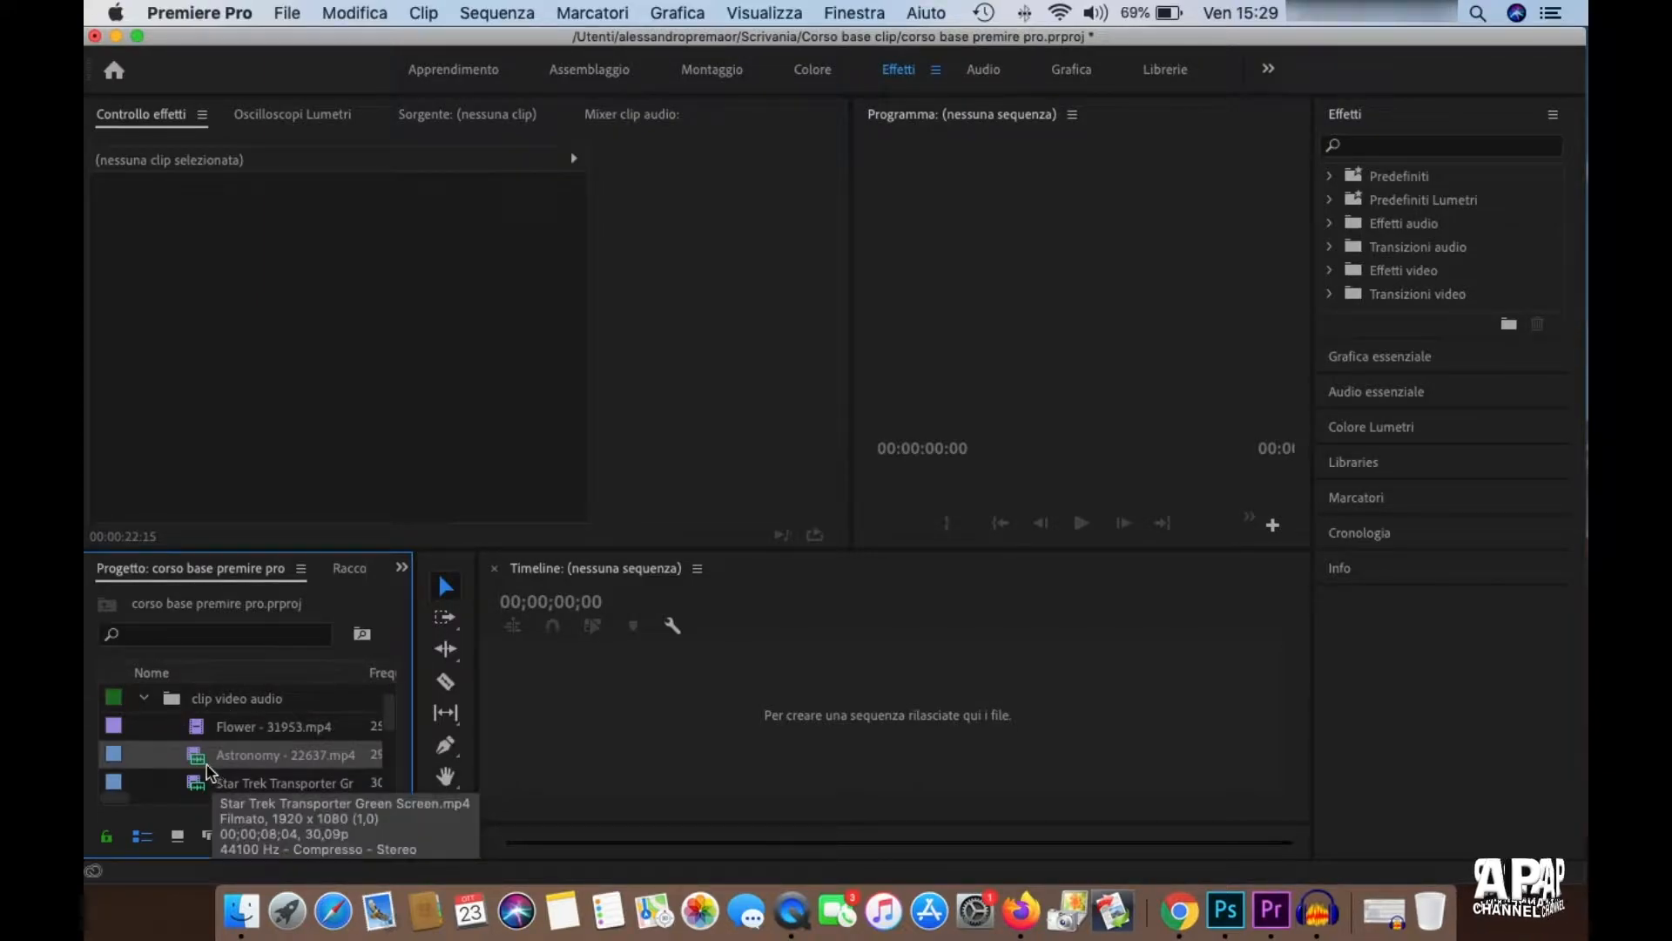
# - Create a sequence from the Astronomy - 22637.mp4 clip and preview its playback
pyautogui.moveTo(200, 769); pyautogui.dragTo(959, 694)
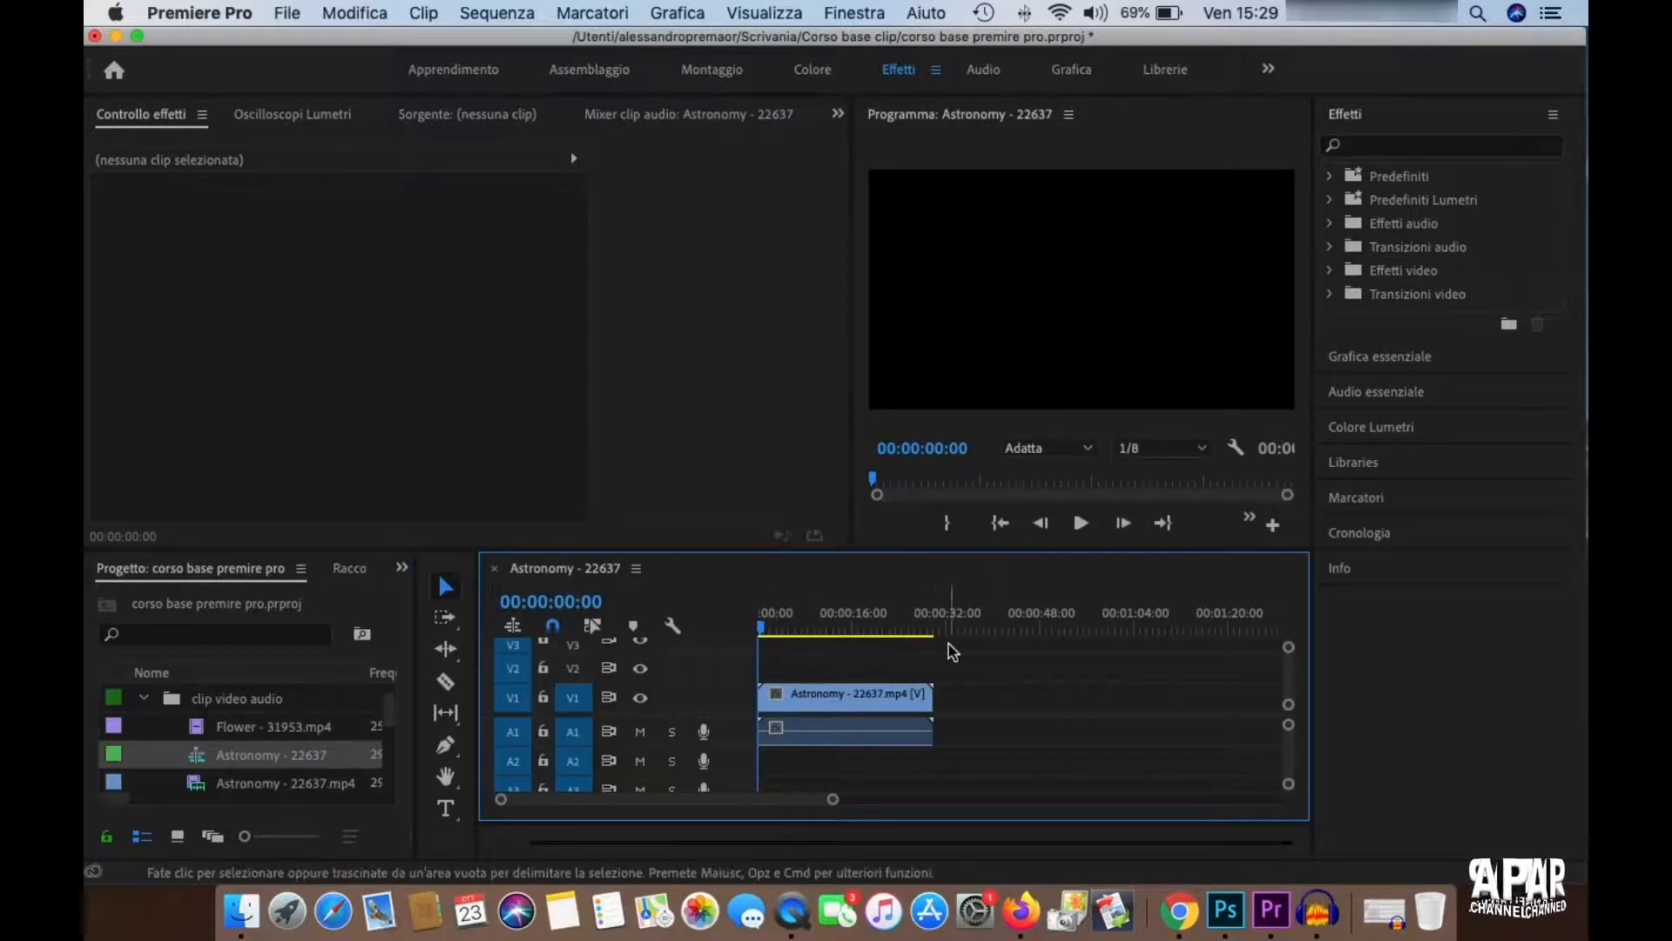
pyautogui.click(769, 624)
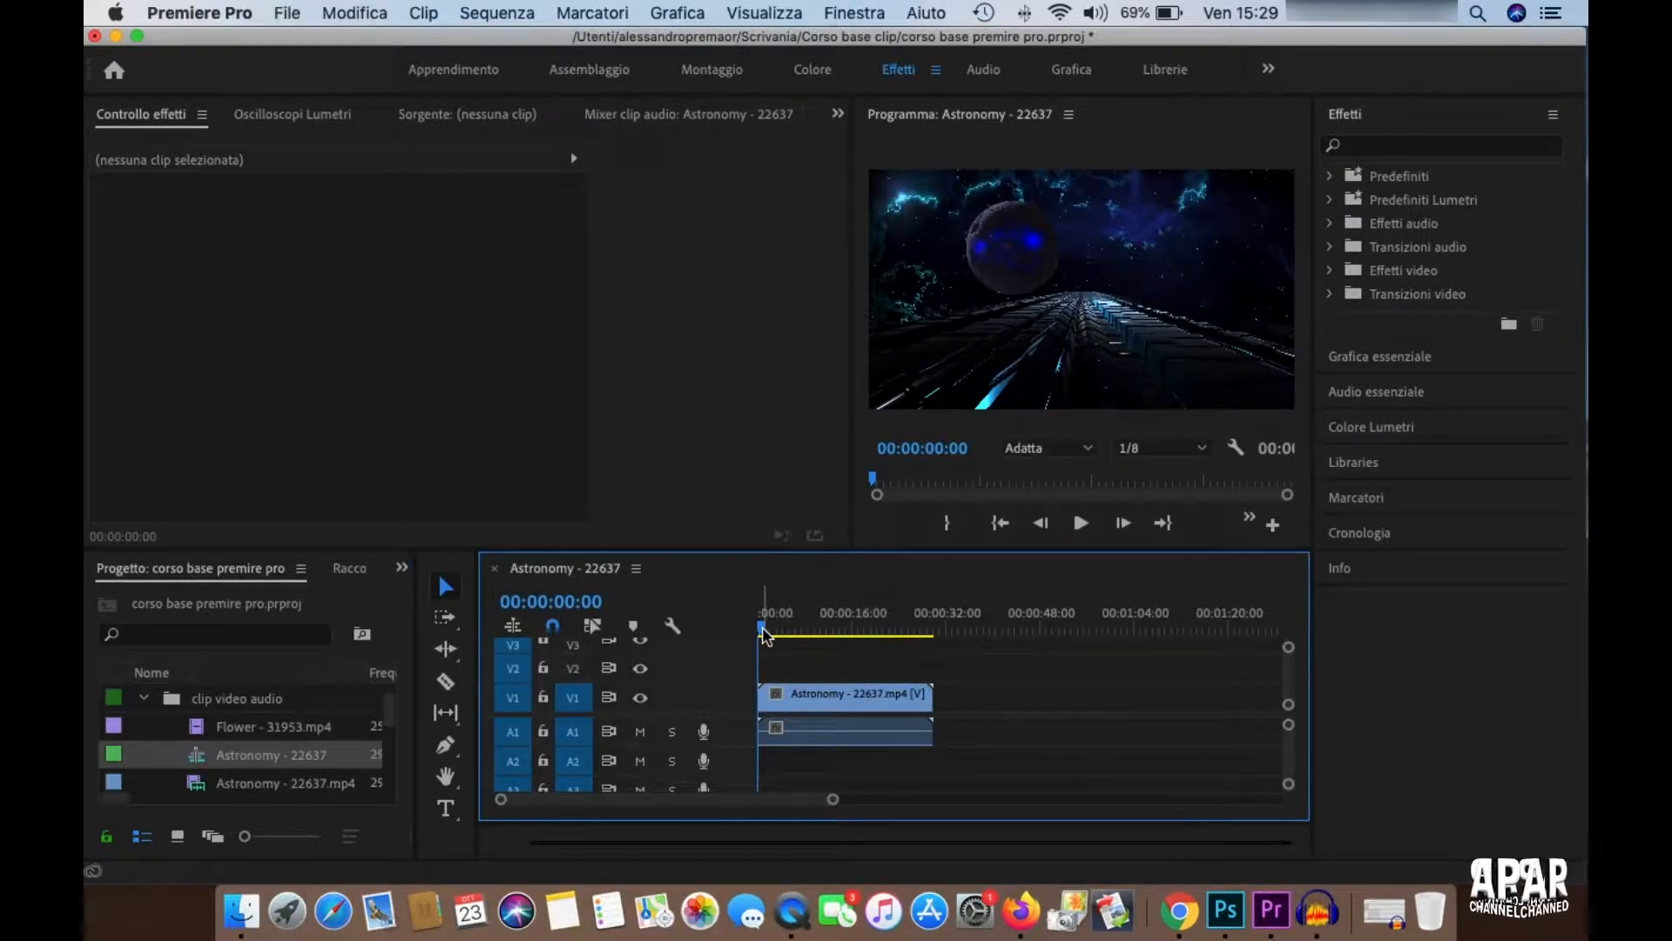
pyautogui.moveTo(764, 632); pyautogui.dragTo(803, 632)
pyautogui.press('space')
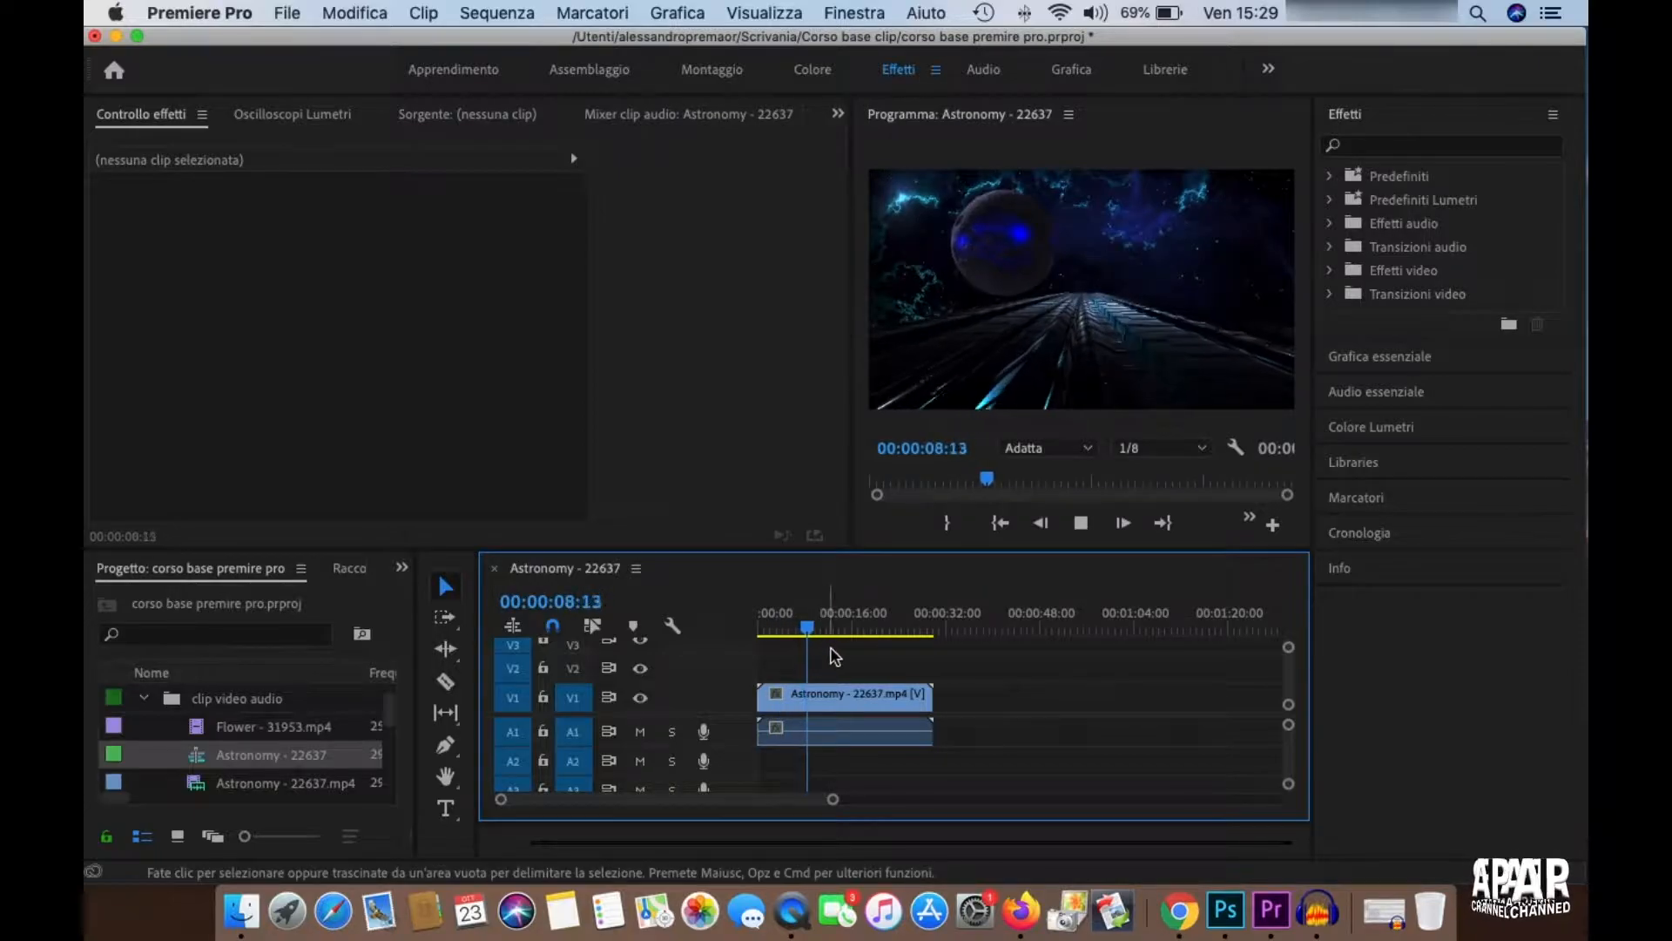
pyautogui.press('space')
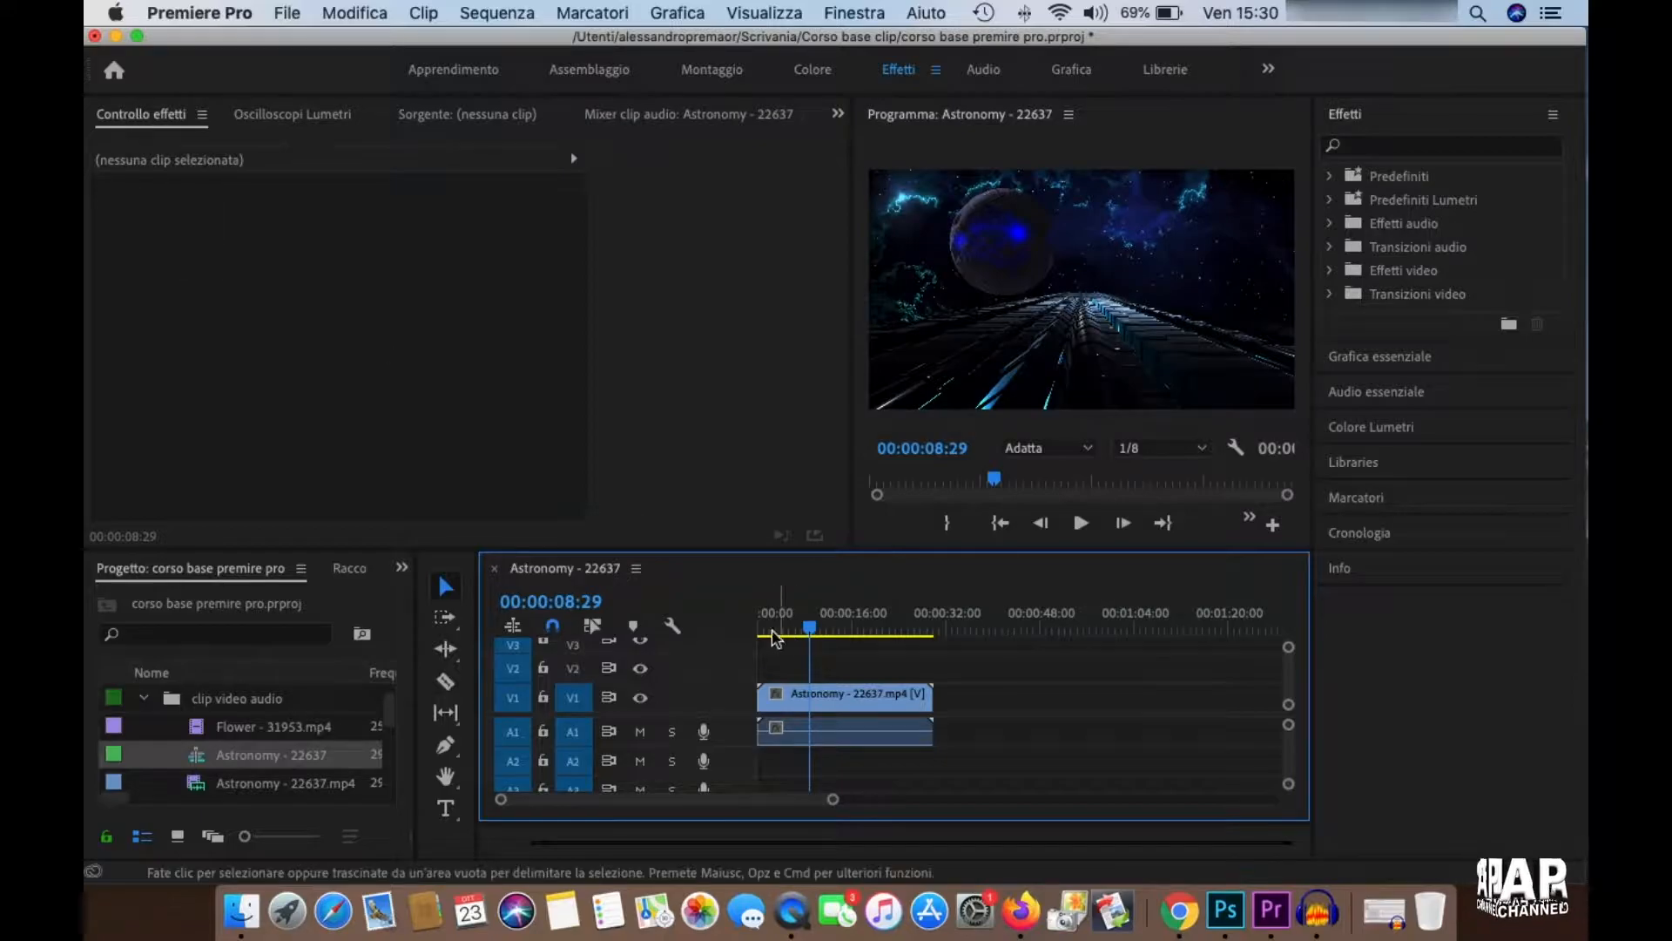
# - Select the Astronomy video clip on V1 and lower its opacity to 49%
pyautogui.click(858, 697)
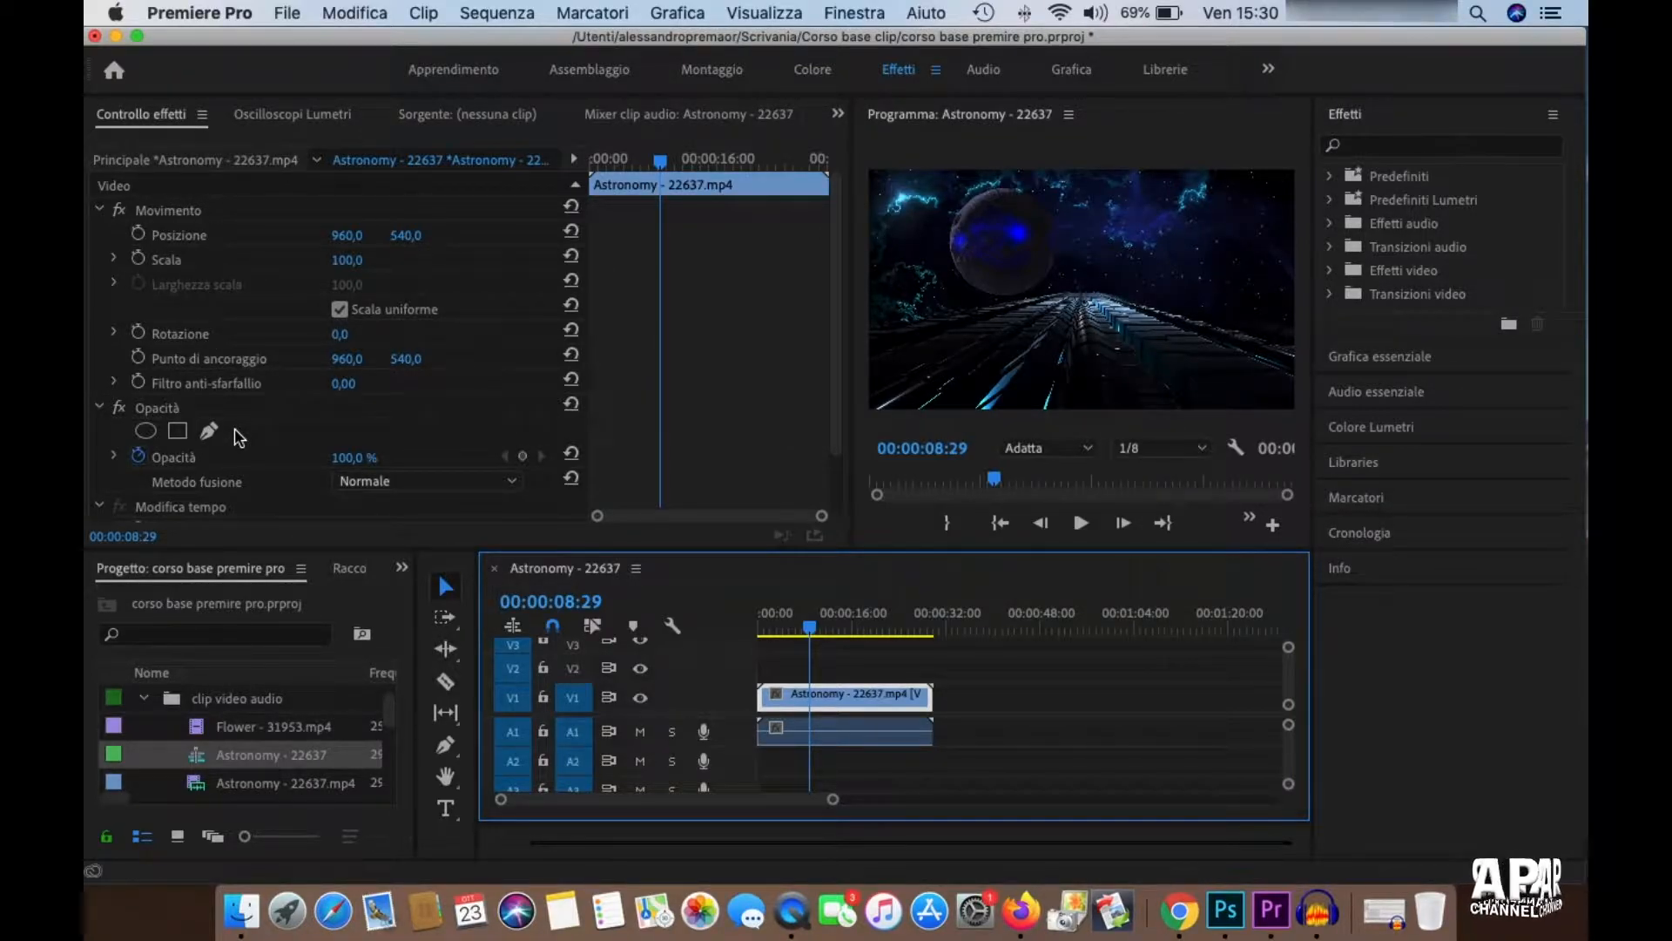
pyautogui.scroll(-2, 275, 403)
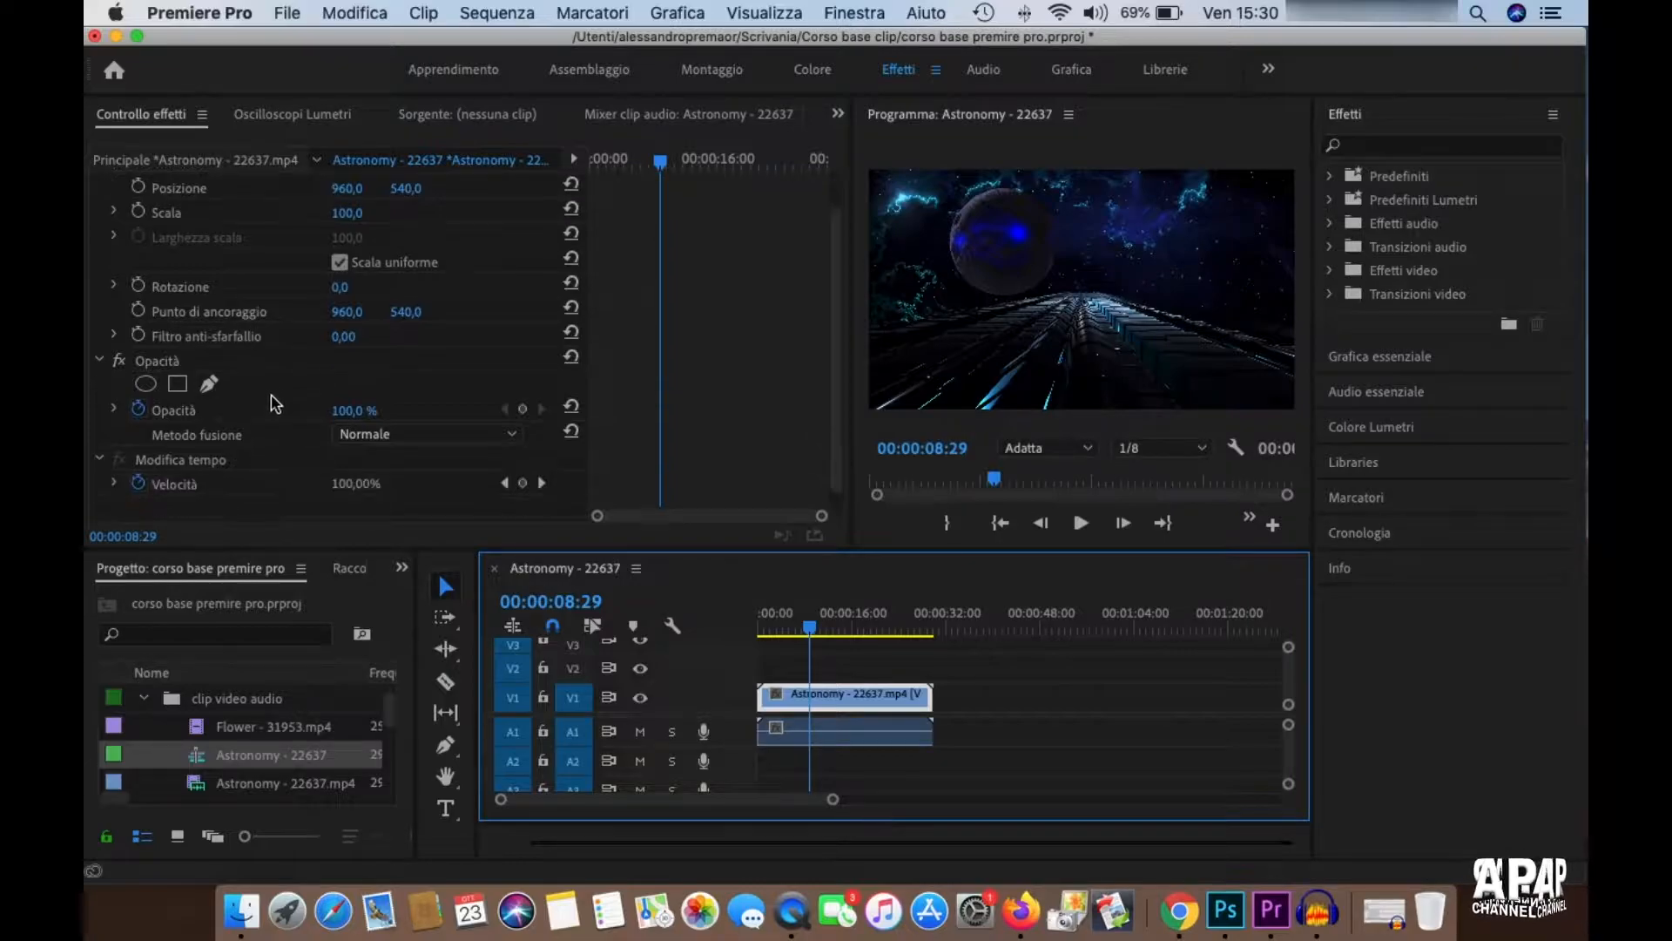
pyautogui.scroll(-1, 275, 403)
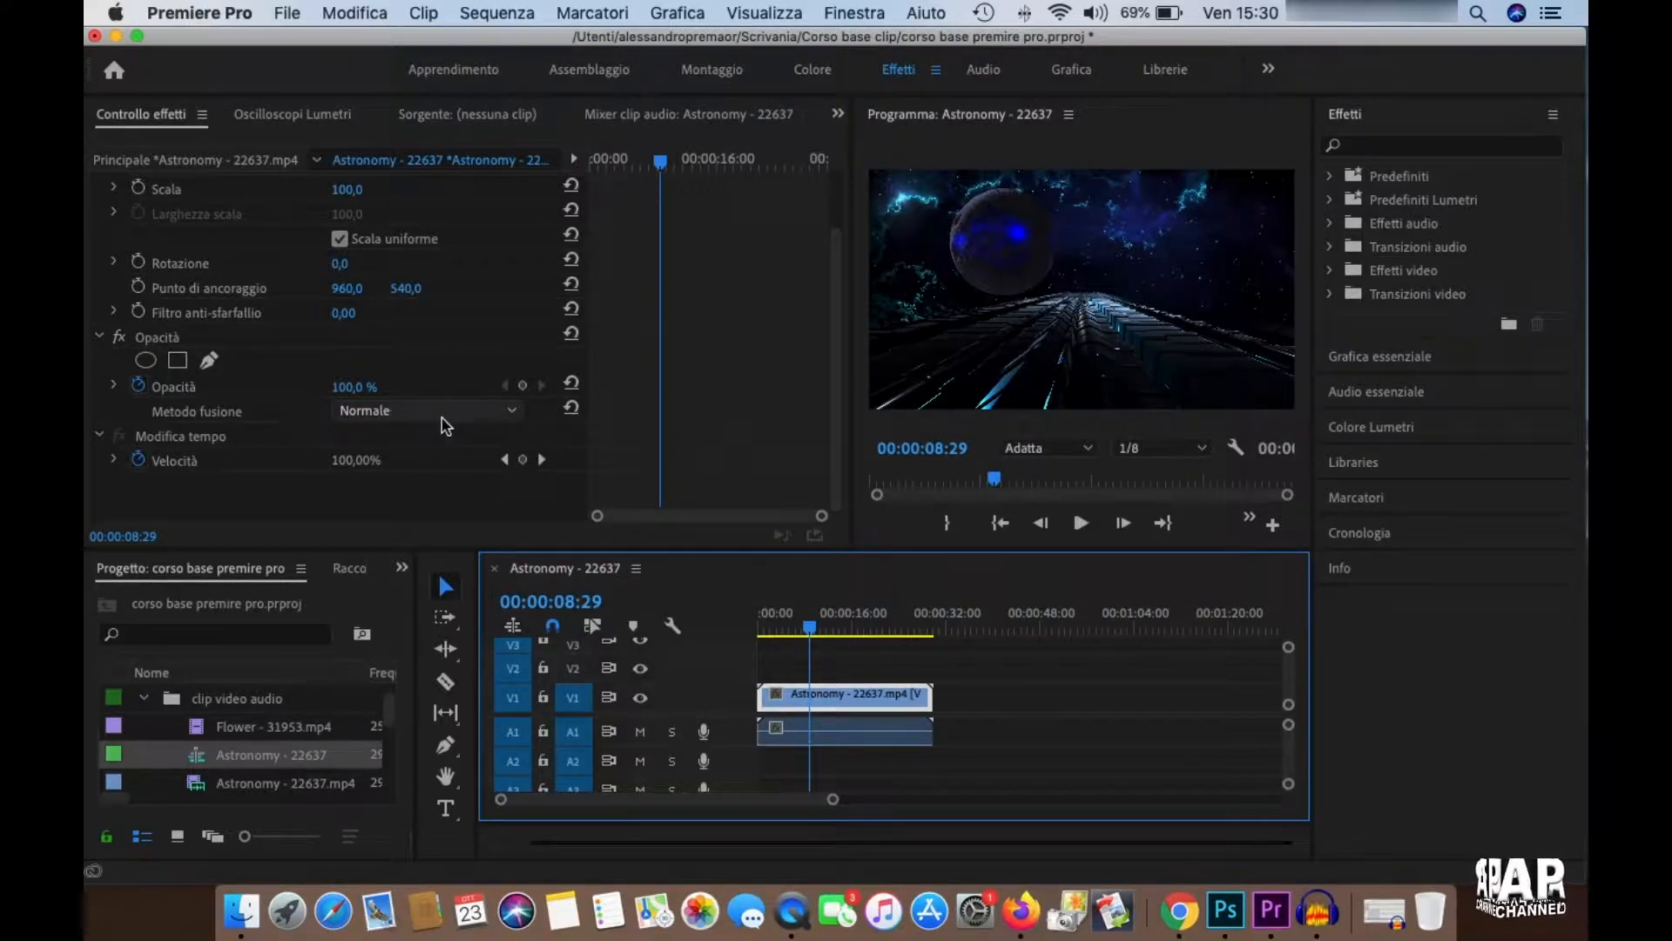
pyautogui.moveTo(352, 386); pyautogui.dragTo(312, 387)
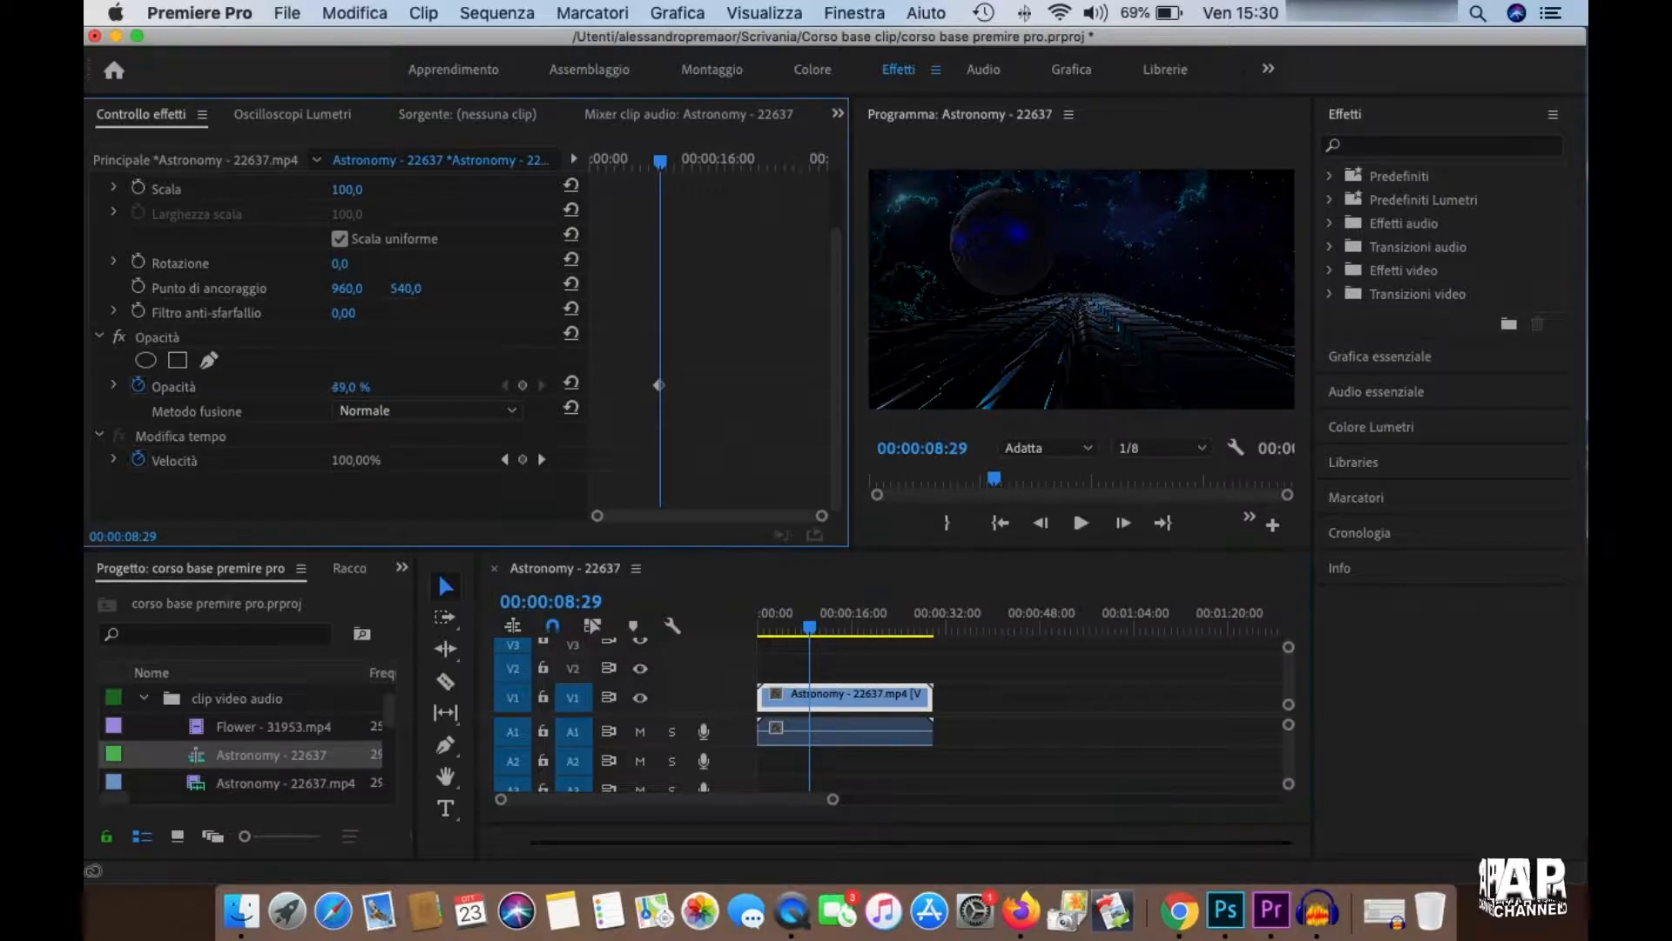
# - Undo the last opacity change and turn off opacity animation, deleting its keyframes
pyautogui.press('cmd+z')
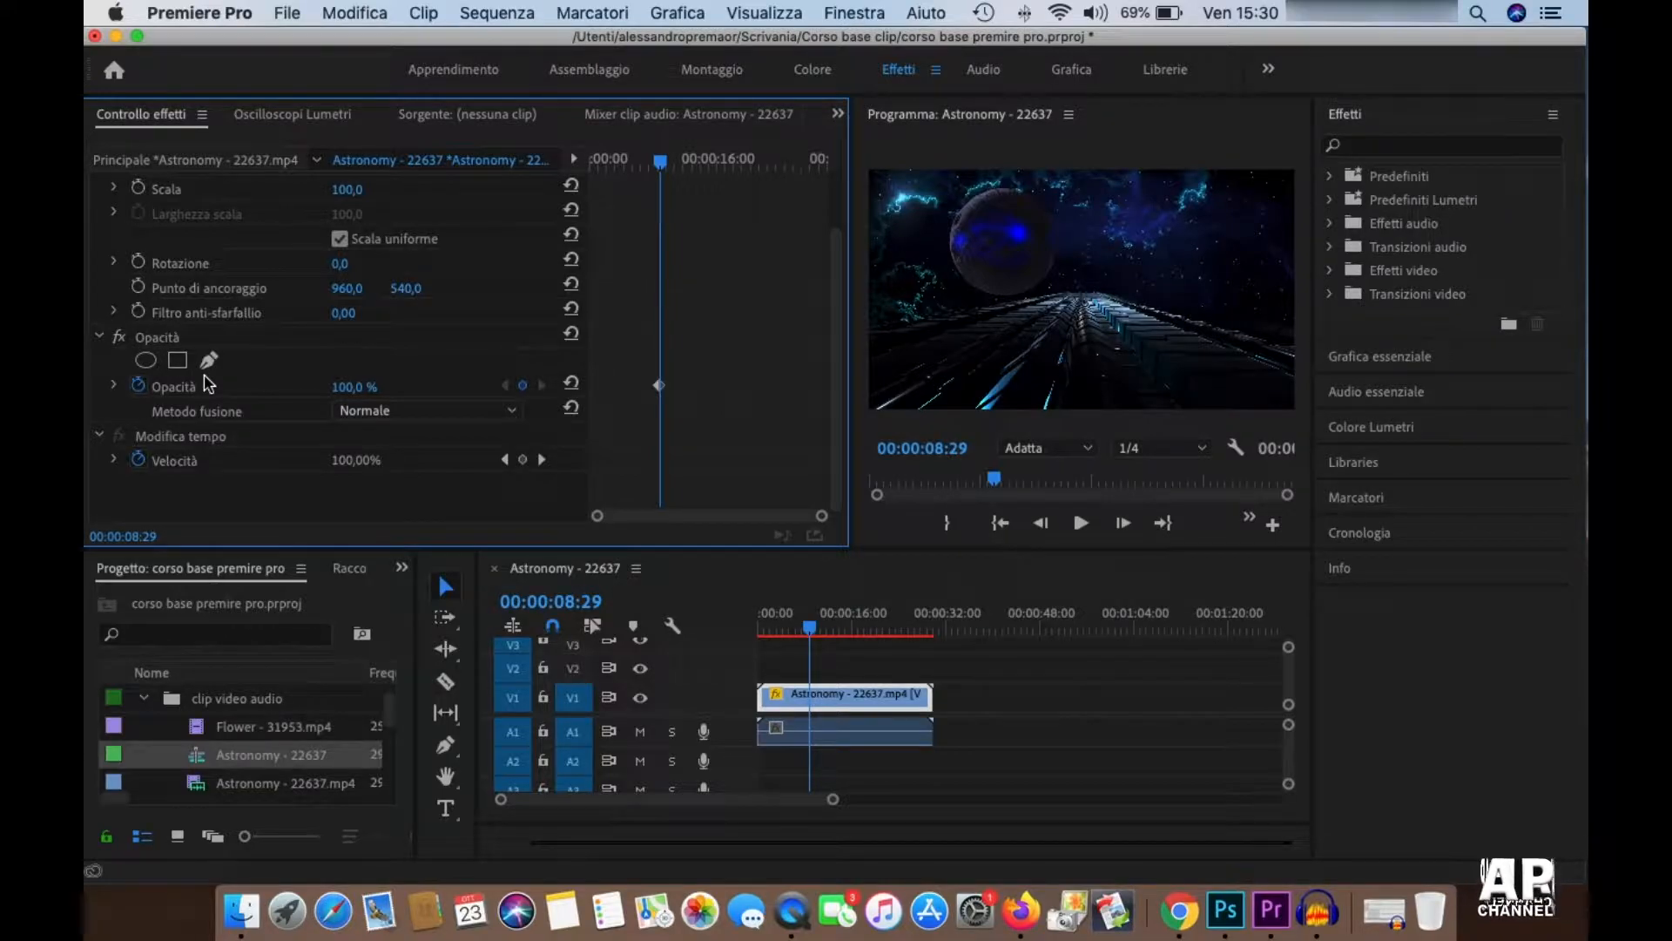
pyautogui.click(138, 385)
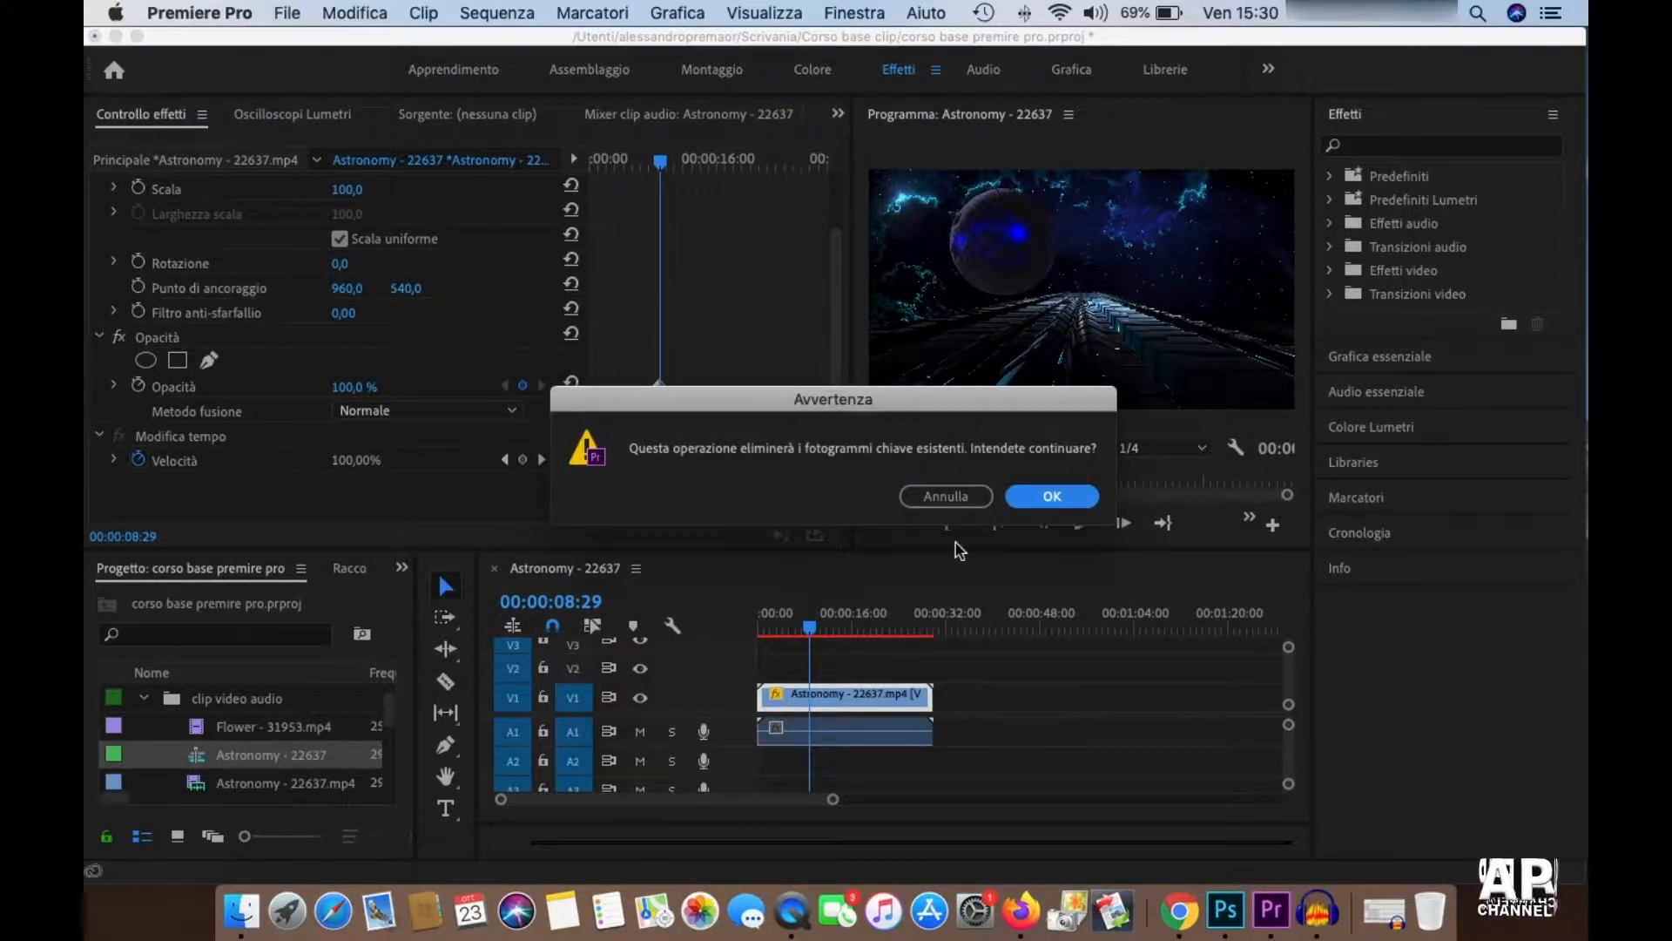
pyautogui.click(1045, 493)
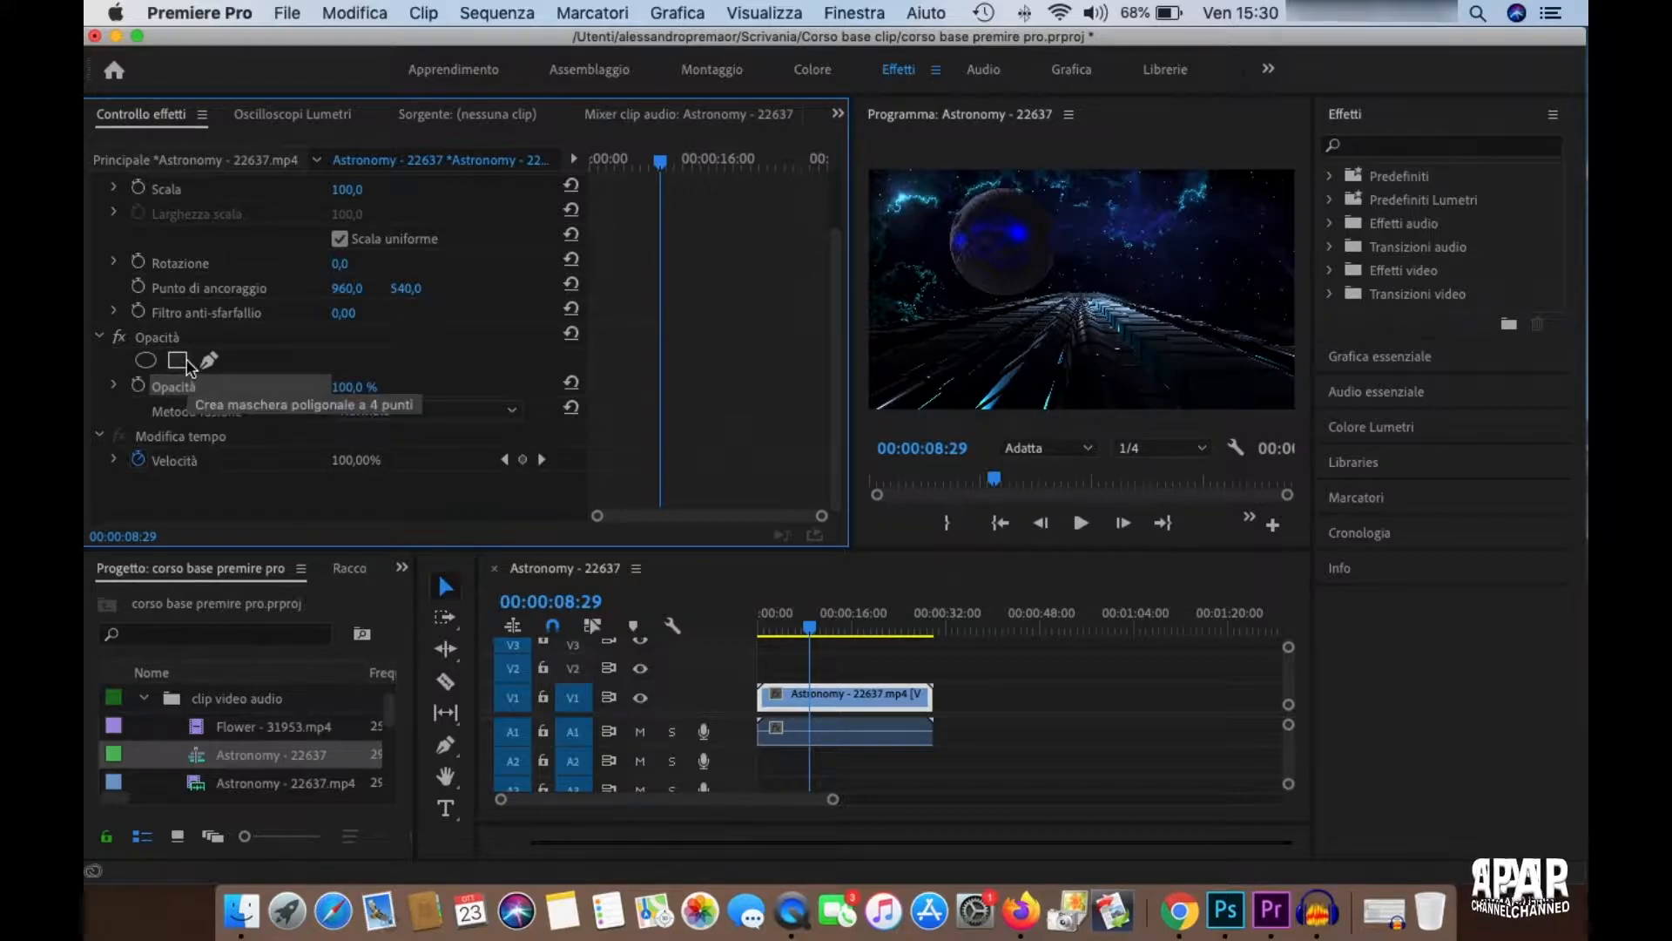
# - Enlarge the program preview and add a four-point polygon mask to the clip's opacity
pyautogui.moveTo(851, 367); pyautogui.dragTo(571, 367)
pyautogui.moveTo(798, 551); pyautogui.dragTo(797, 669)
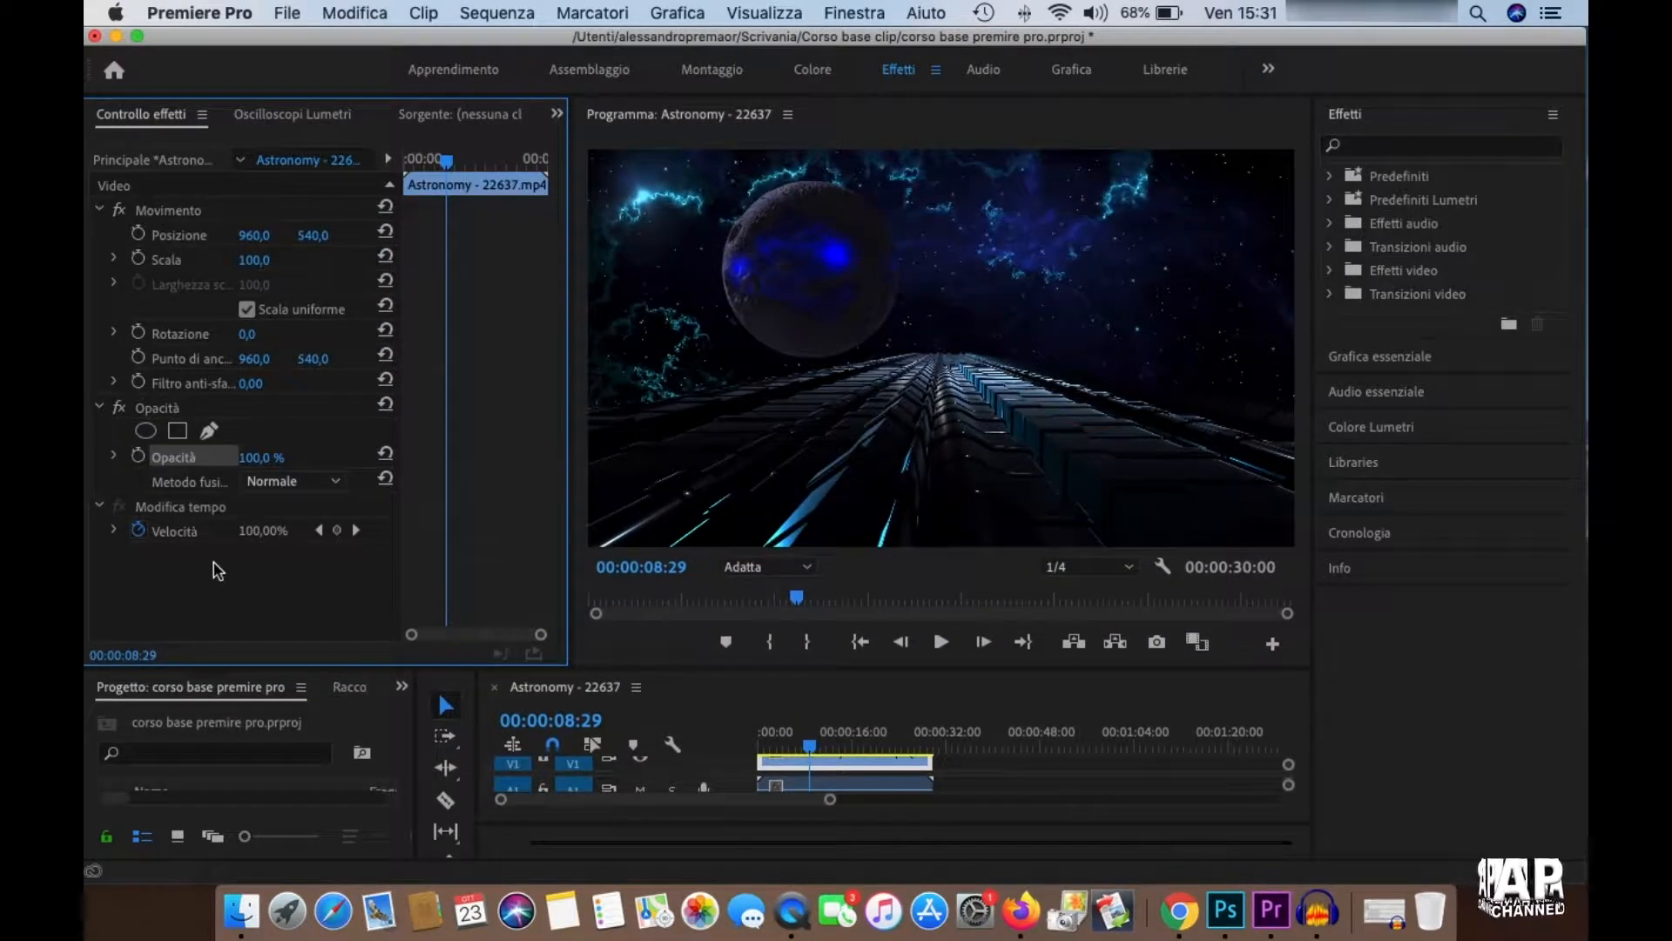
pyautogui.click(179, 432)
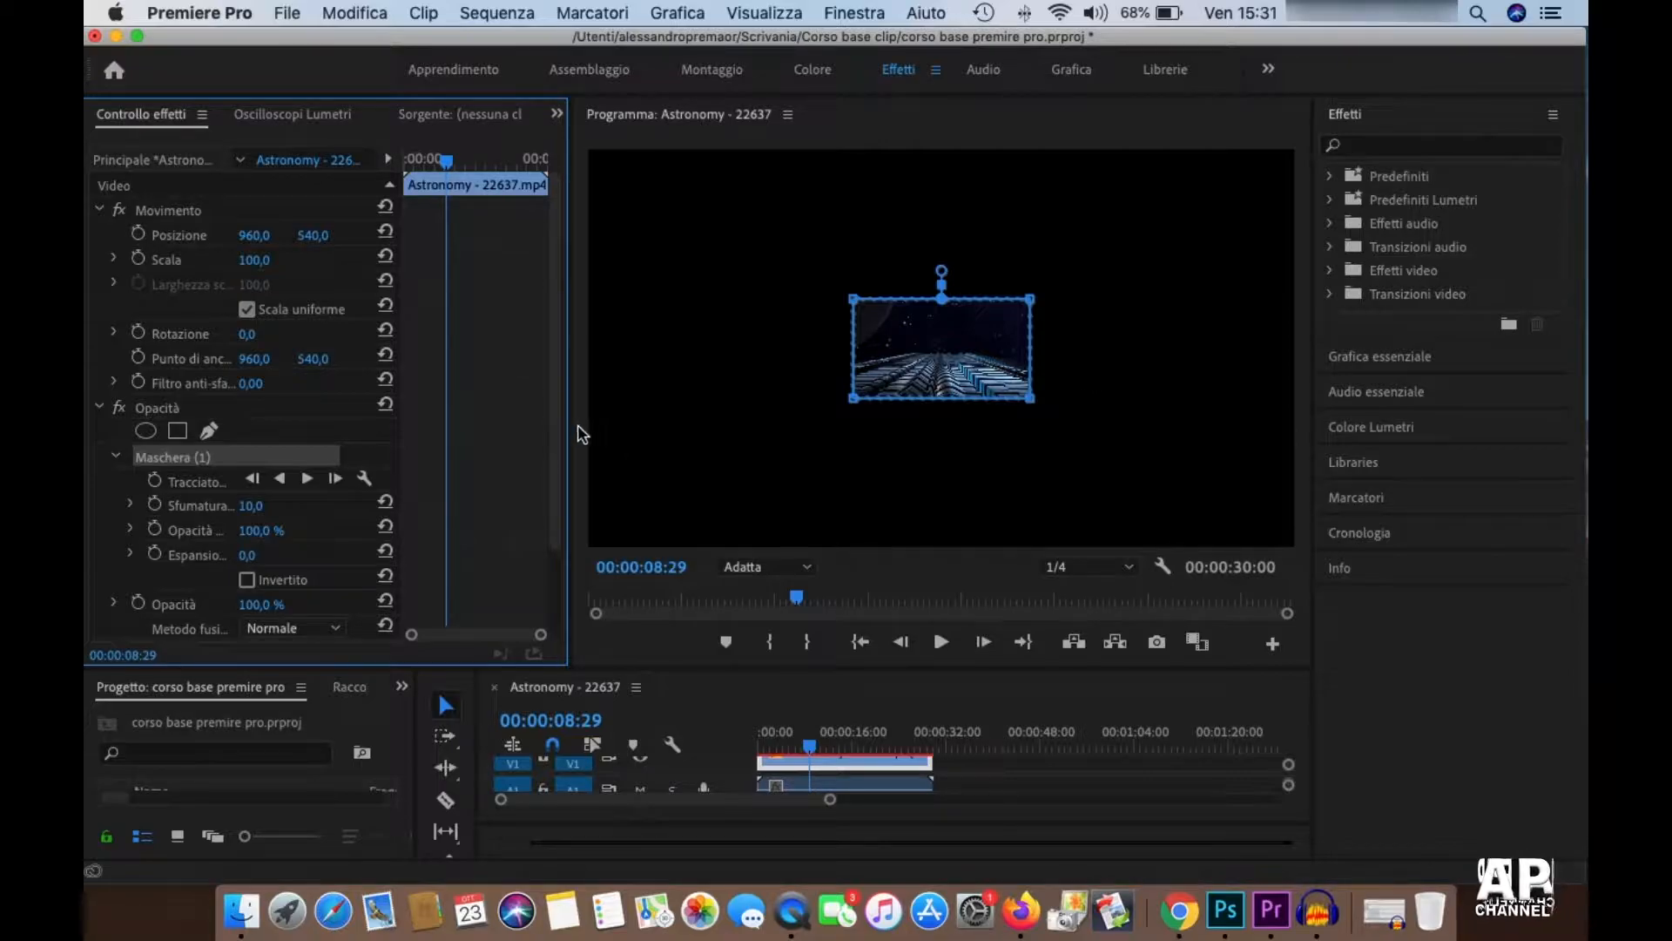
# - Widen the effect controls area and enable mask path keyframing at the clip's start, 00:00:00:00
pyautogui.moveTo(579, 420); pyautogui.dragTo(875, 429)
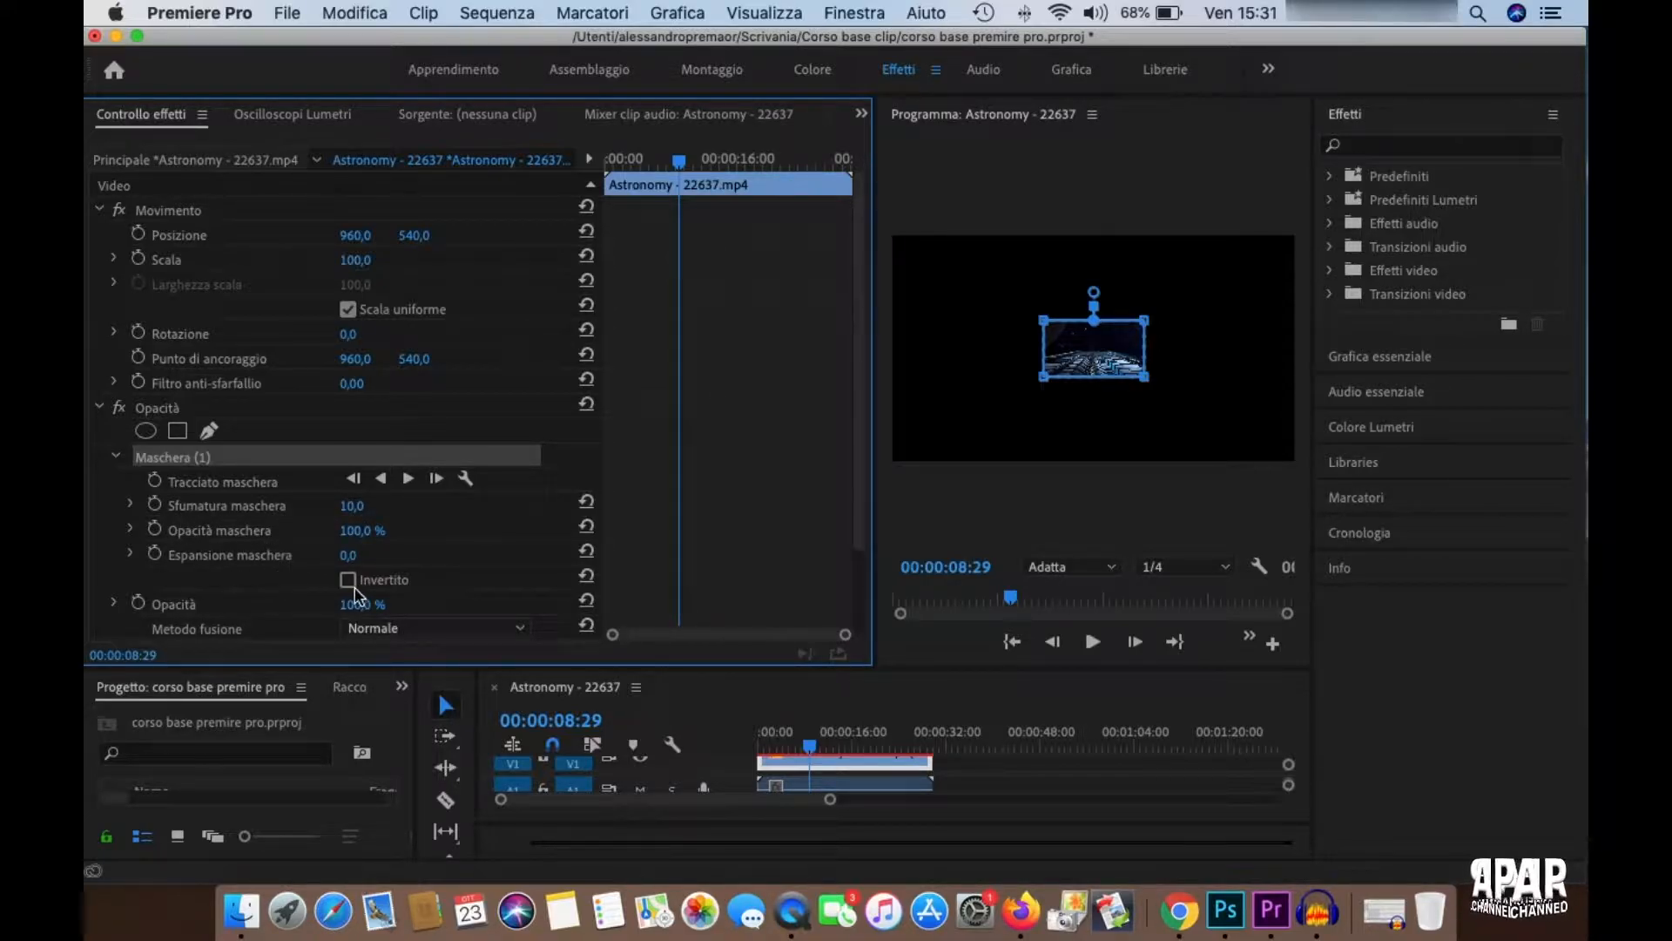
pyautogui.scroll(-2, 354, 595)
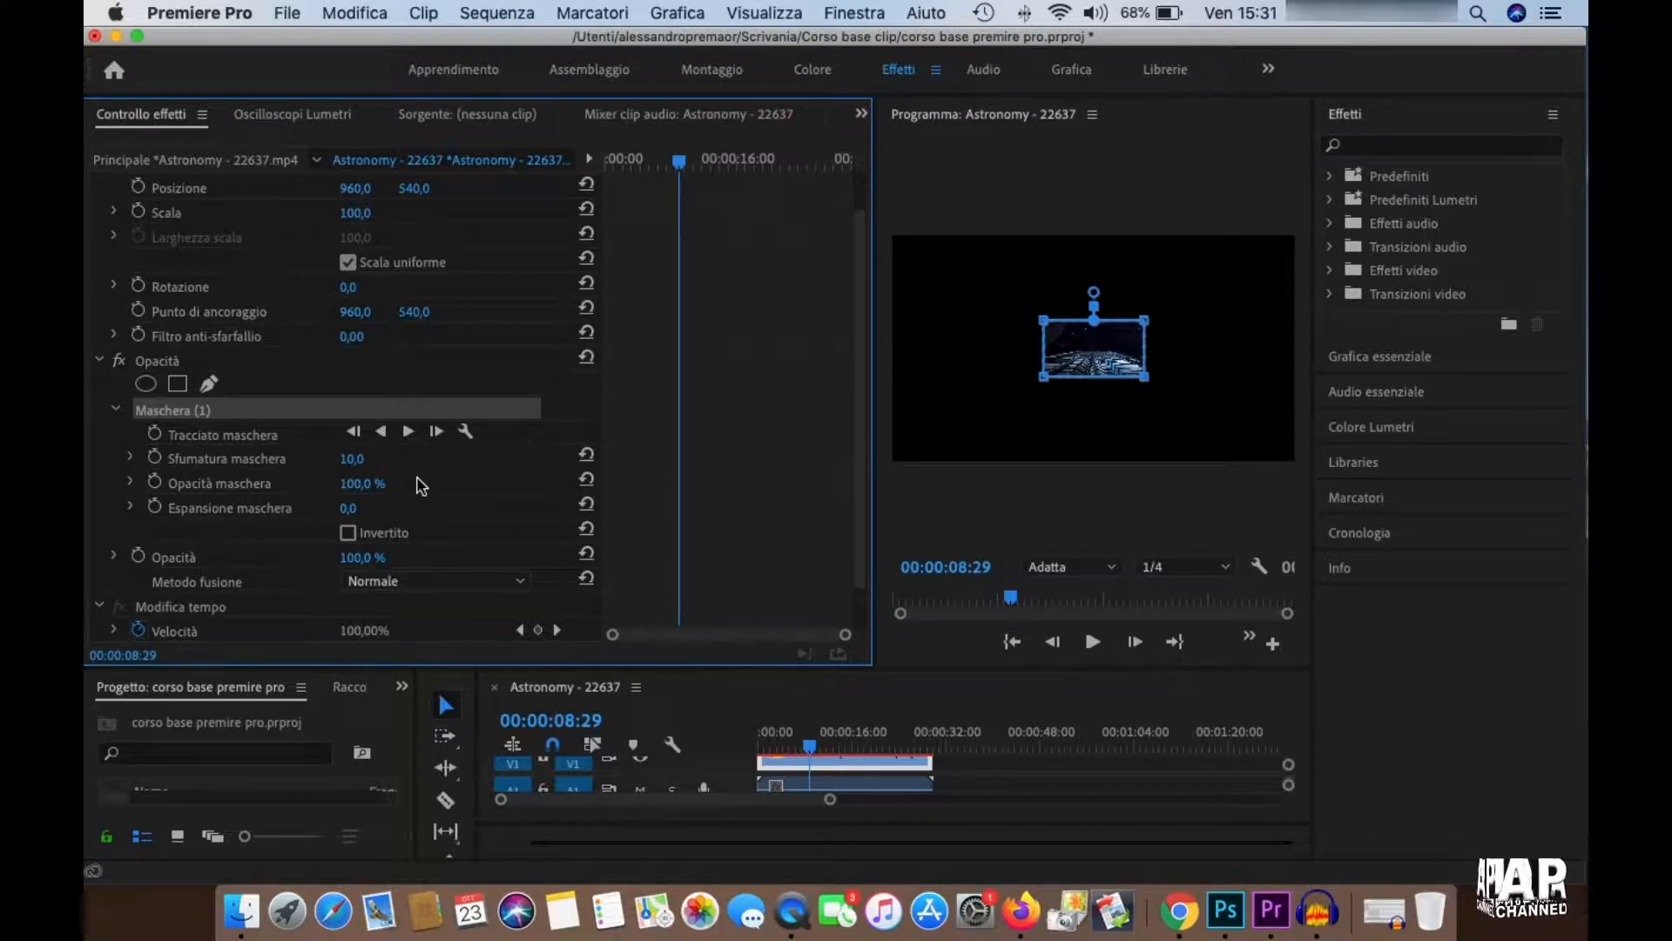
pyautogui.click(251, 438)
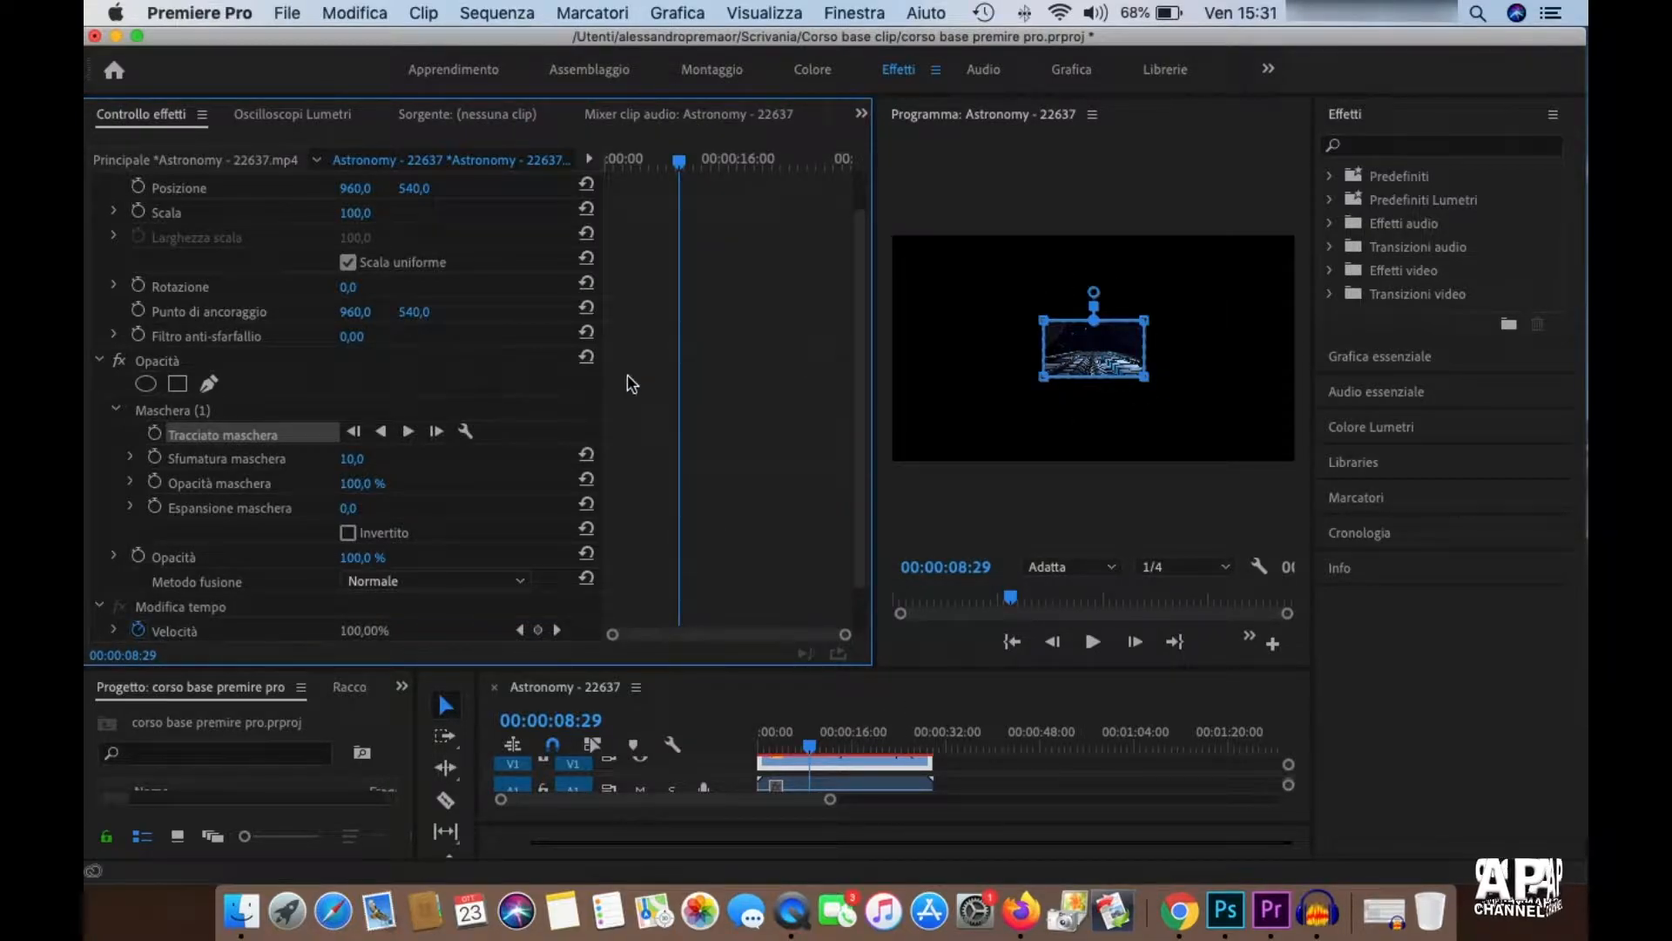
pyautogui.moveTo(680, 160); pyautogui.dragTo(607, 170)
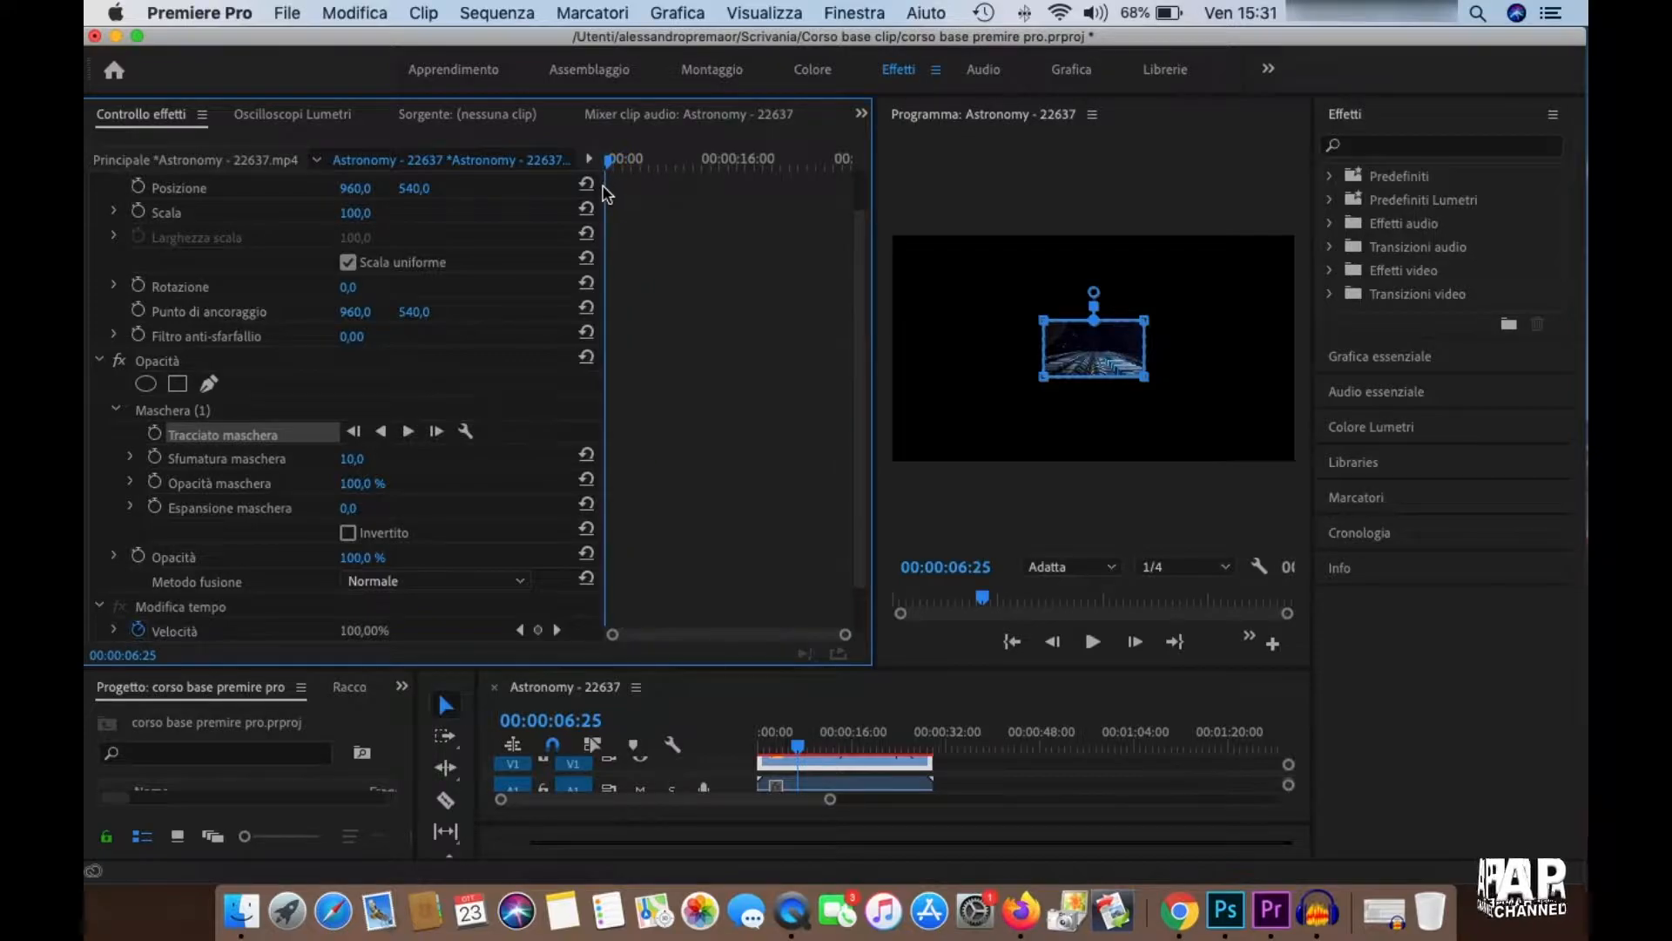
pyautogui.click(154, 434)
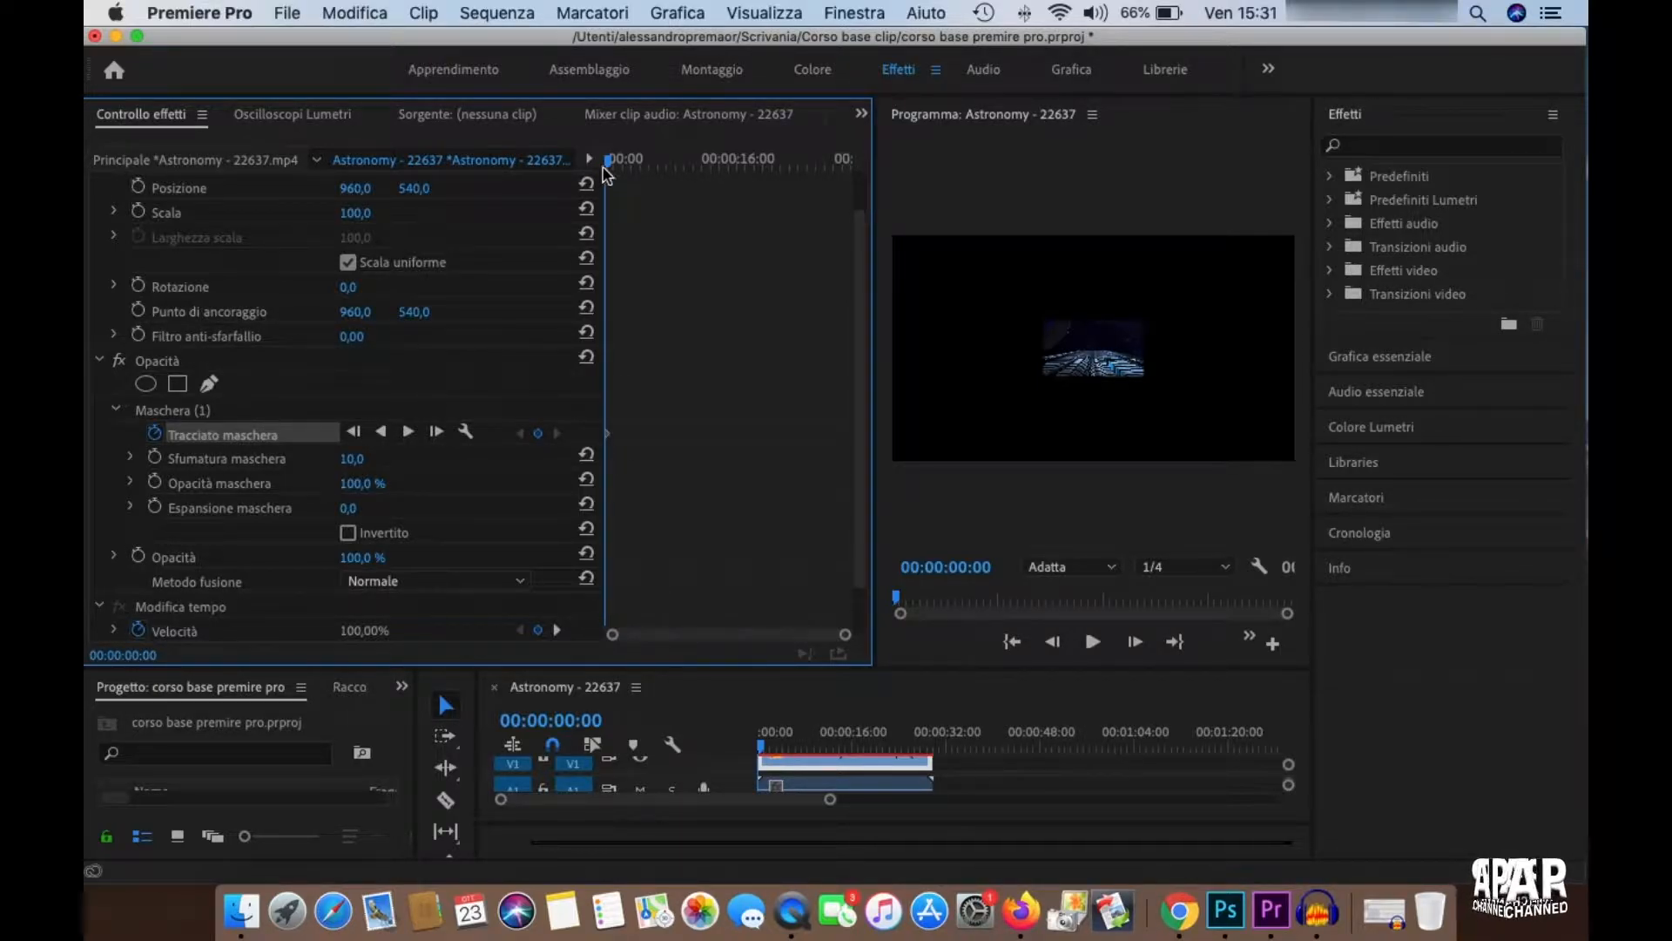
# - Keyframe the mask's position: upper right of the frame at 00:00:07:03, lower right at 00:00:10:20, over the planet at 00:00:15:06
pyautogui.moveTo(610, 163); pyautogui.dragTo(664, 168)
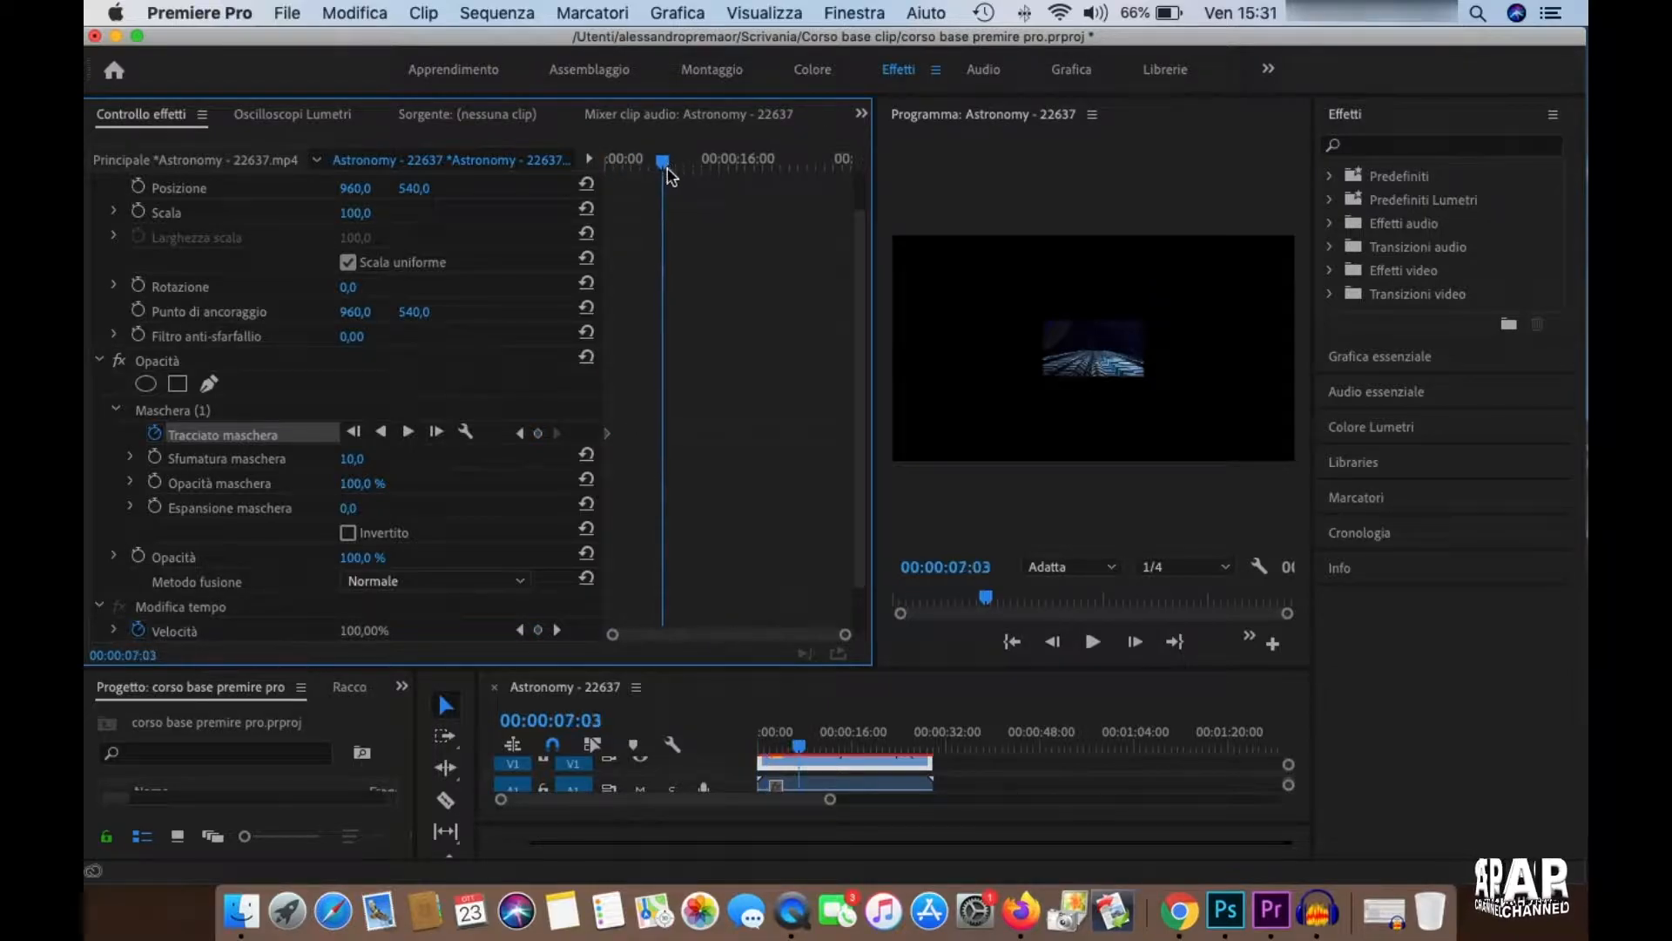
pyautogui.click(196, 411)
pyautogui.moveTo(1103, 349); pyautogui.dragTo(1202, 299)
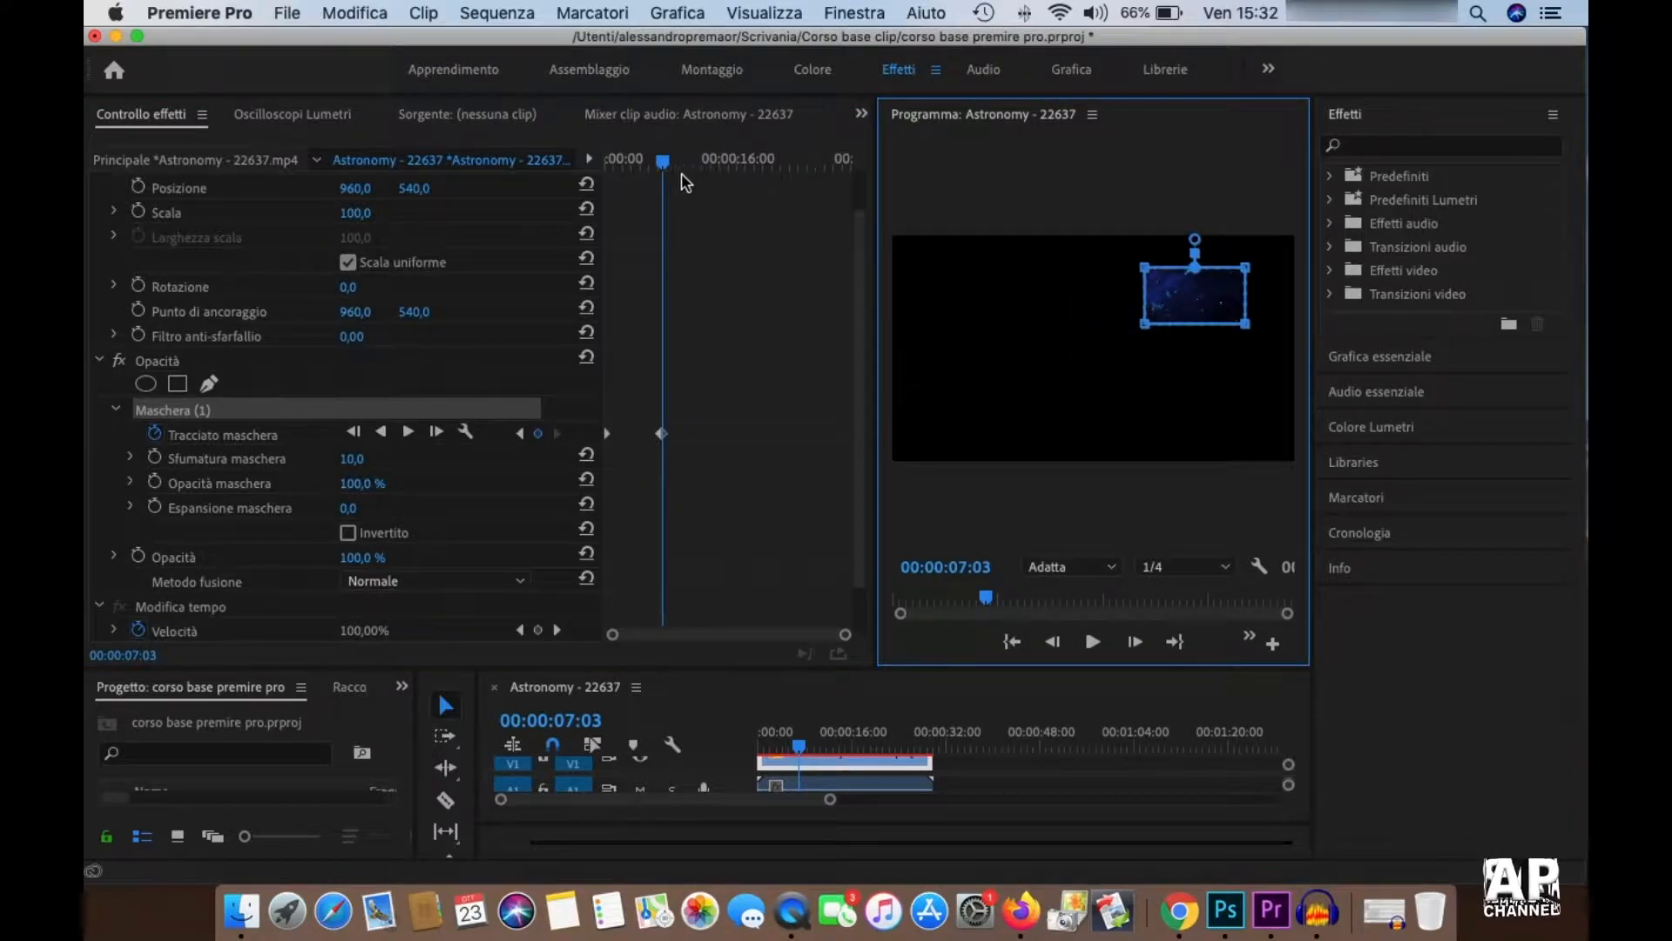
pyautogui.moveTo(666, 167); pyautogui.dragTo(697, 170)
pyautogui.moveTo(1198, 305); pyautogui.dragTo(1184, 409)
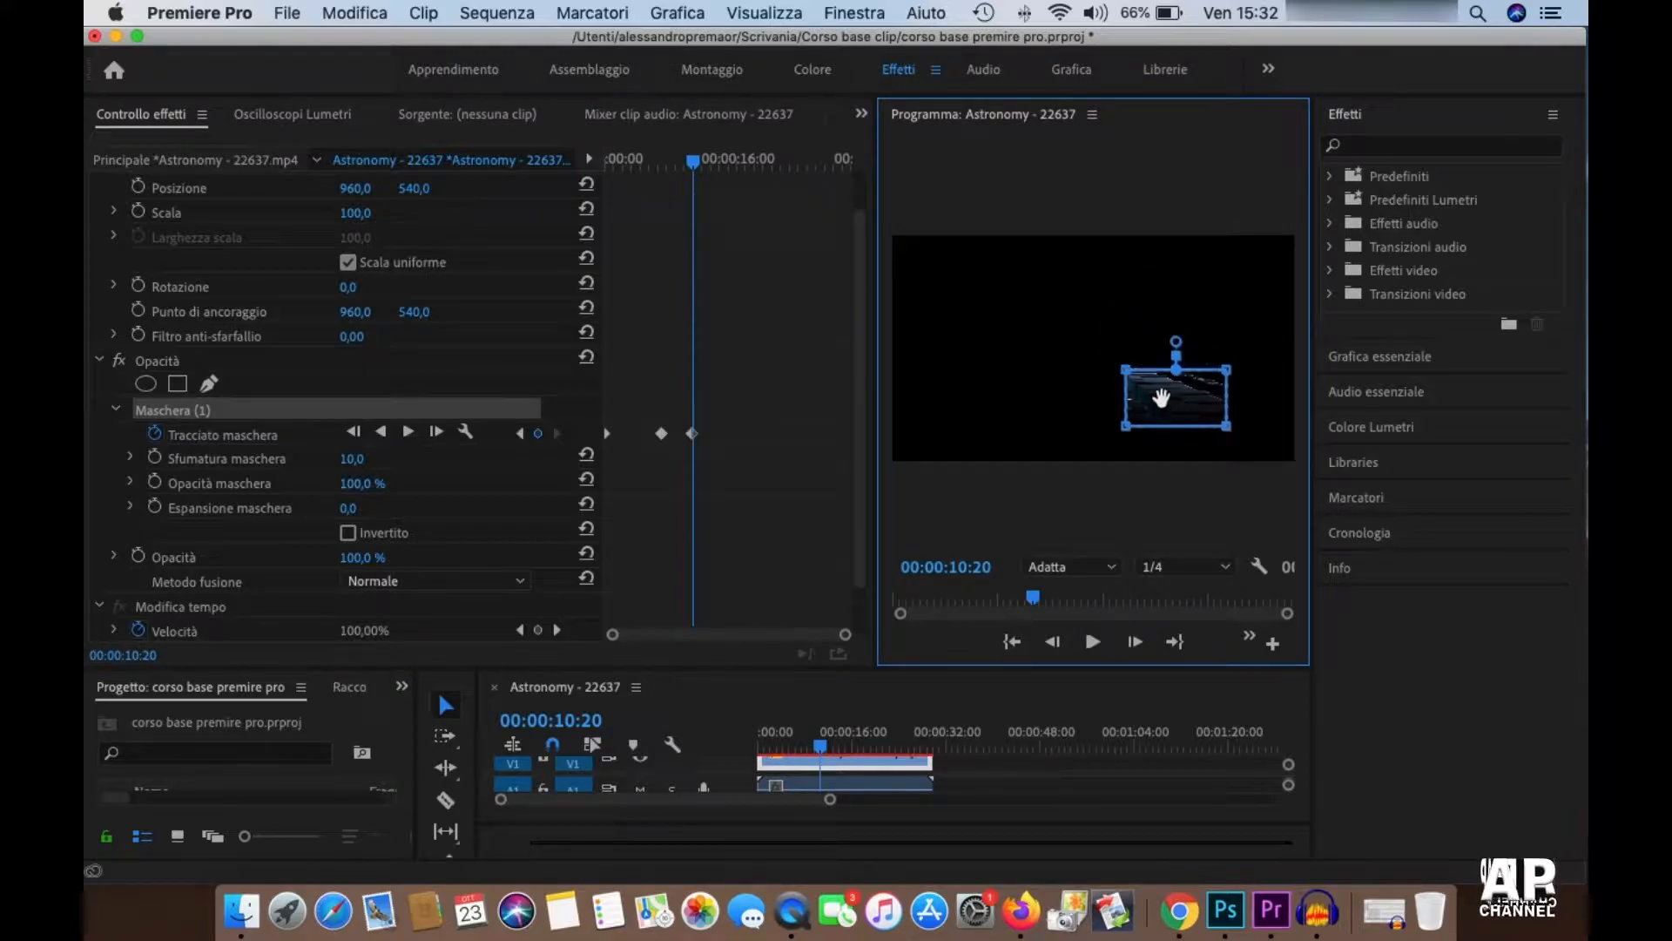
pyautogui.moveTo(705, 168); pyautogui.dragTo(733, 173)
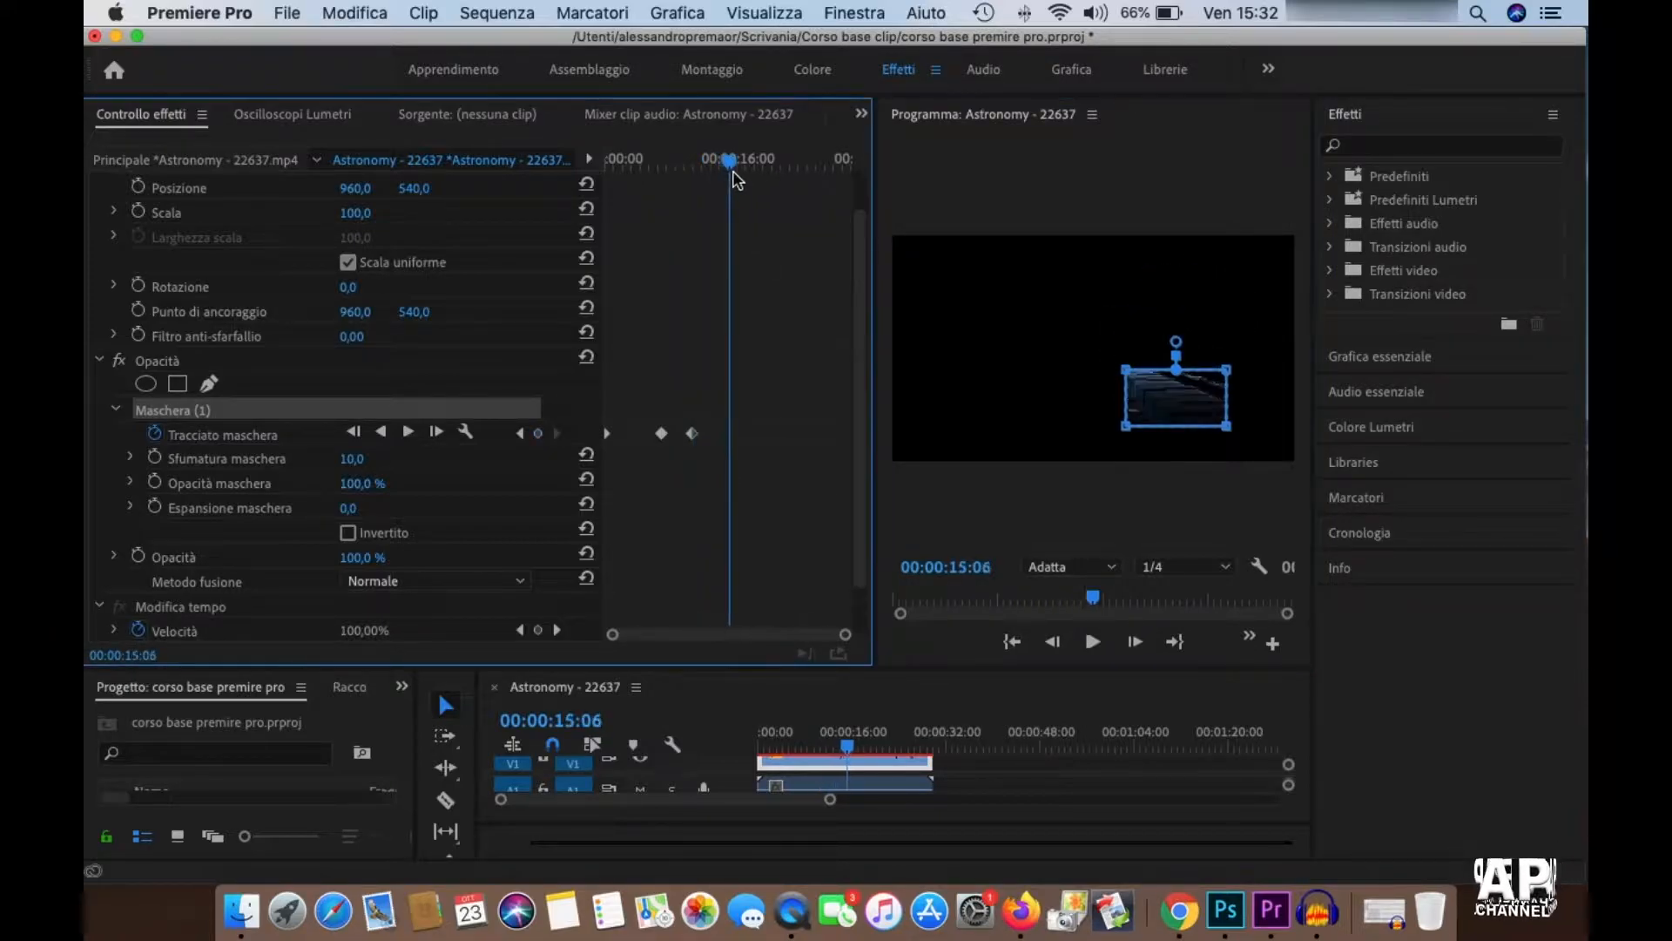
pyautogui.moveTo(1144, 388); pyautogui.dragTo(967, 287)
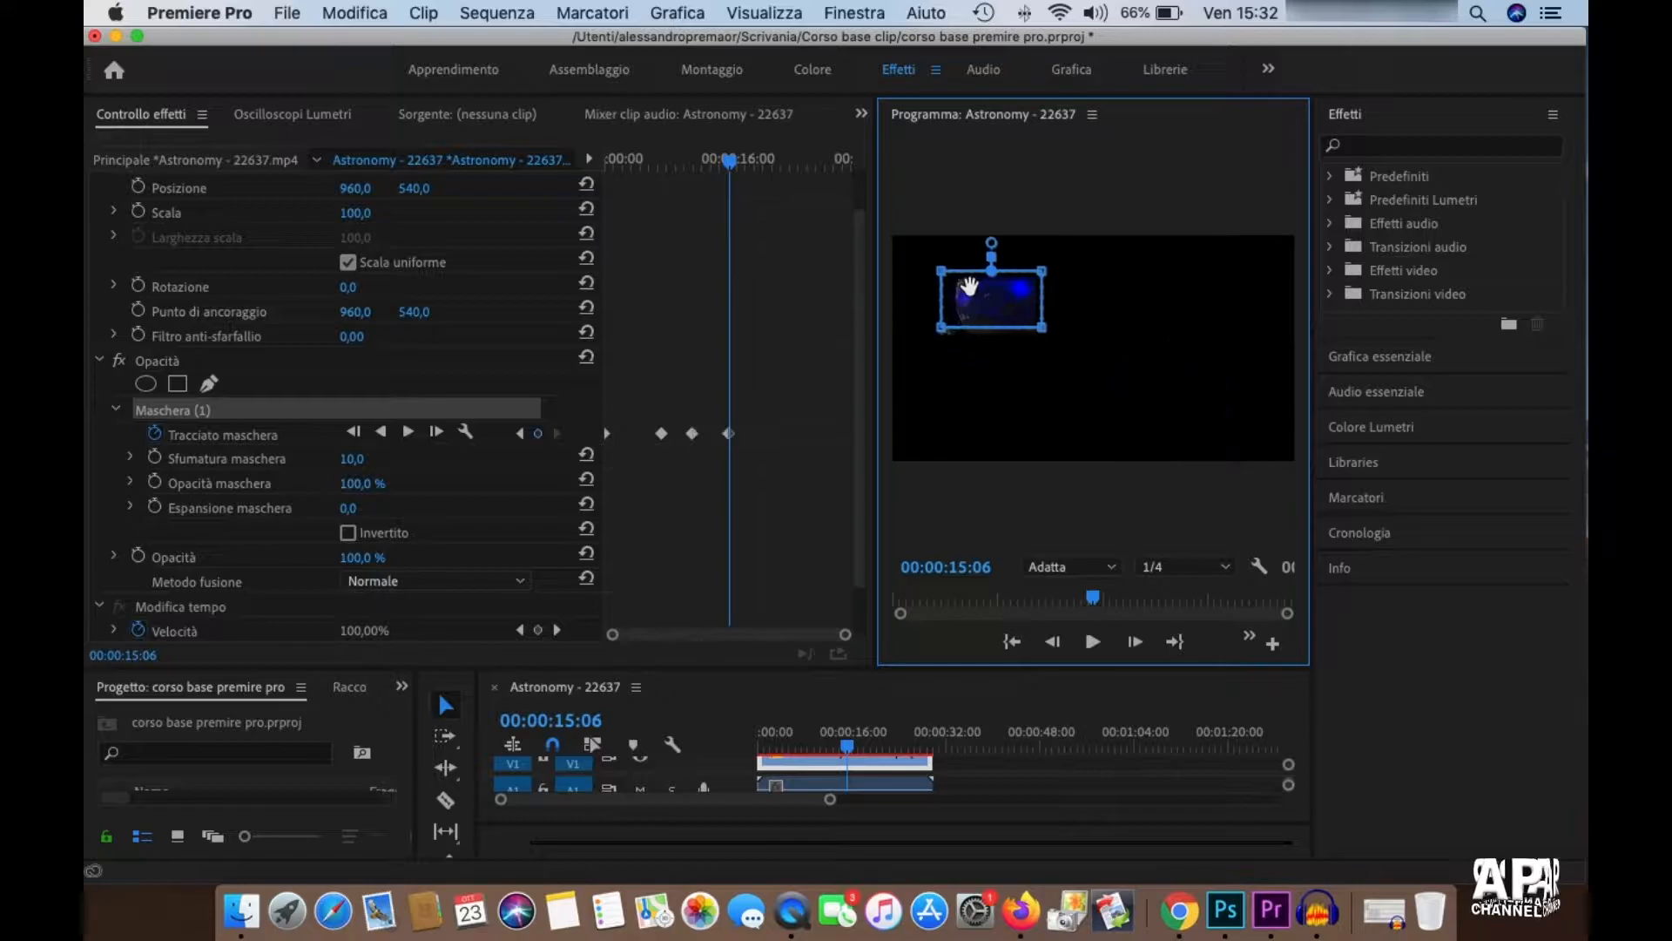
# - Play the clip from the beginning to check the mask's movement
pyautogui.moveTo(730, 174); pyautogui.dragTo(590, 191)
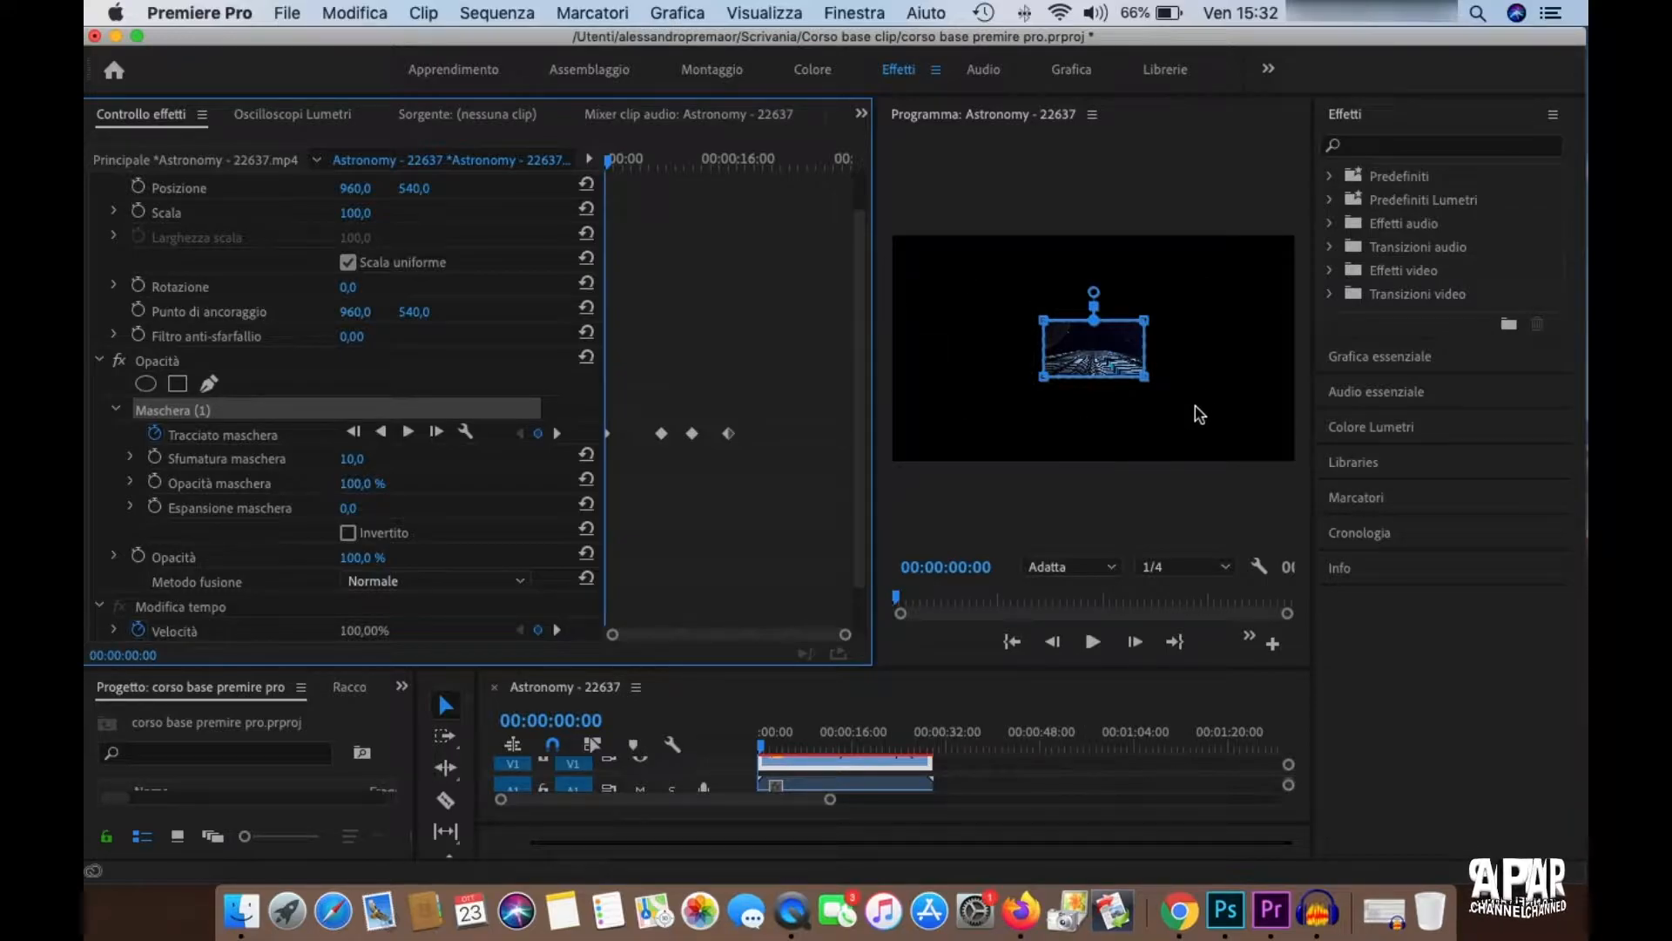
pyautogui.press('space')
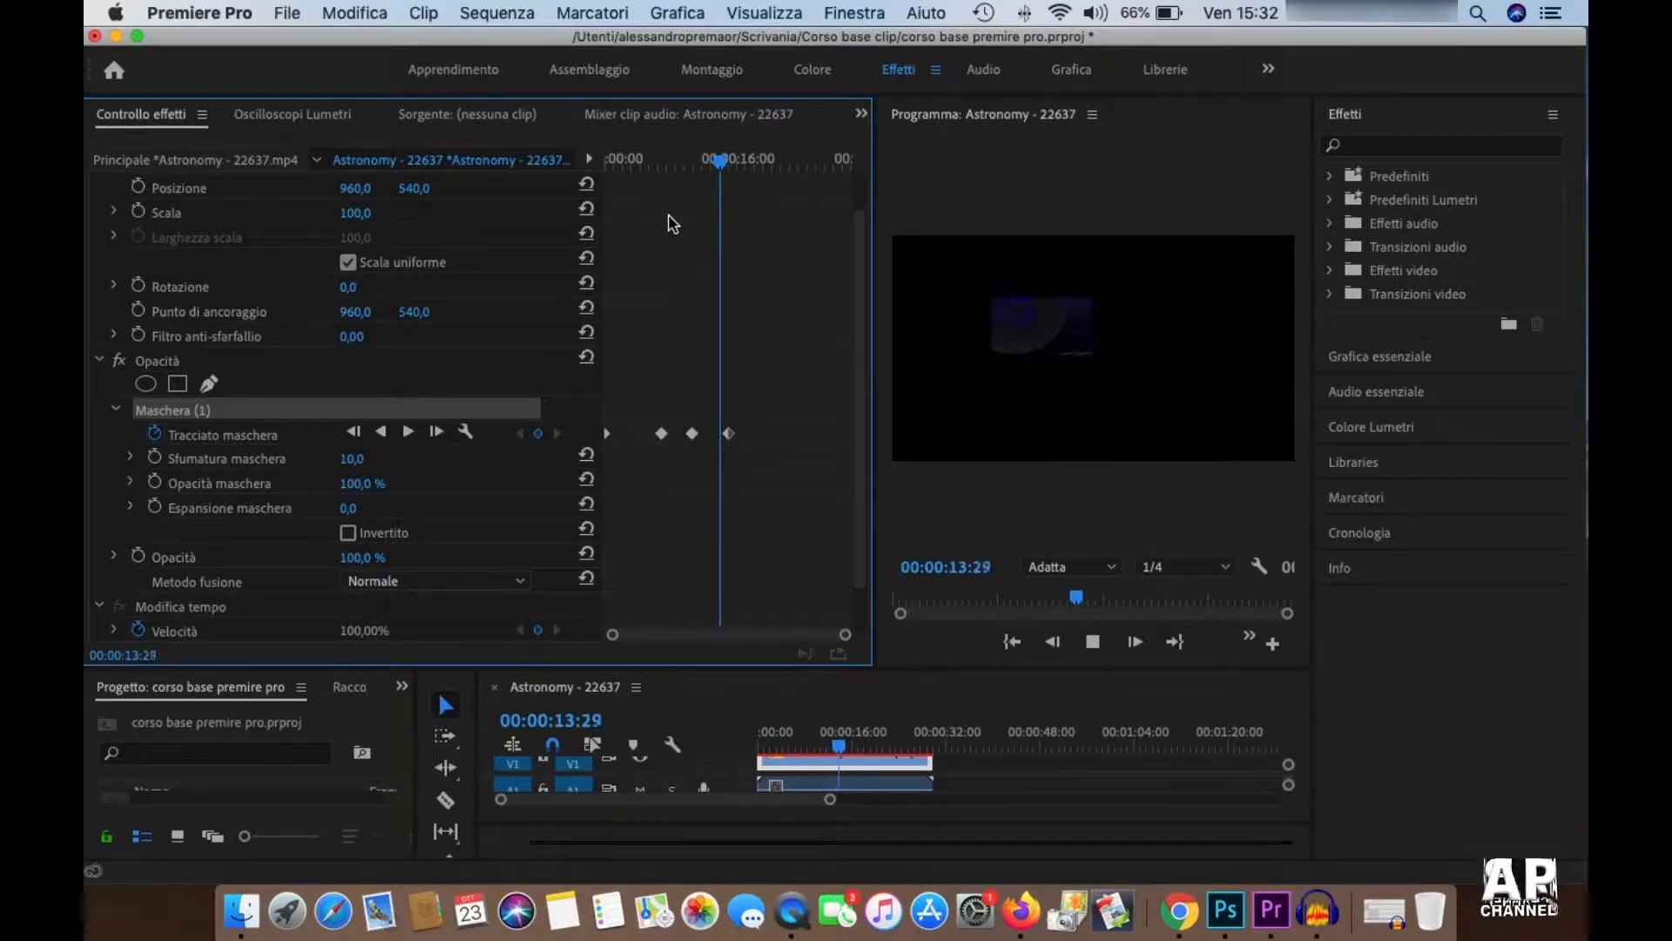
pyautogui.press('space')
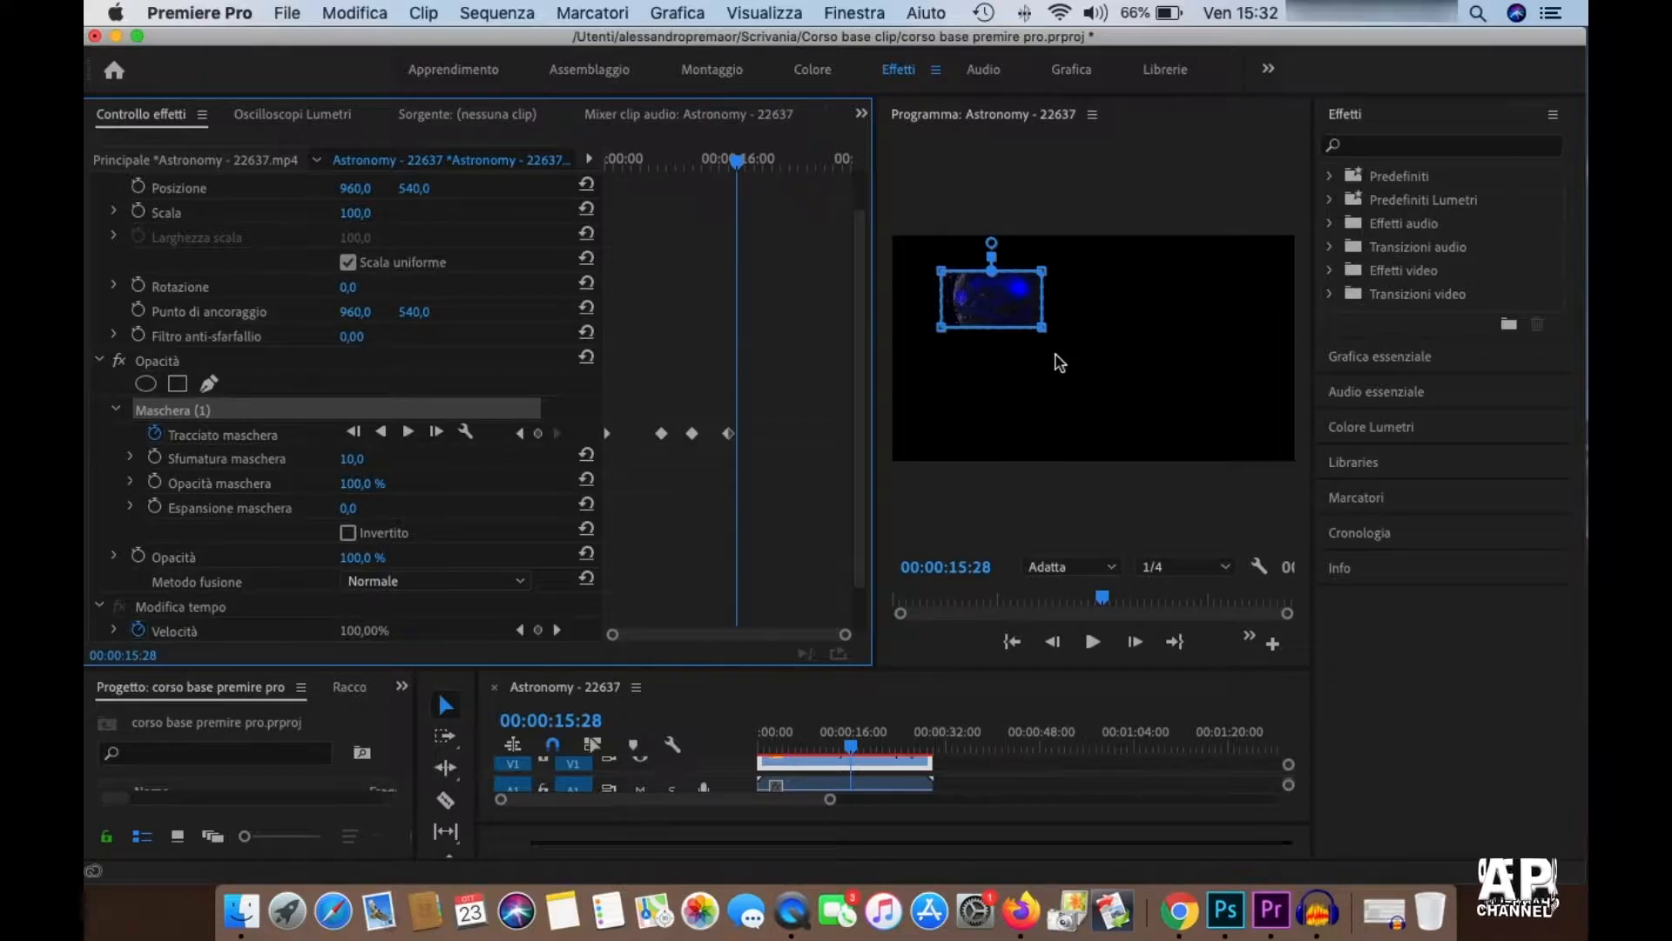
# - Reshape the mask by pulling its two right corners outward at 00:00:15:28 and its lower-left corner outward at 00:00:18:23
pyautogui.moveTo(1042, 331); pyautogui.dragTo(1046, 399)
pyautogui.moveTo(1044, 273); pyautogui.dragTo(1126, 271)
pyautogui.moveTo(738, 166); pyautogui.dragTo(761, 165)
pyautogui.moveTo(942, 334); pyautogui.dragTo(916, 357)
pyautogui.moveTo(913, 367); pyautogui.dragTo(906, 372)
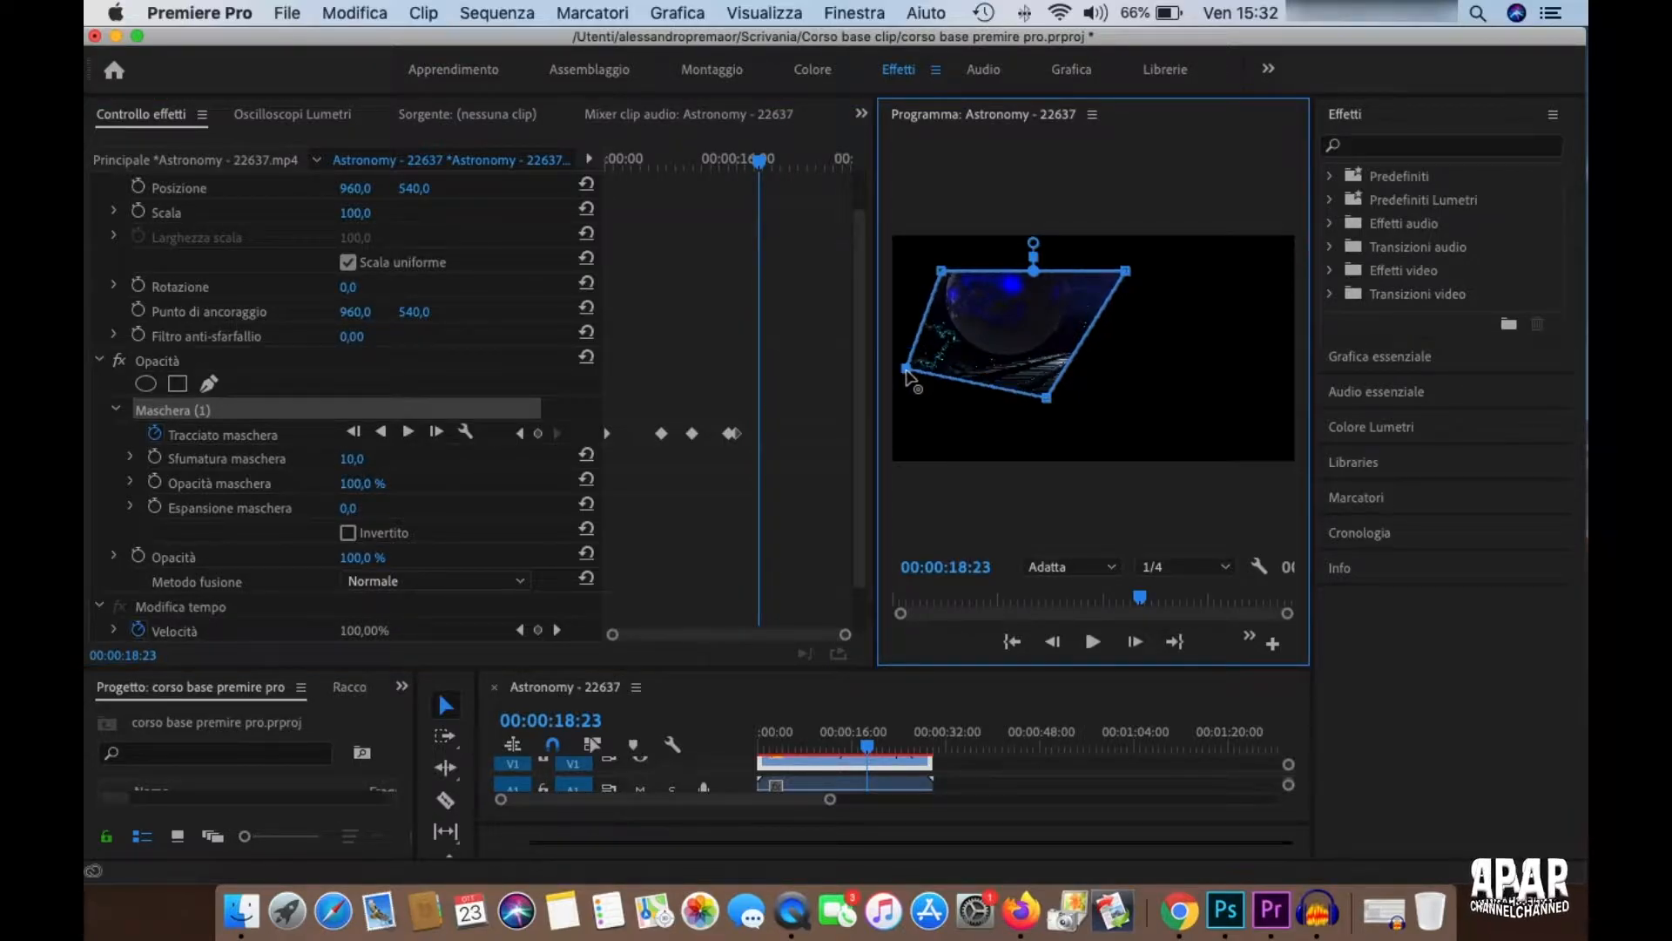
# - Play the clip from the start to review the mask's shape animation in a larger preview
pyautogui.moveTo(759, 164); pyautogui.dragTo(507, 250)
pyautogui.press('space')
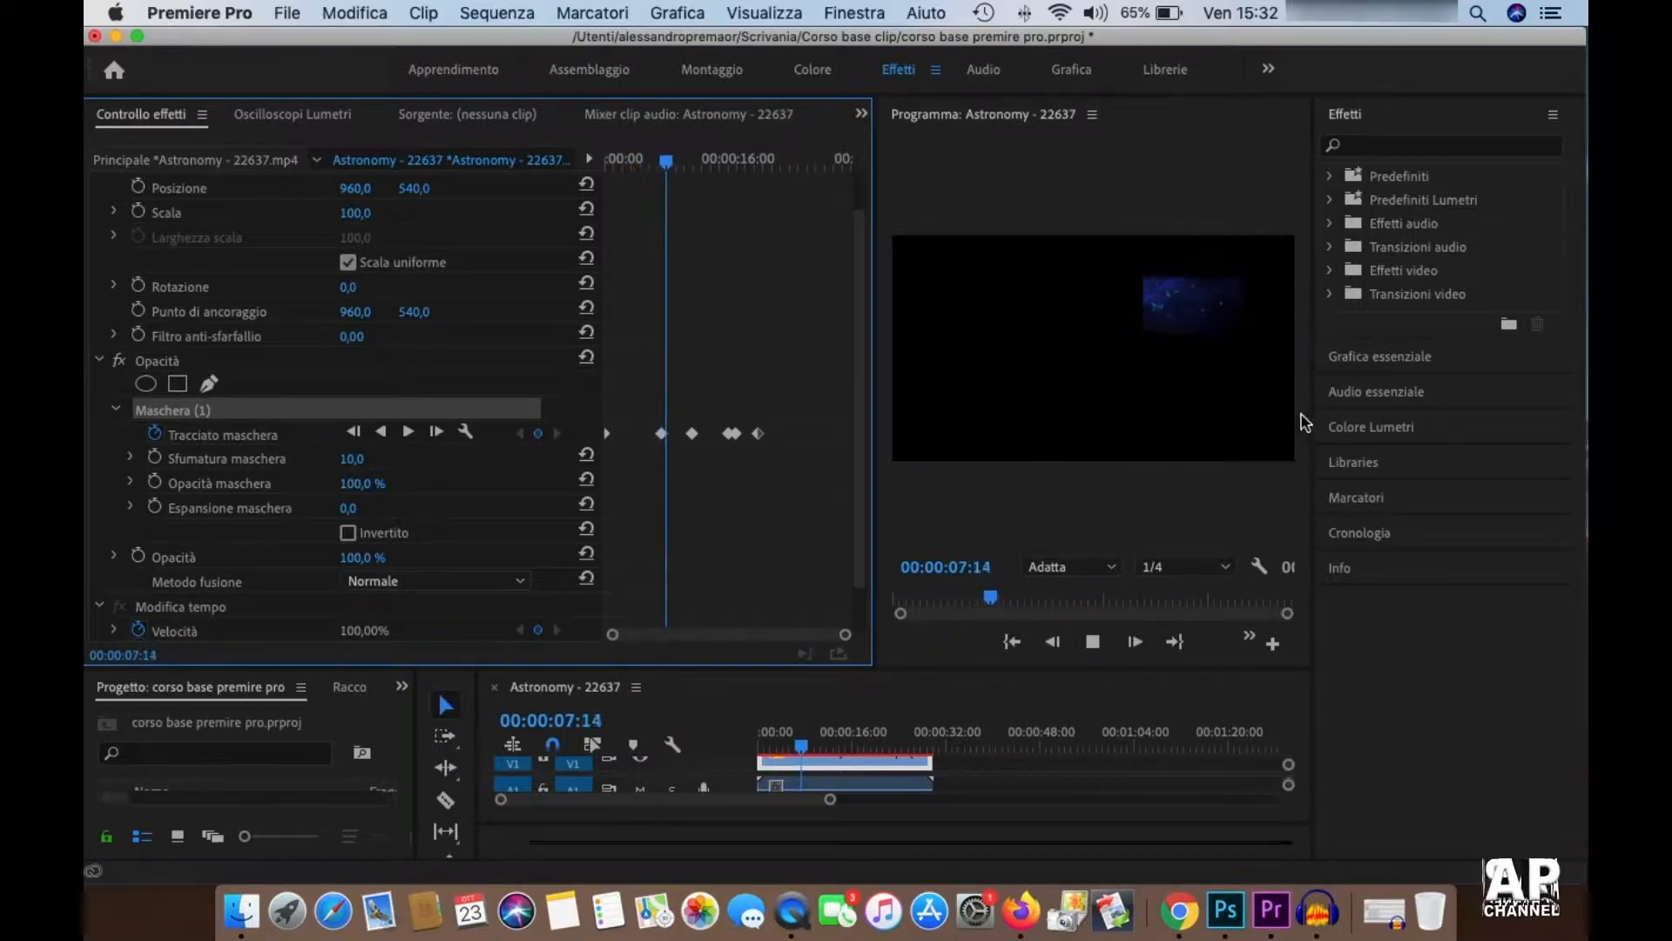
pyautogui.moveTo(873, 395); pyautogui.dragTo(780, 405)
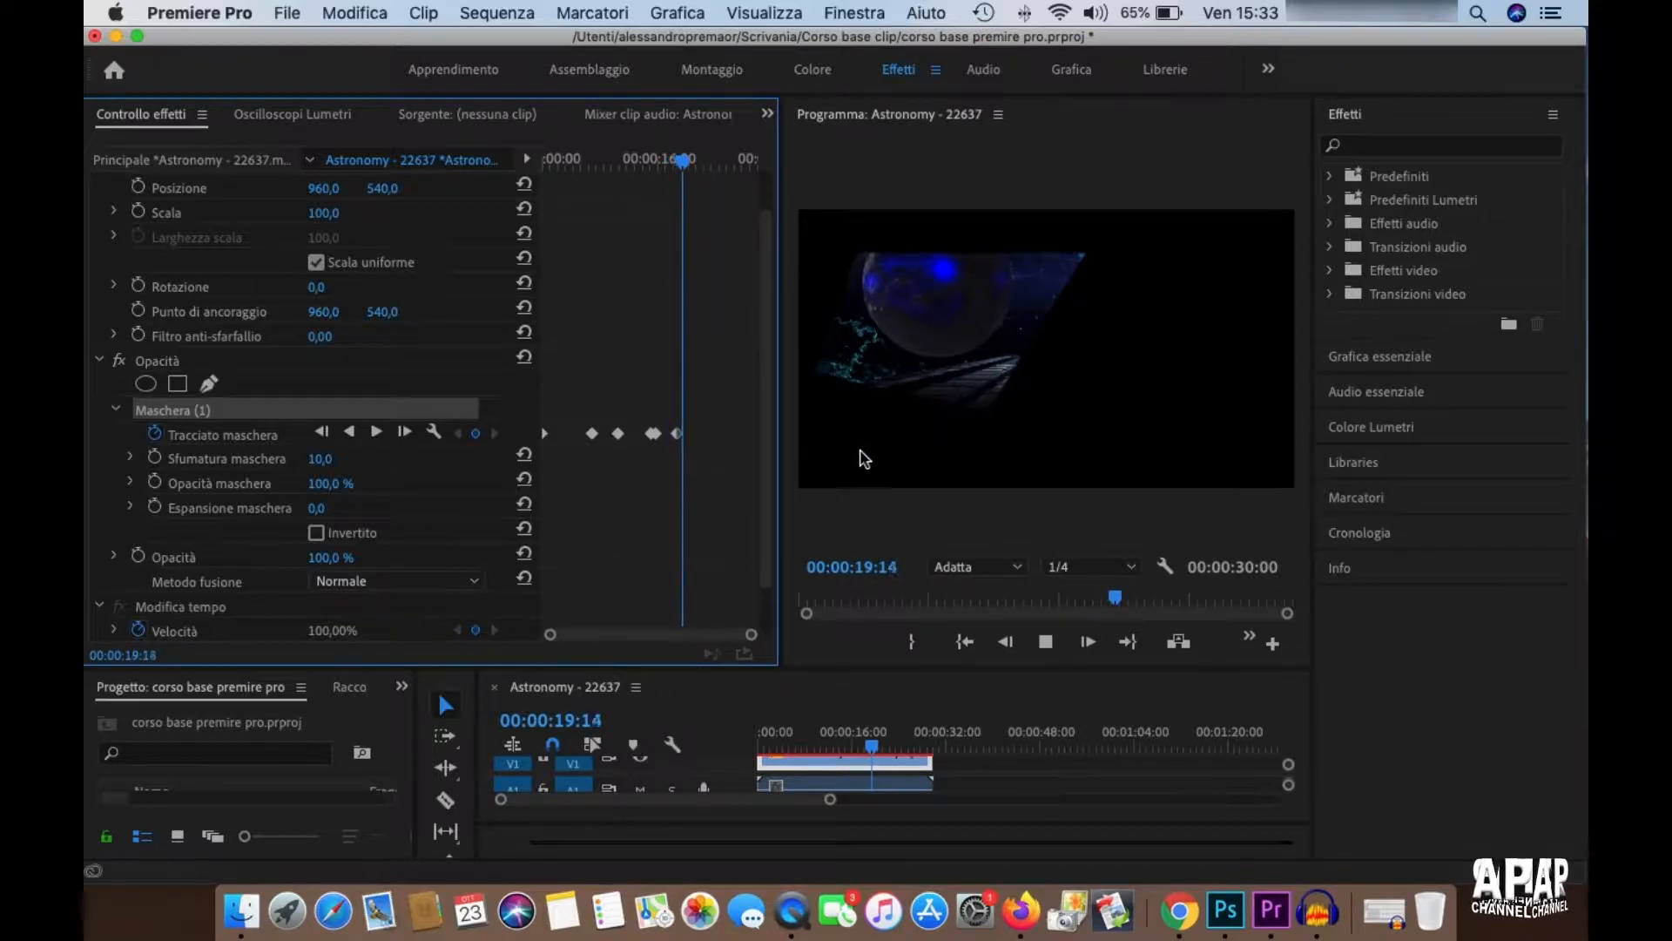
pyautogui.press('space')
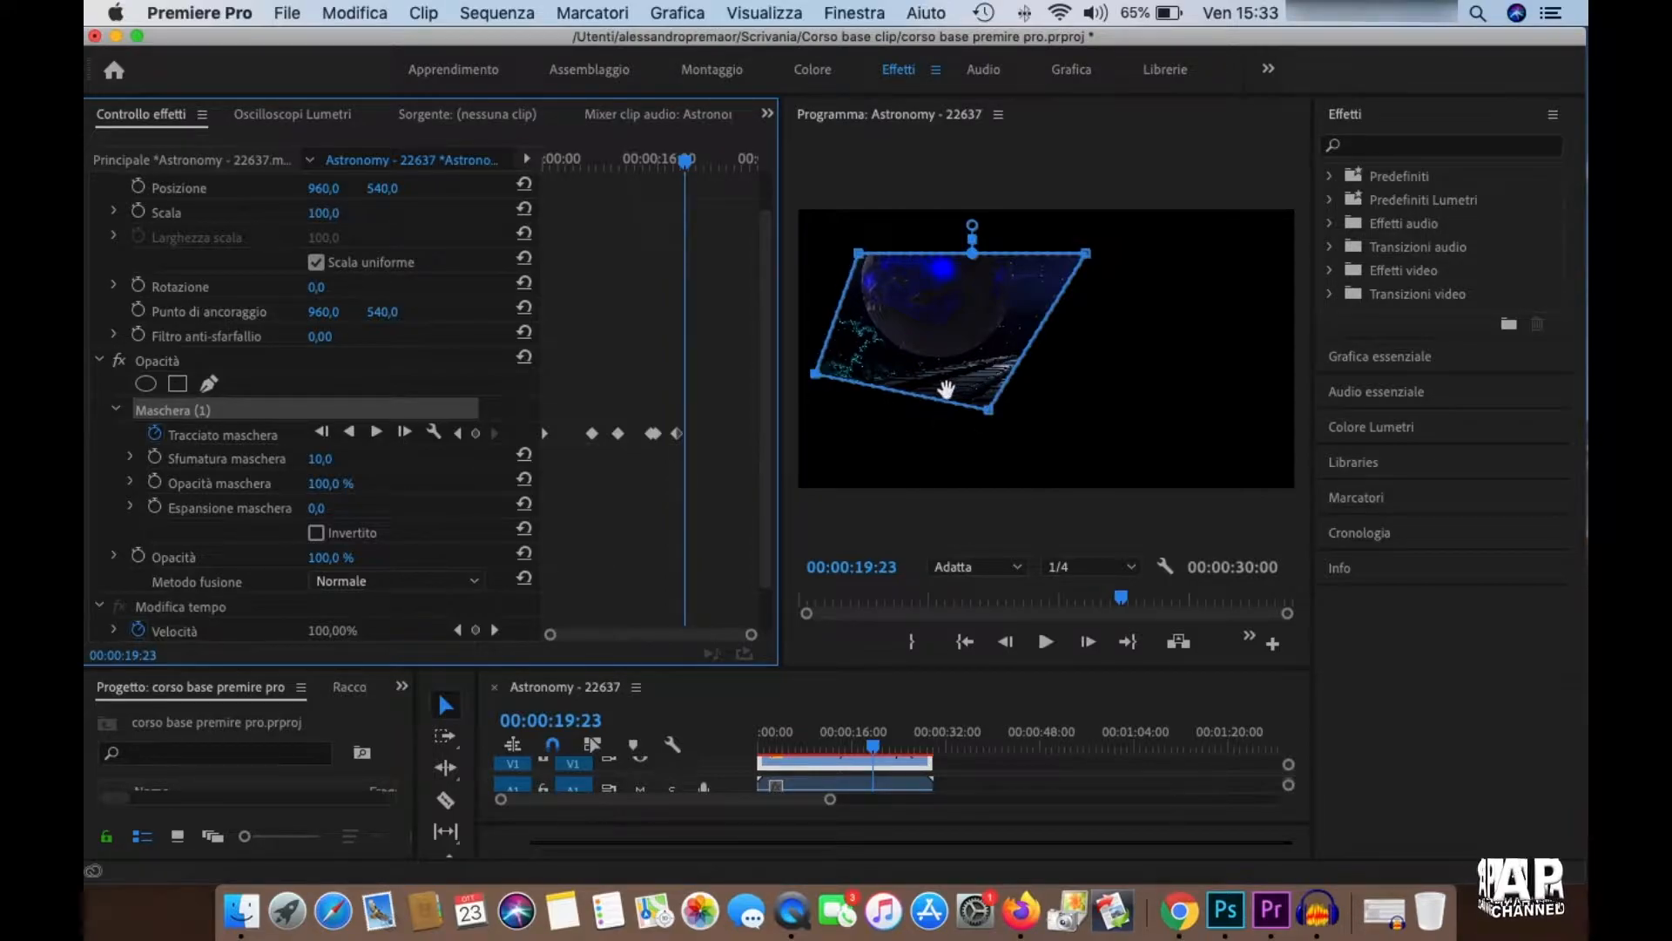
# - Shift the whole mask slightly right at 00:00:19:23, and try adding and removing an extra point on its lower edge
pyautogui.moveTo(911, 323); pyautogui.dragTo(938, 332)
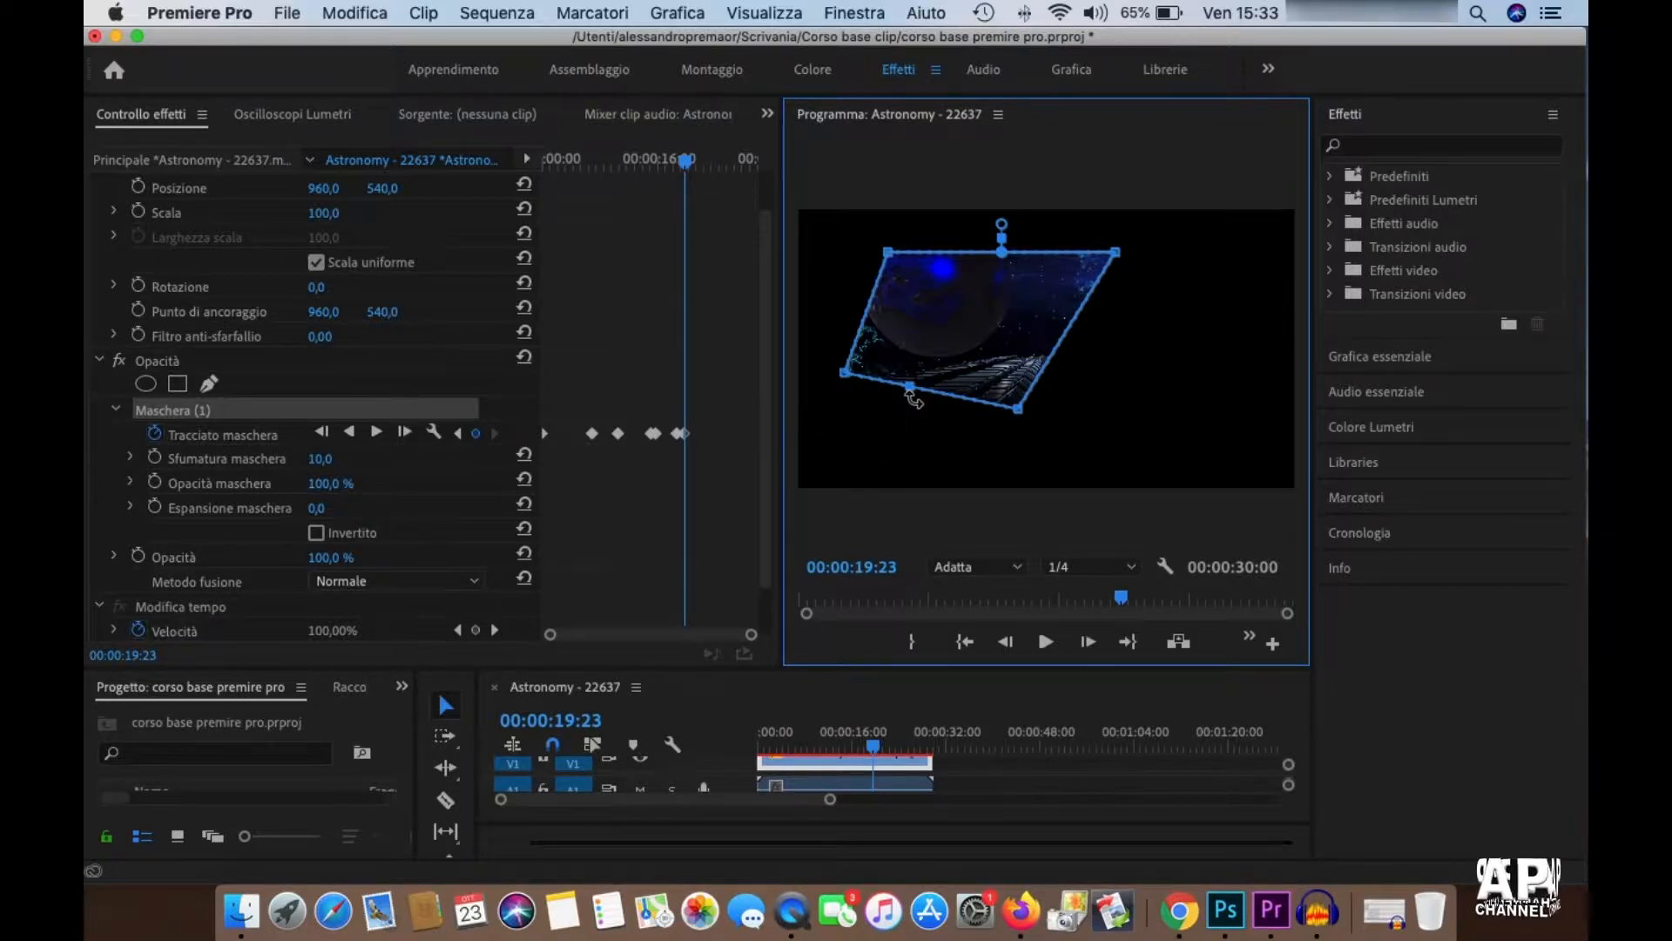
pyautogui.moveTo(911, 393); pyautogui.dragTo(916, 451)
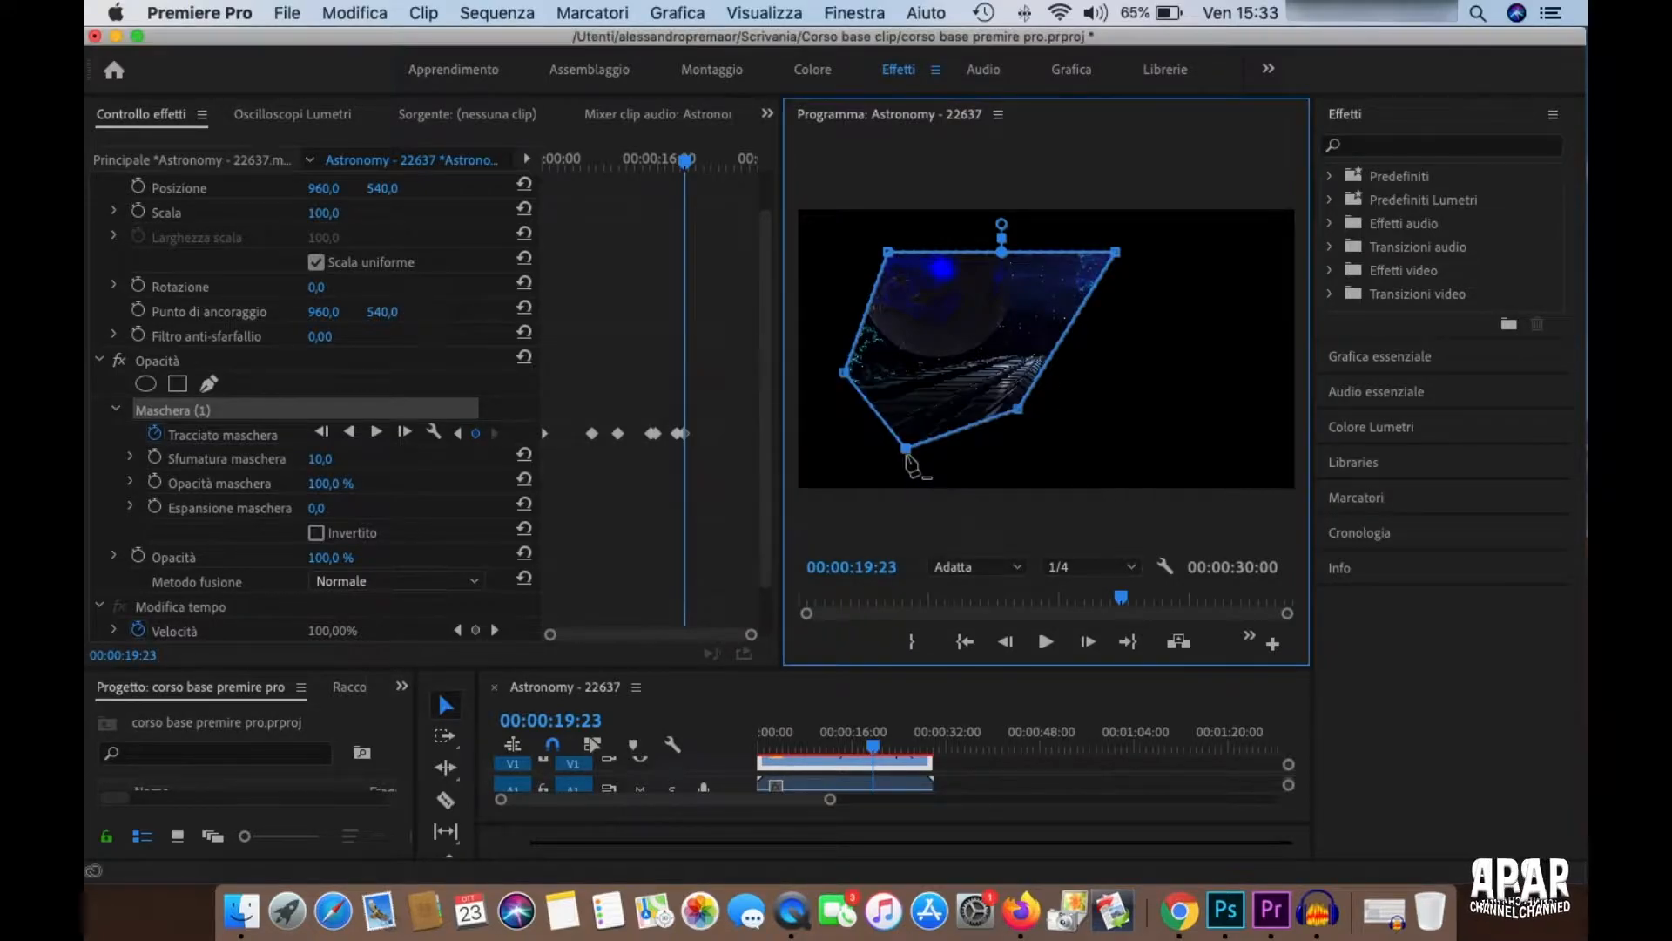
pyautogui.keyDown('super'); pyautogui.click(907, 450); pyautogui.keyUp('super')
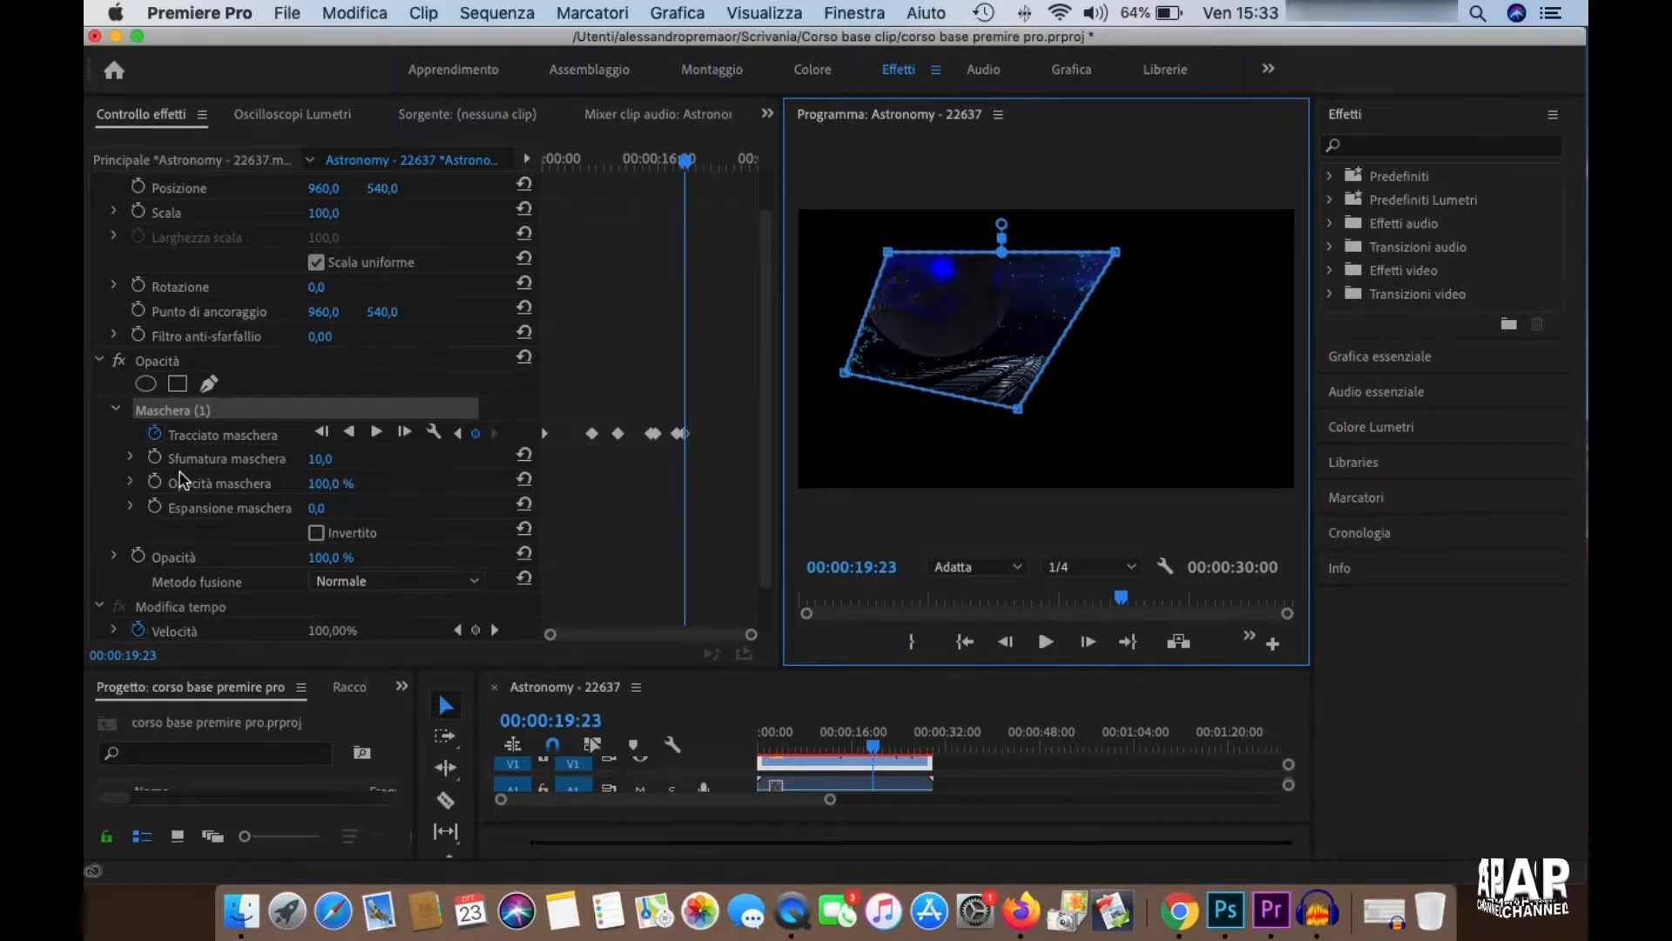
# - Set the mask's feather to 104 and play back the softened edges
pyautogui.click(324, 463)
pyautogui.moveTo(321, 458); pyautogui.dragTo(332, 458)
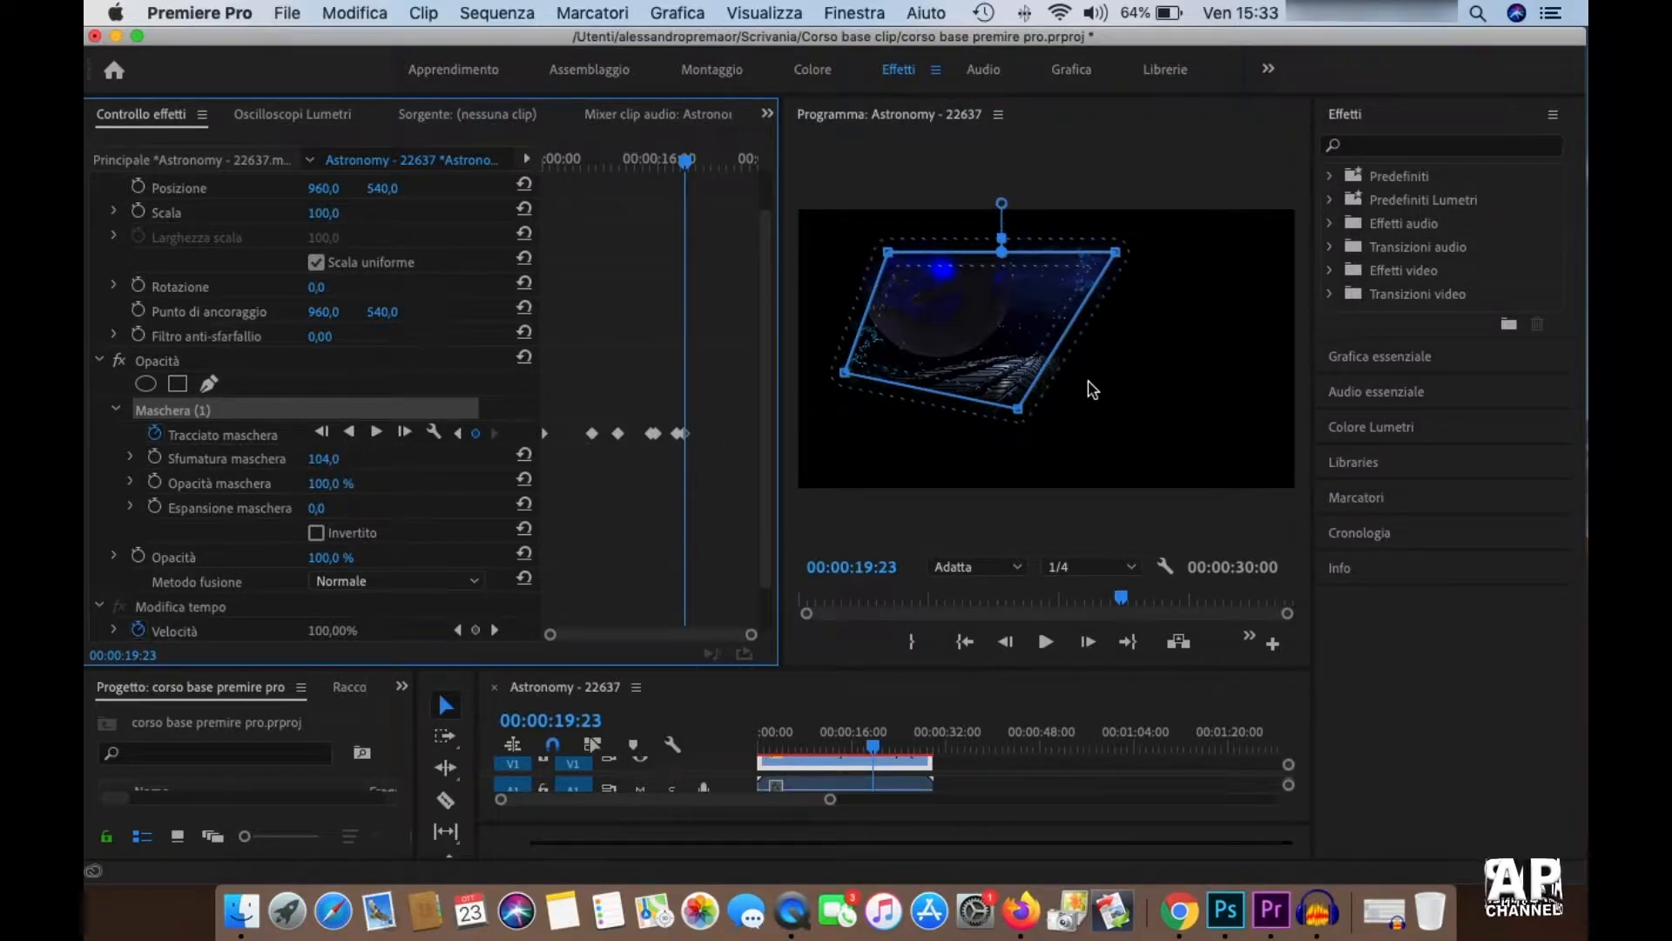
pyautogui.press('space')
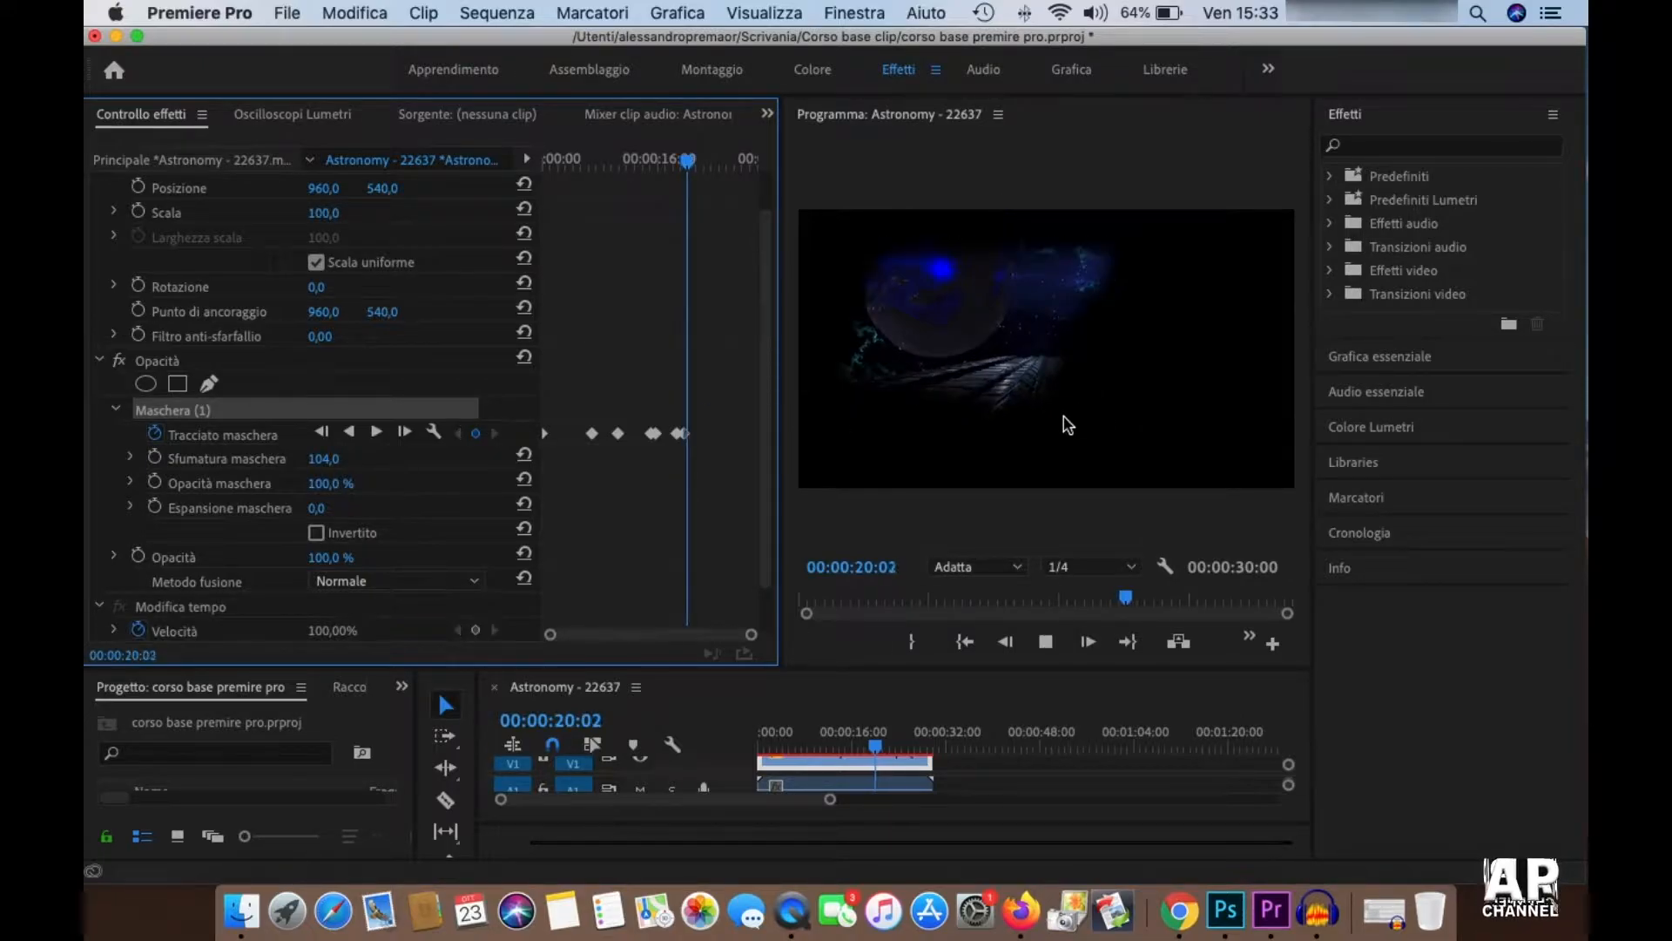
# - Stop playback at 00:00:21:00, try a mask feather of 416, and reset the feather to its default
pyautogui.press('space')
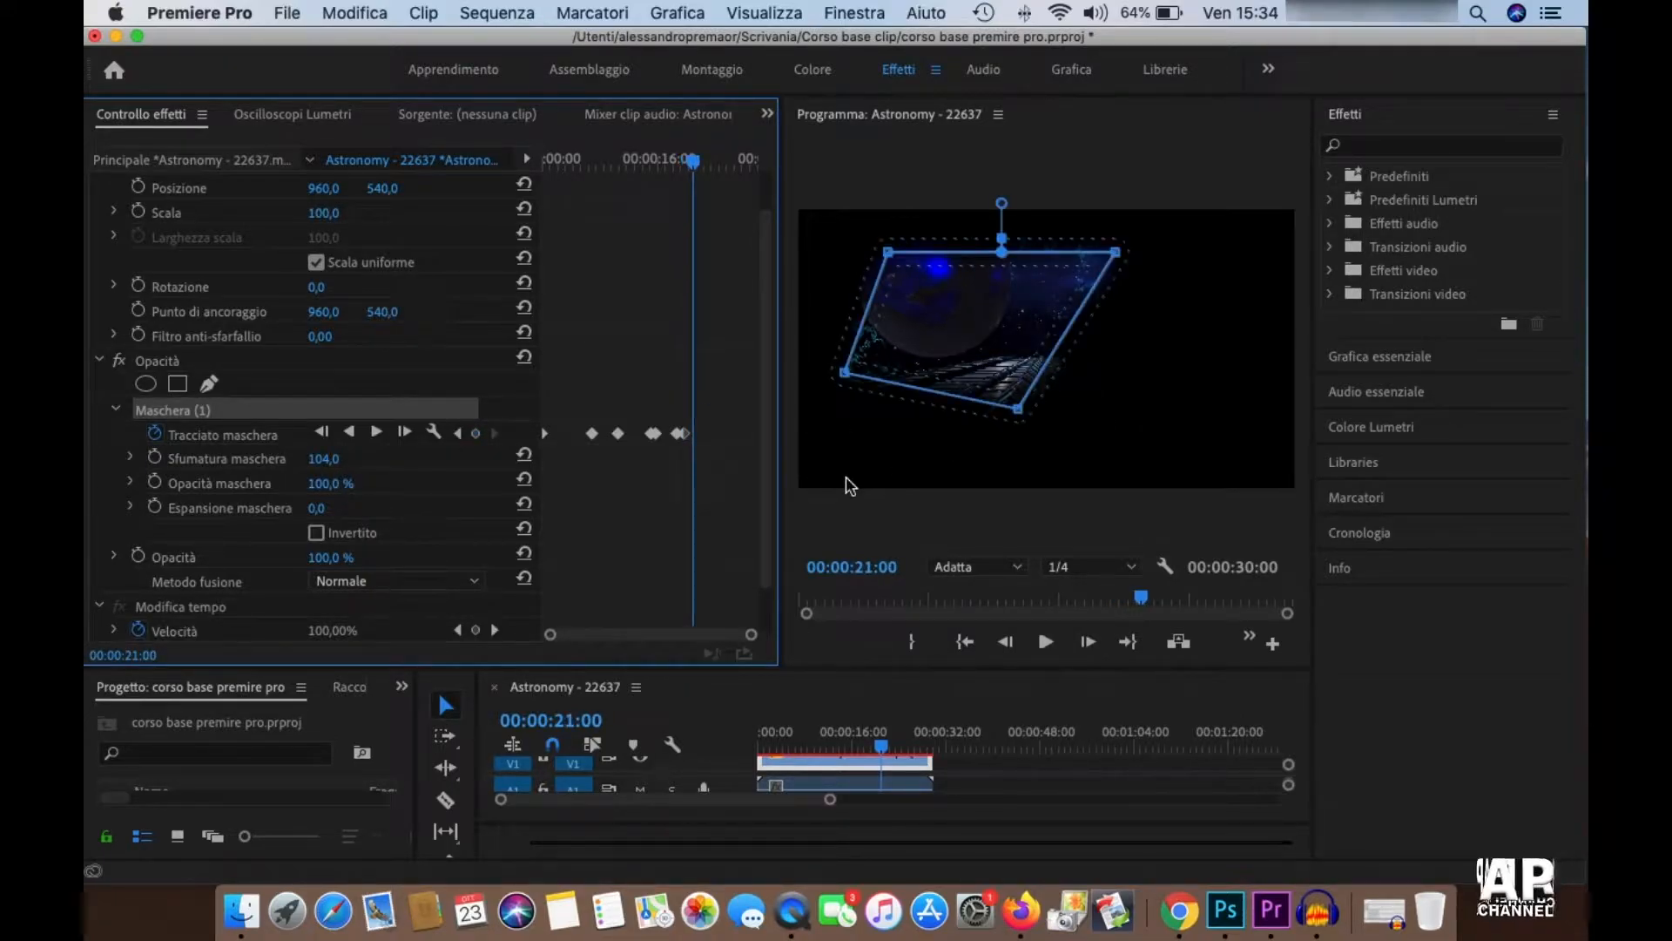
pyautogui.press('F2')
pyautogui.press('F2')
pyautogui.press('F2')
pyautogui.press('F2')
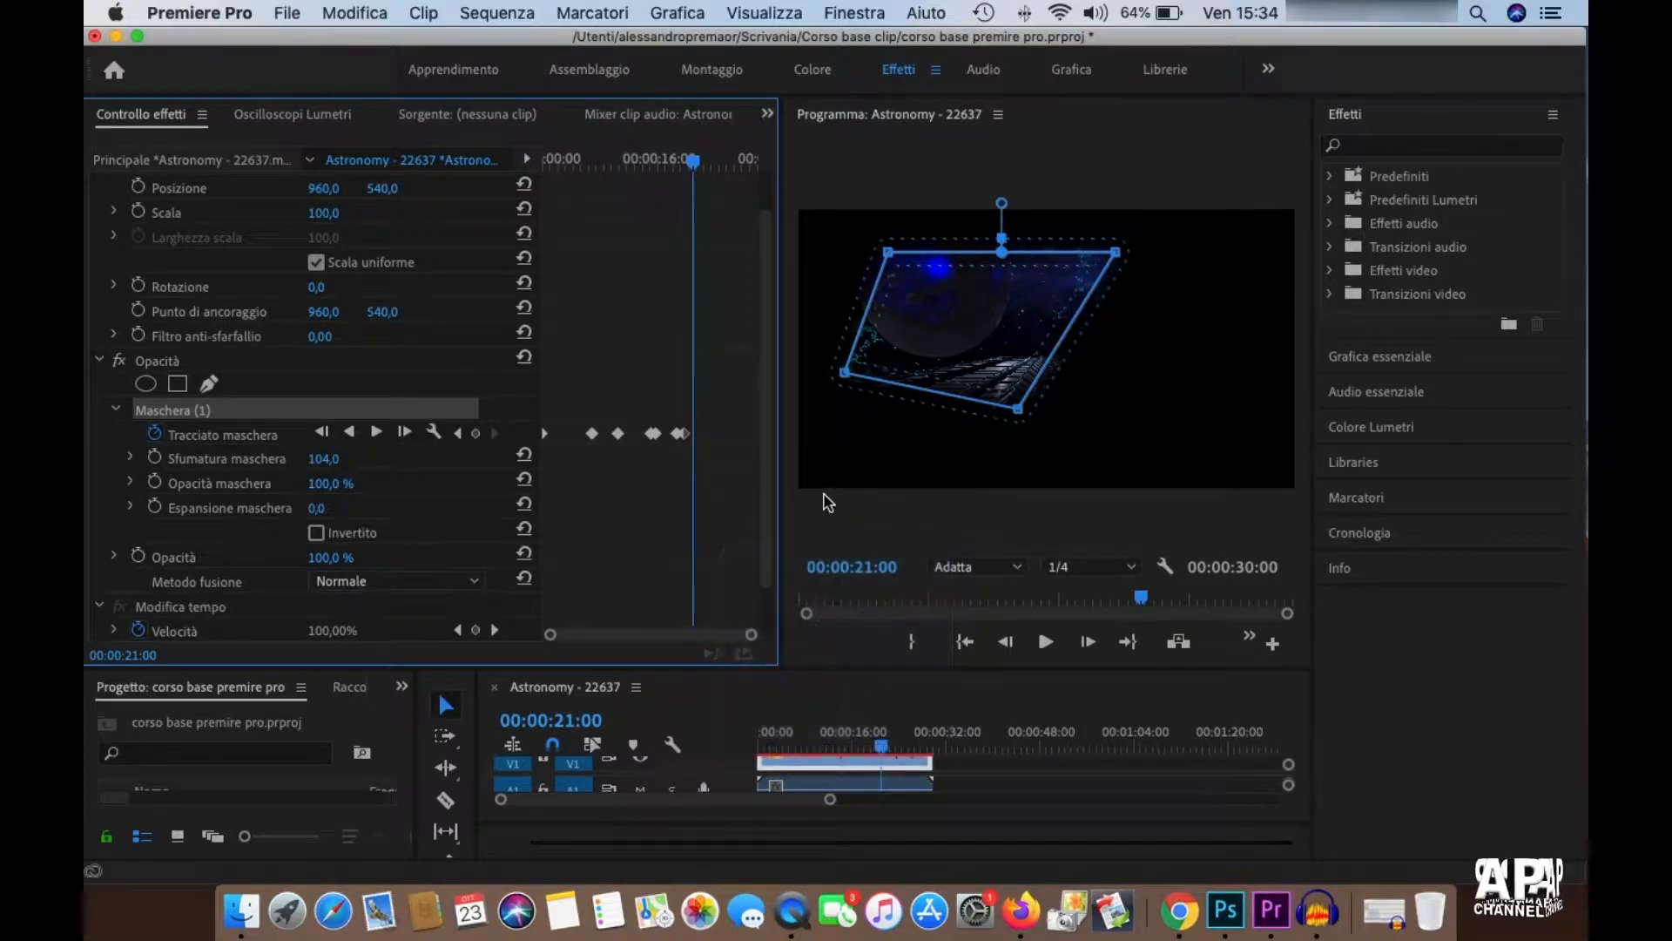
pyautogui.moveTo(323, 458); pyautogui.dragTo(518, 458)
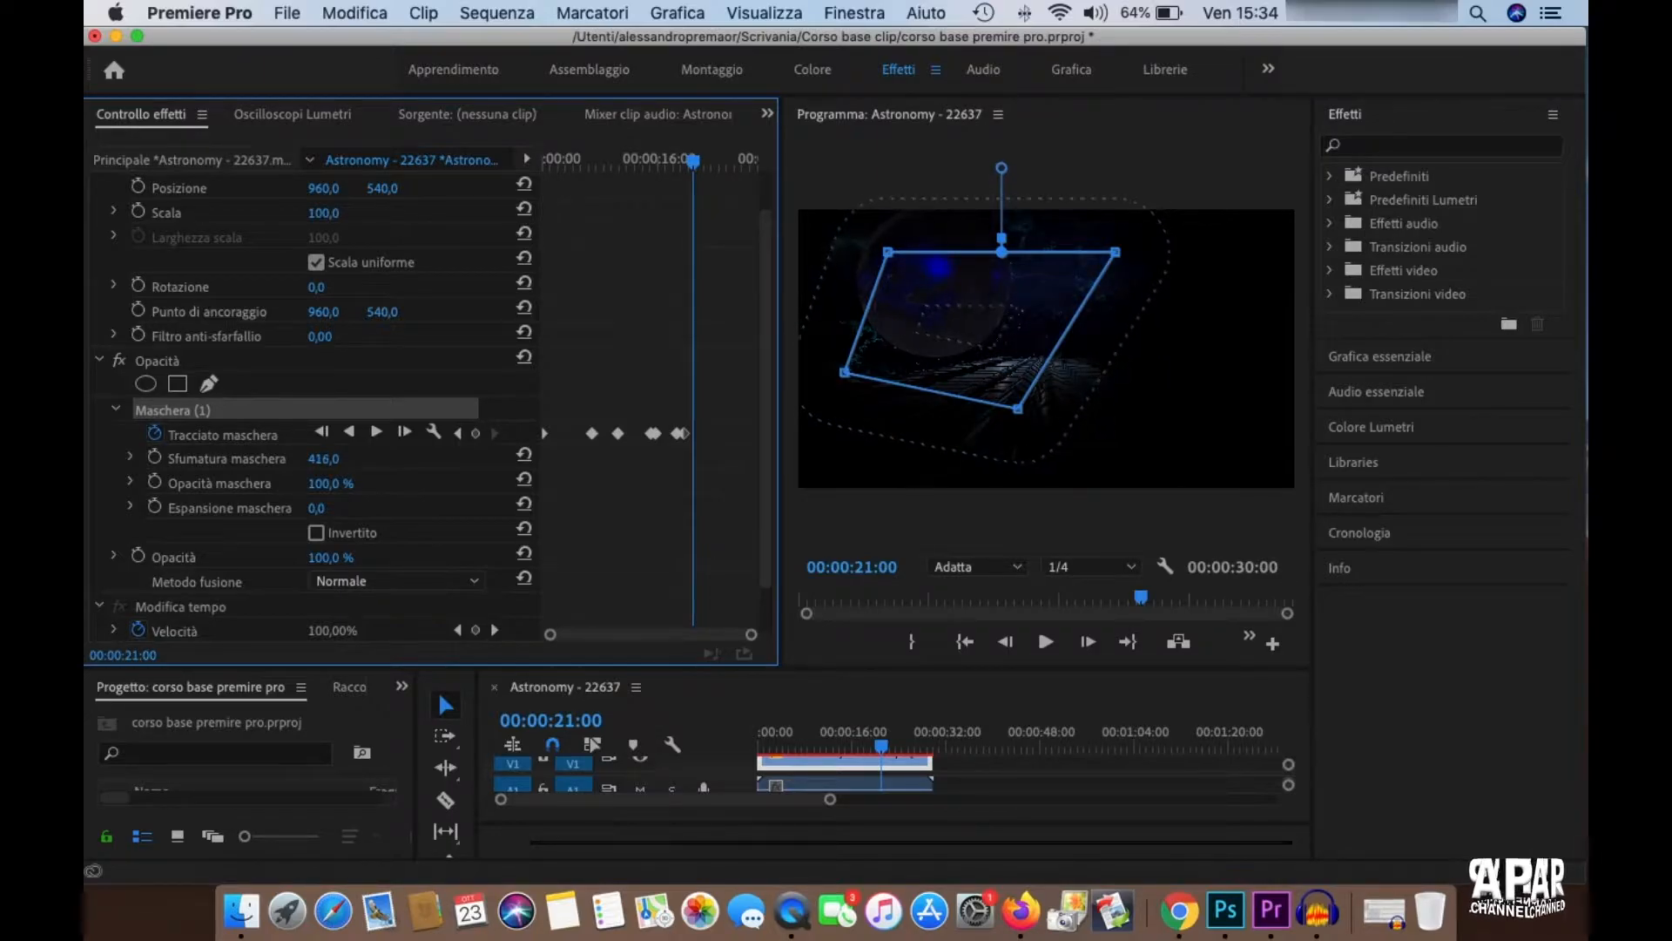
pyautogui.click(1167, 430)
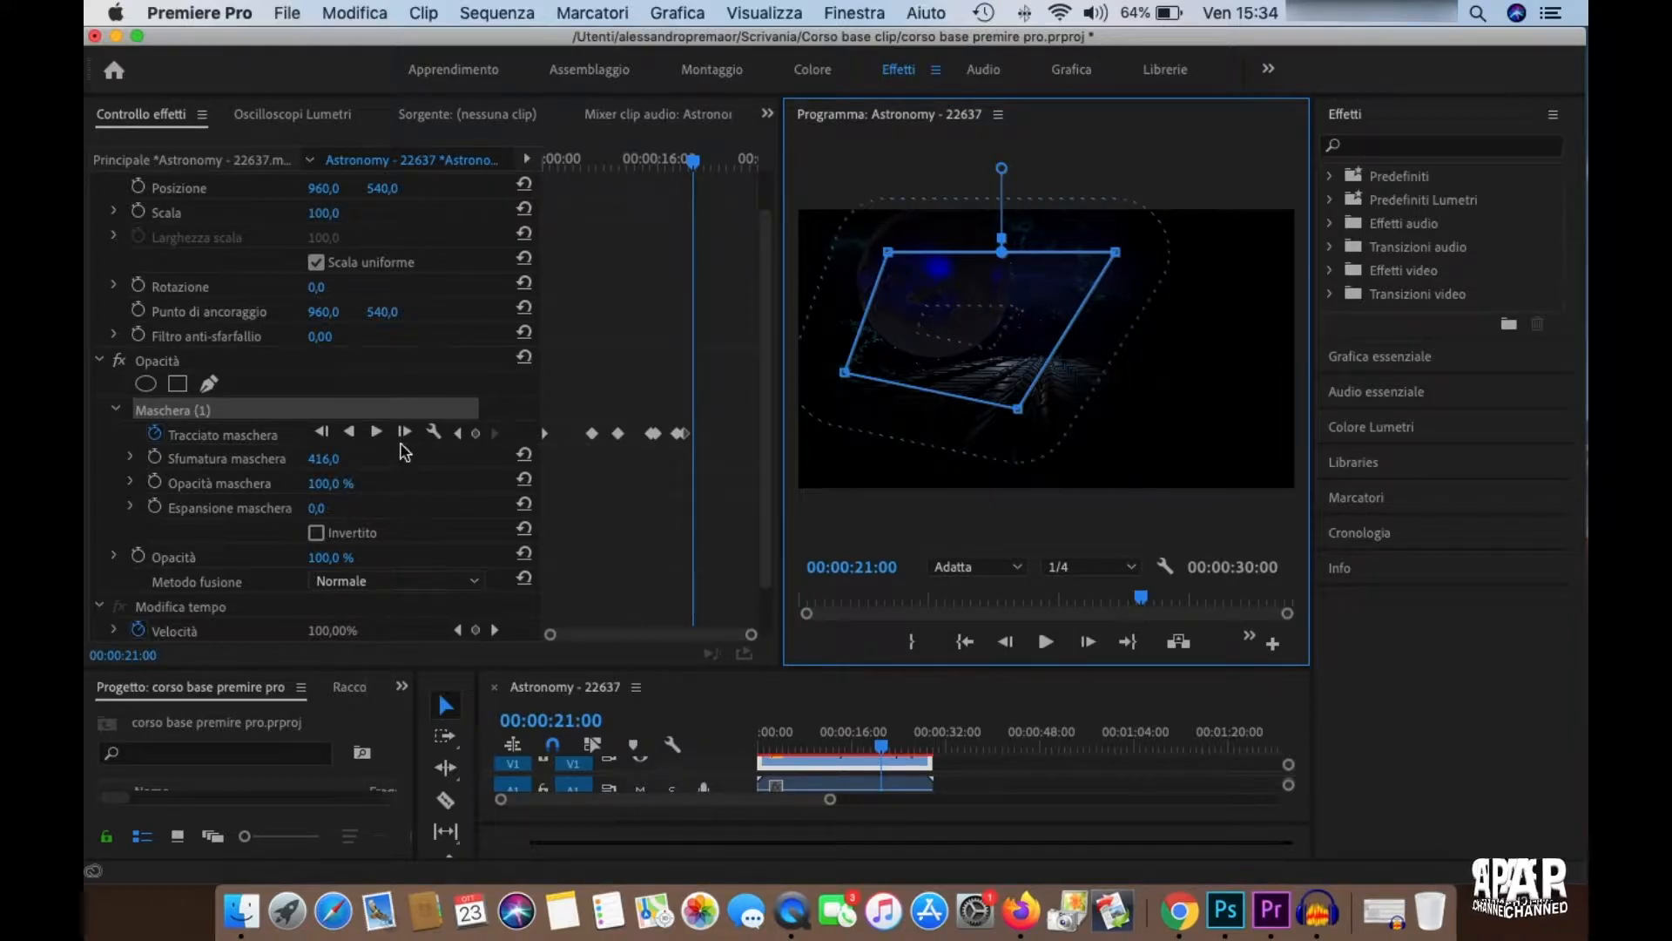
pyautogui.click(525, 454)
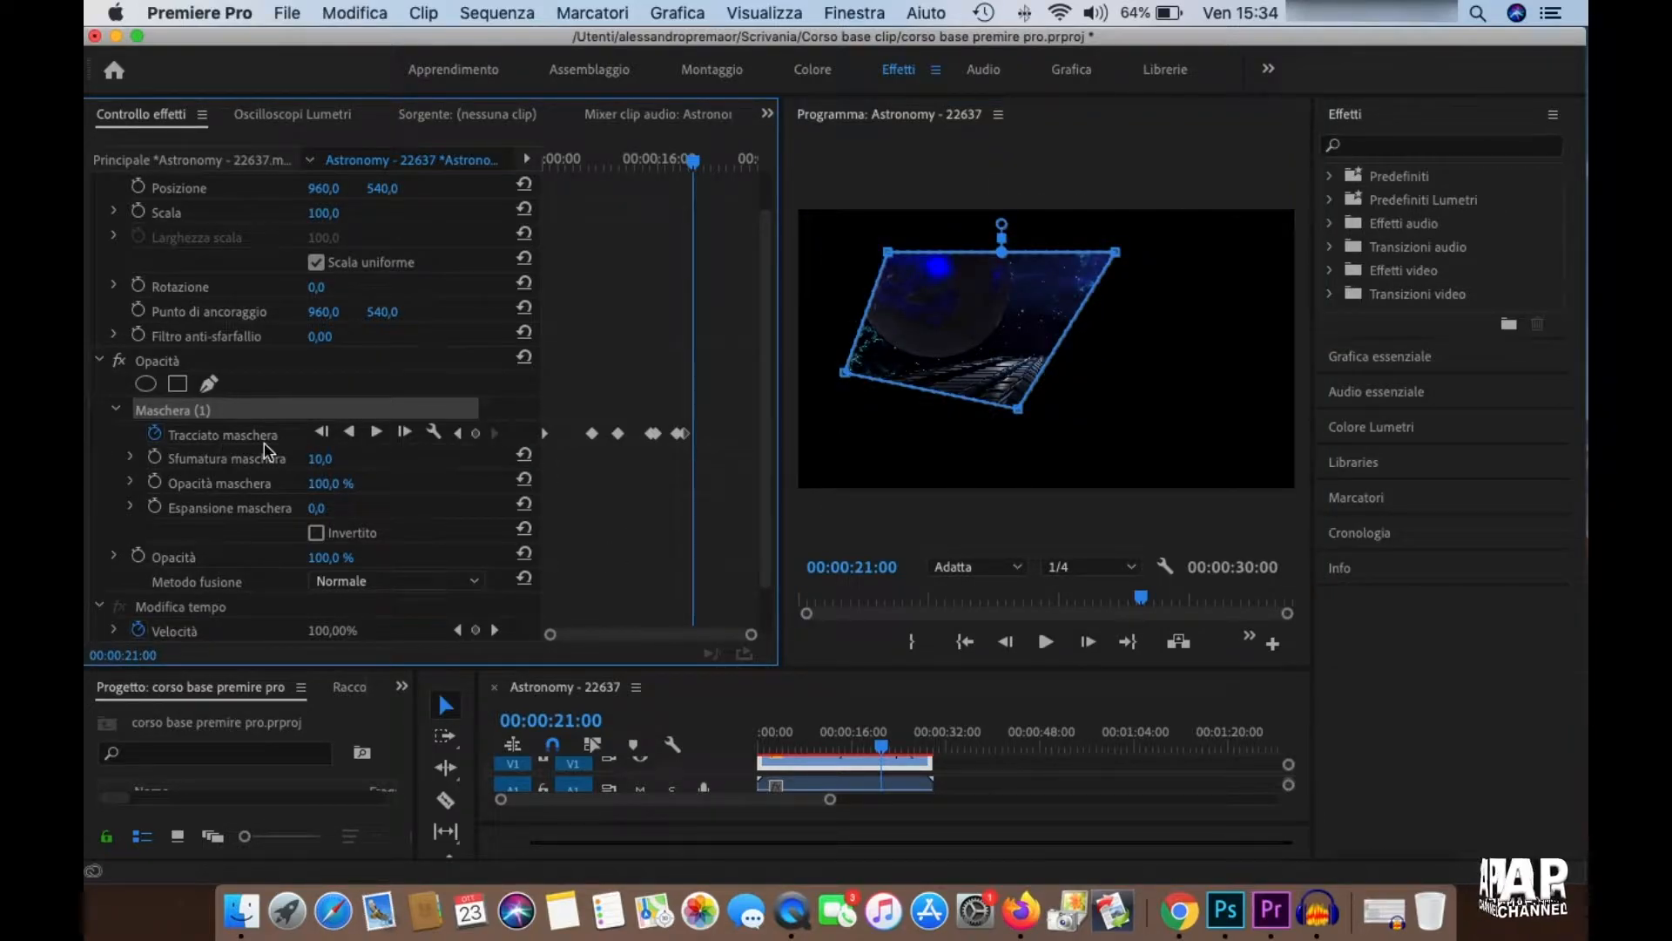
# - Set the mask's feather to 156, and try turning its feather keyframing on and off at 00:00:21:00
pyautogui.click(252, 489)
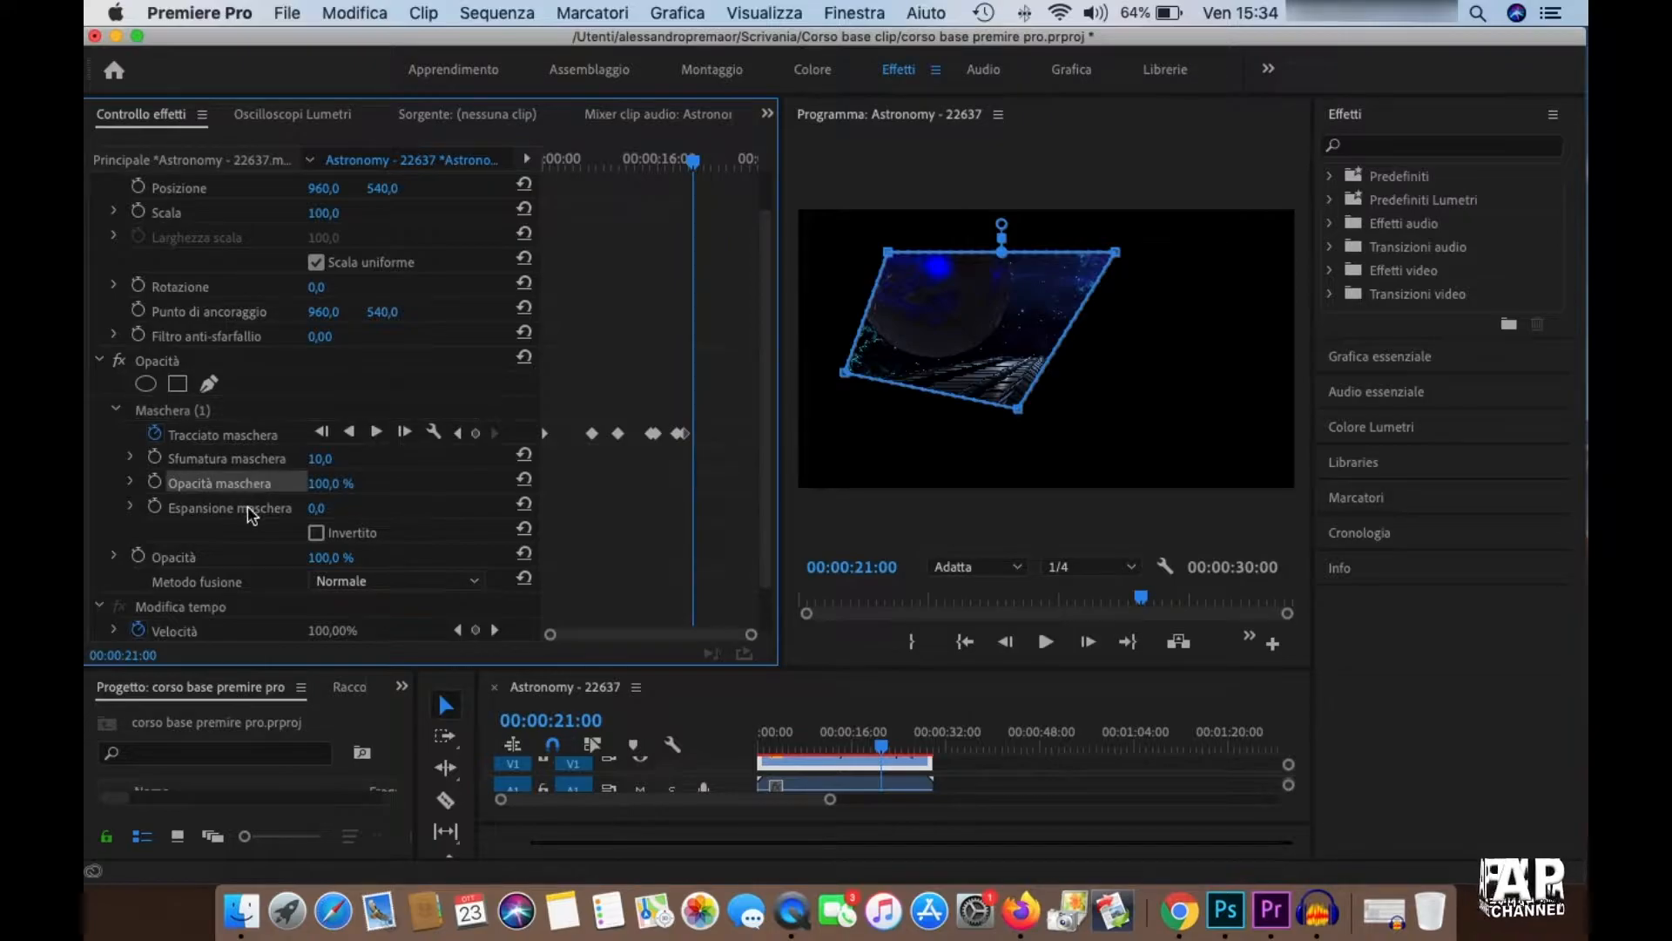
pyautogui.click(250, 512)
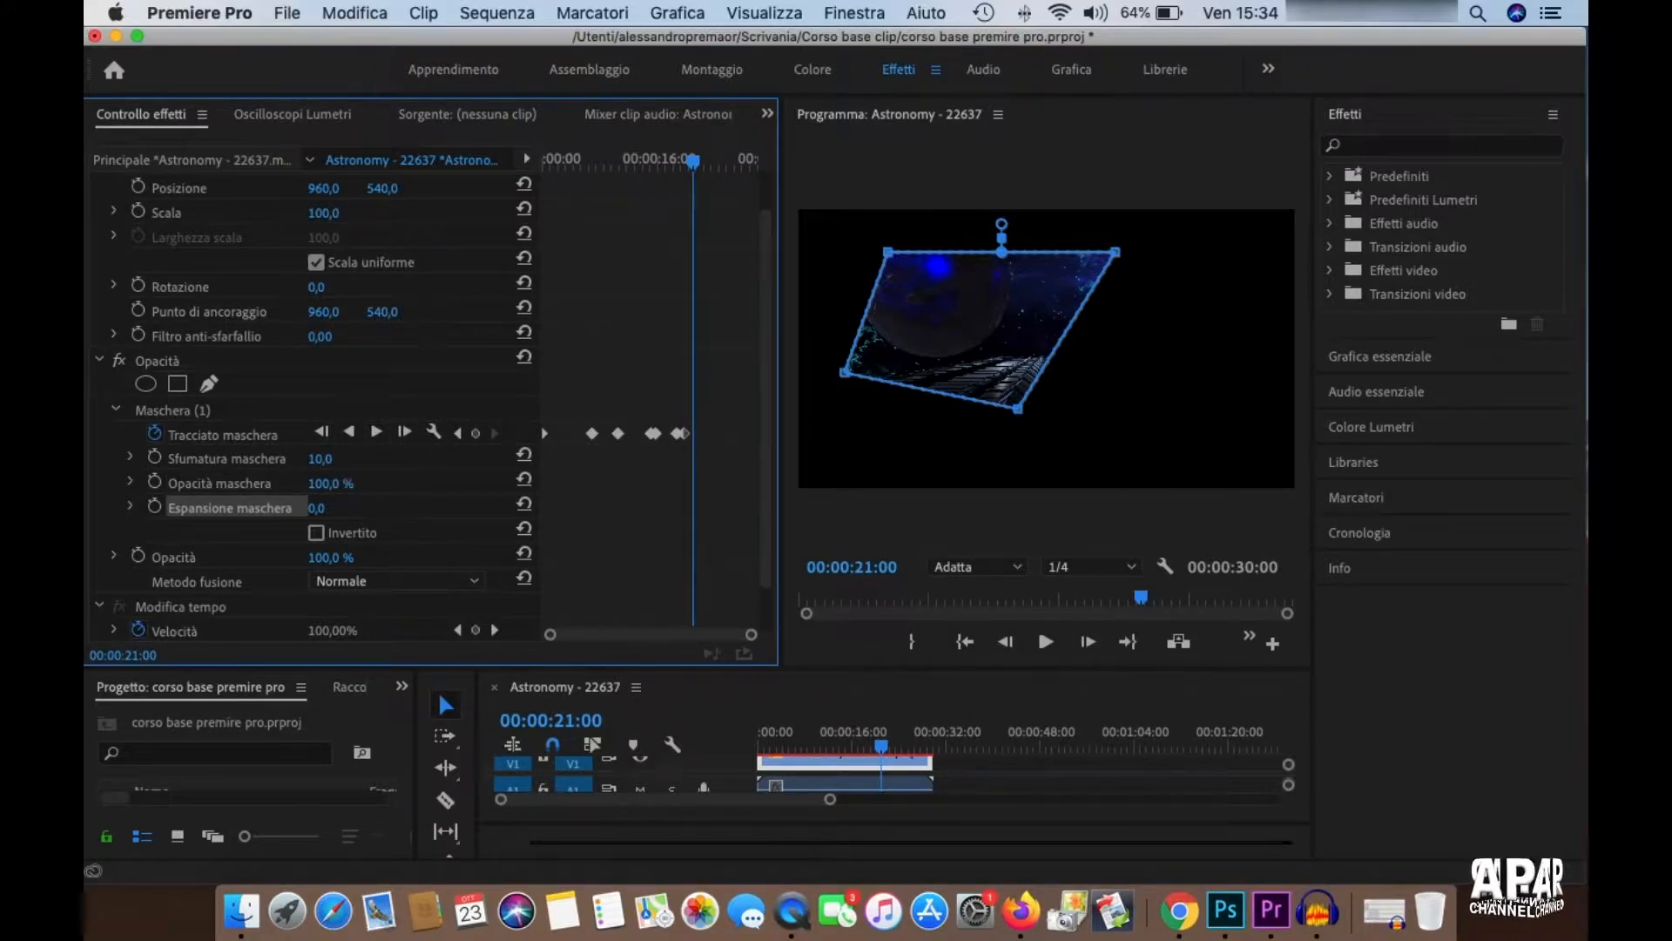
pyautogui.moveTo(323, 459); pyautogui.dragTo(407, 459)
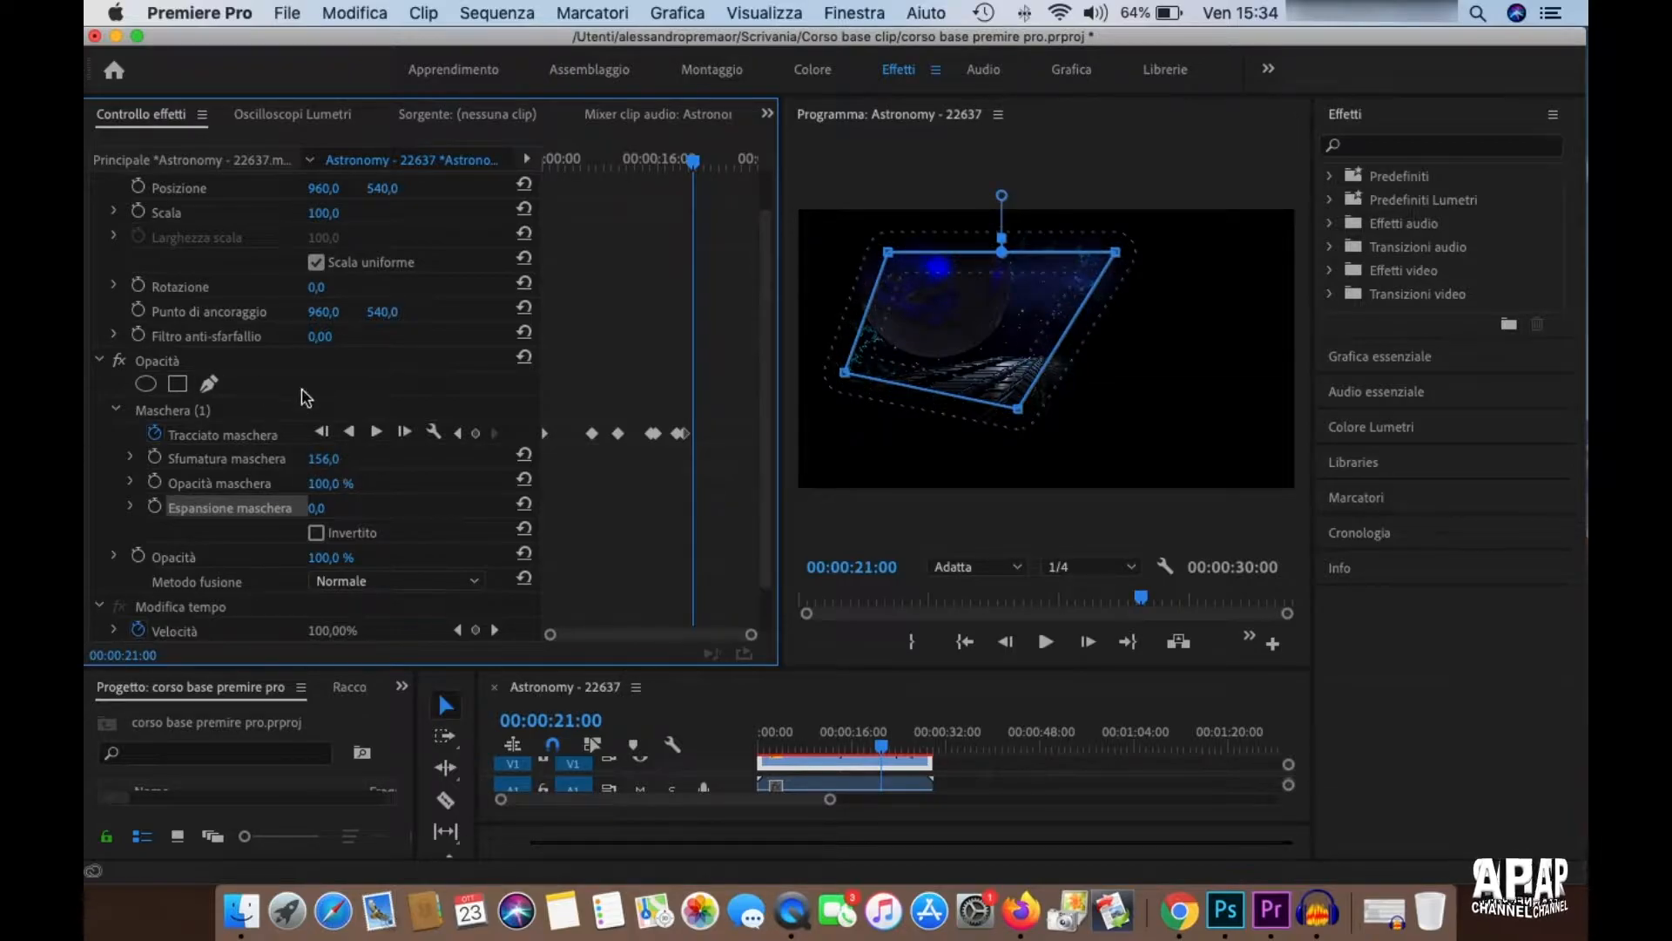
pyautogui.click(154, 457)
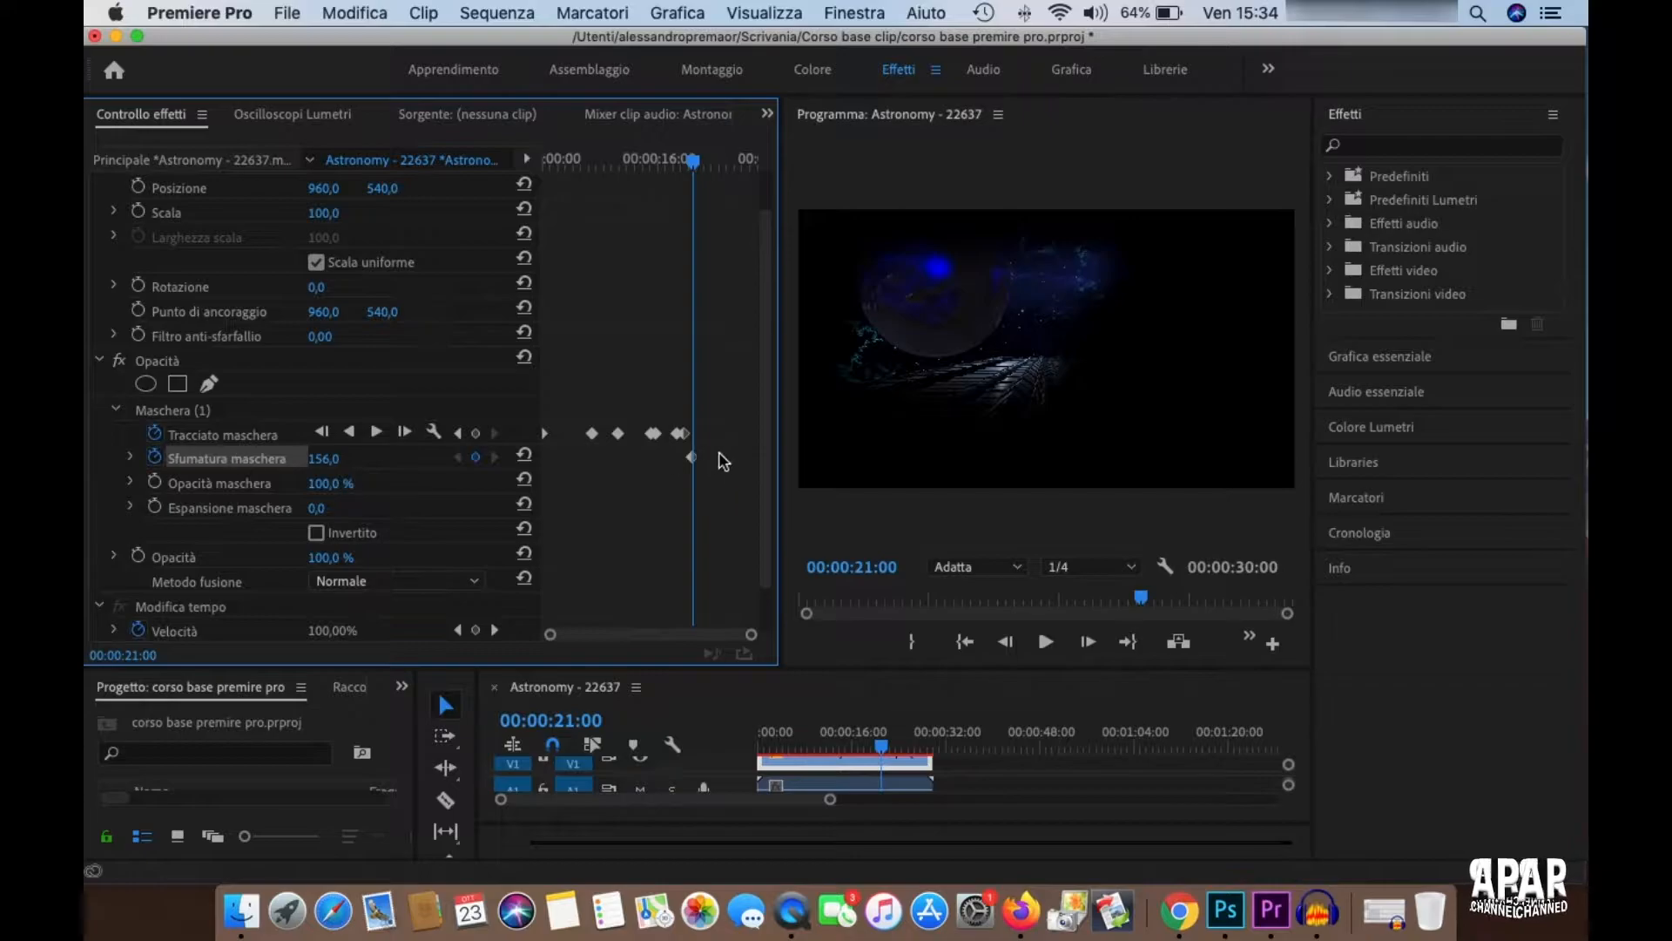
pyautogui.click(154, 456)
pyautogui.click(1048, 489)
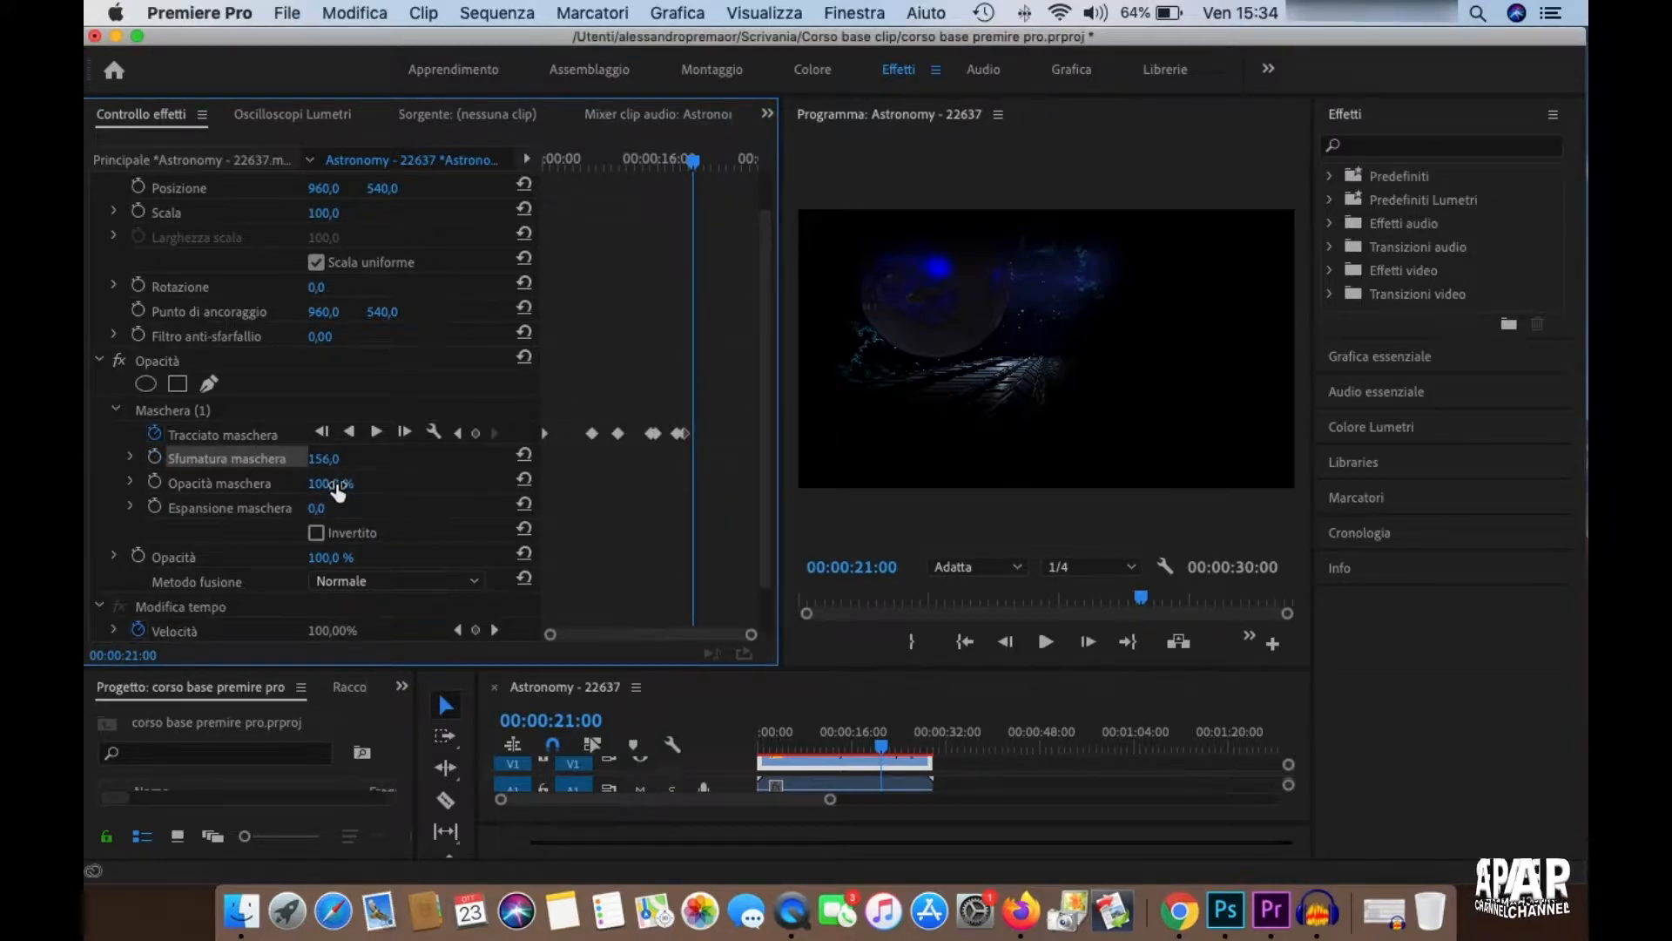
# - Set the mask's opacity to 0% and invert the mask
pyautogui.moveTo(331, 496); pyautogui.dragTo(323, 495)
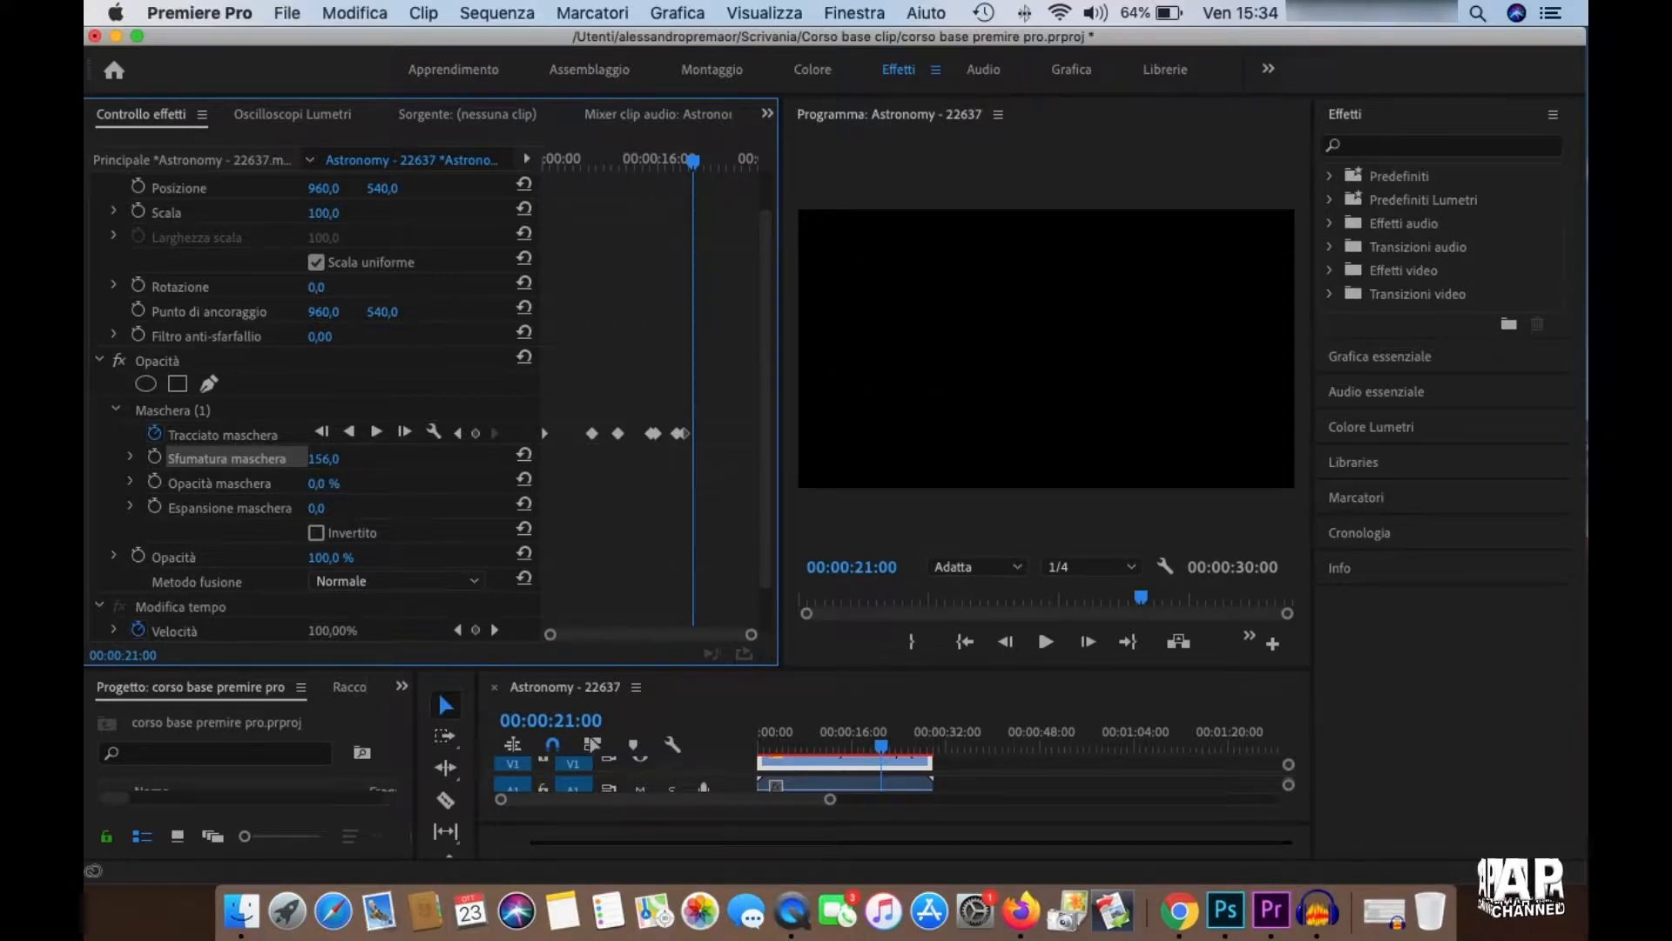
pyautogui.click(1064, 448)
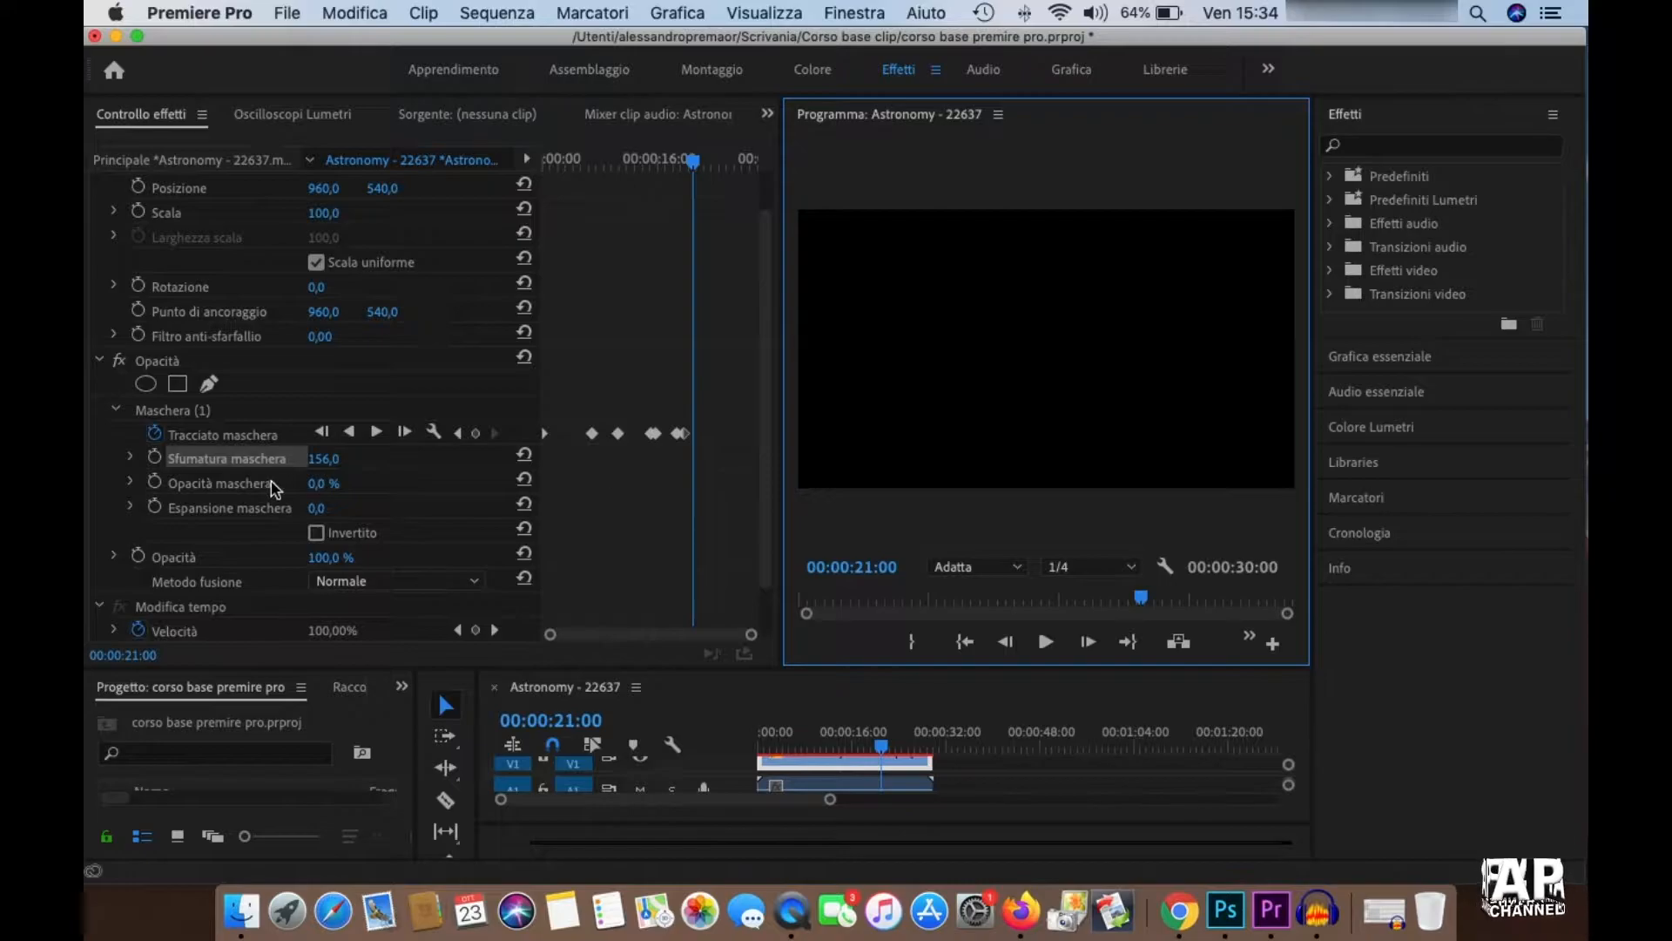
pyautogui.click(479, 517)
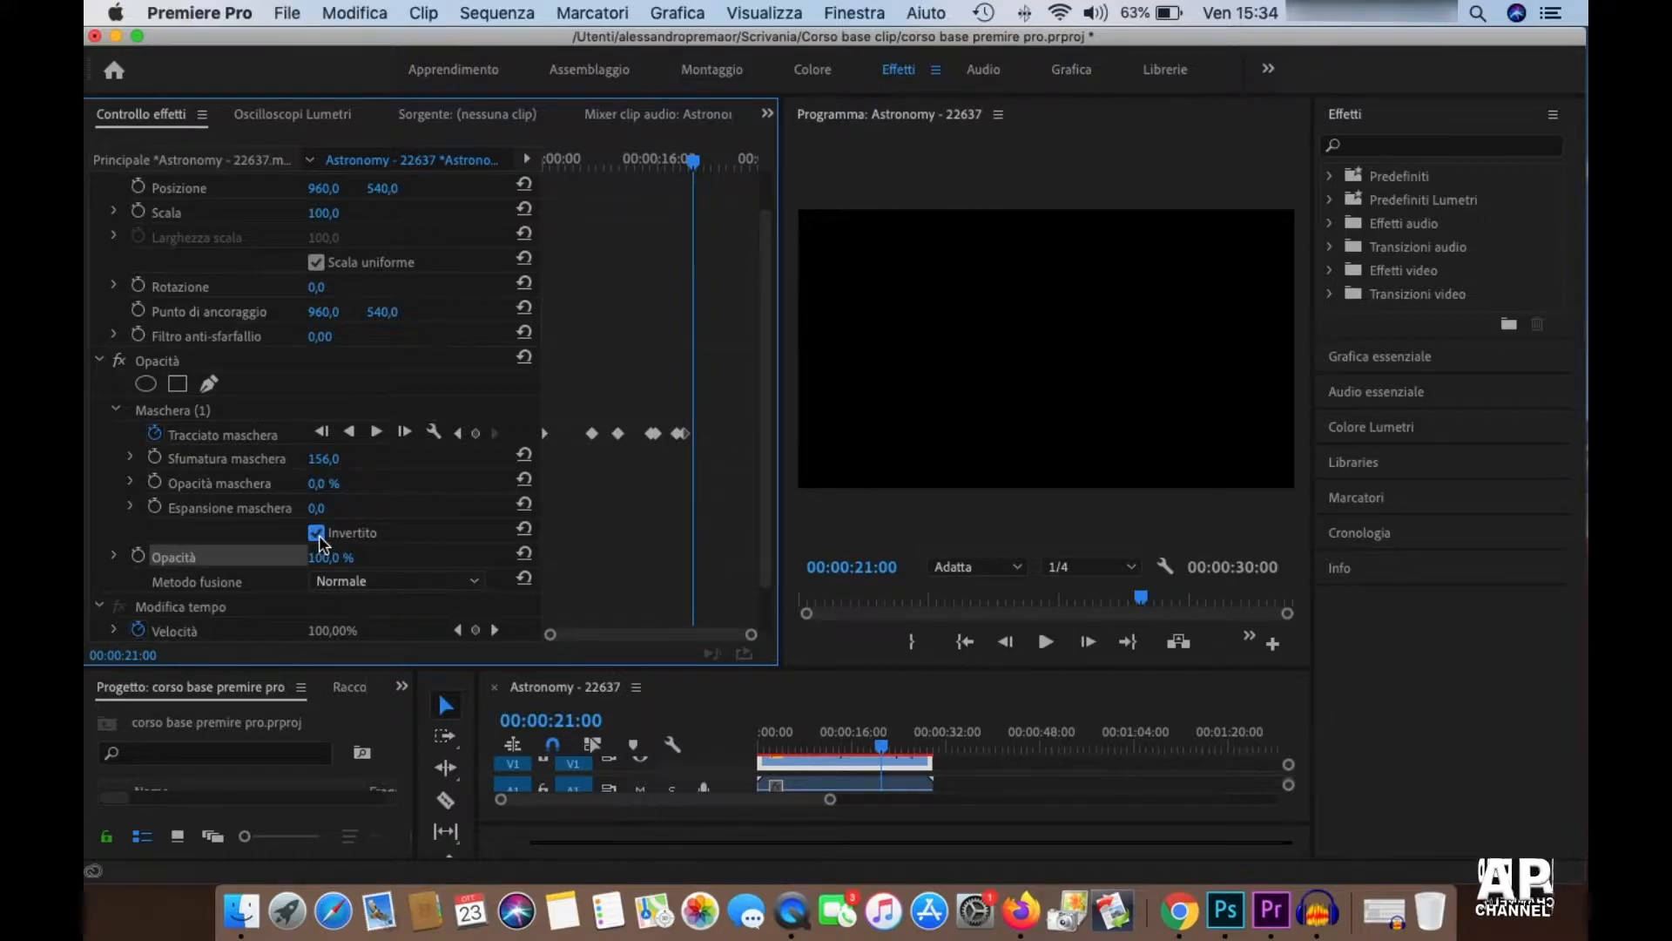
# - Restore the mask's opacity to 100% while trying feathers of 282 and 27, and reset the feather to its default
pyautogui.moveTo(323, 459); pyautogui.dragTo(383, 459)
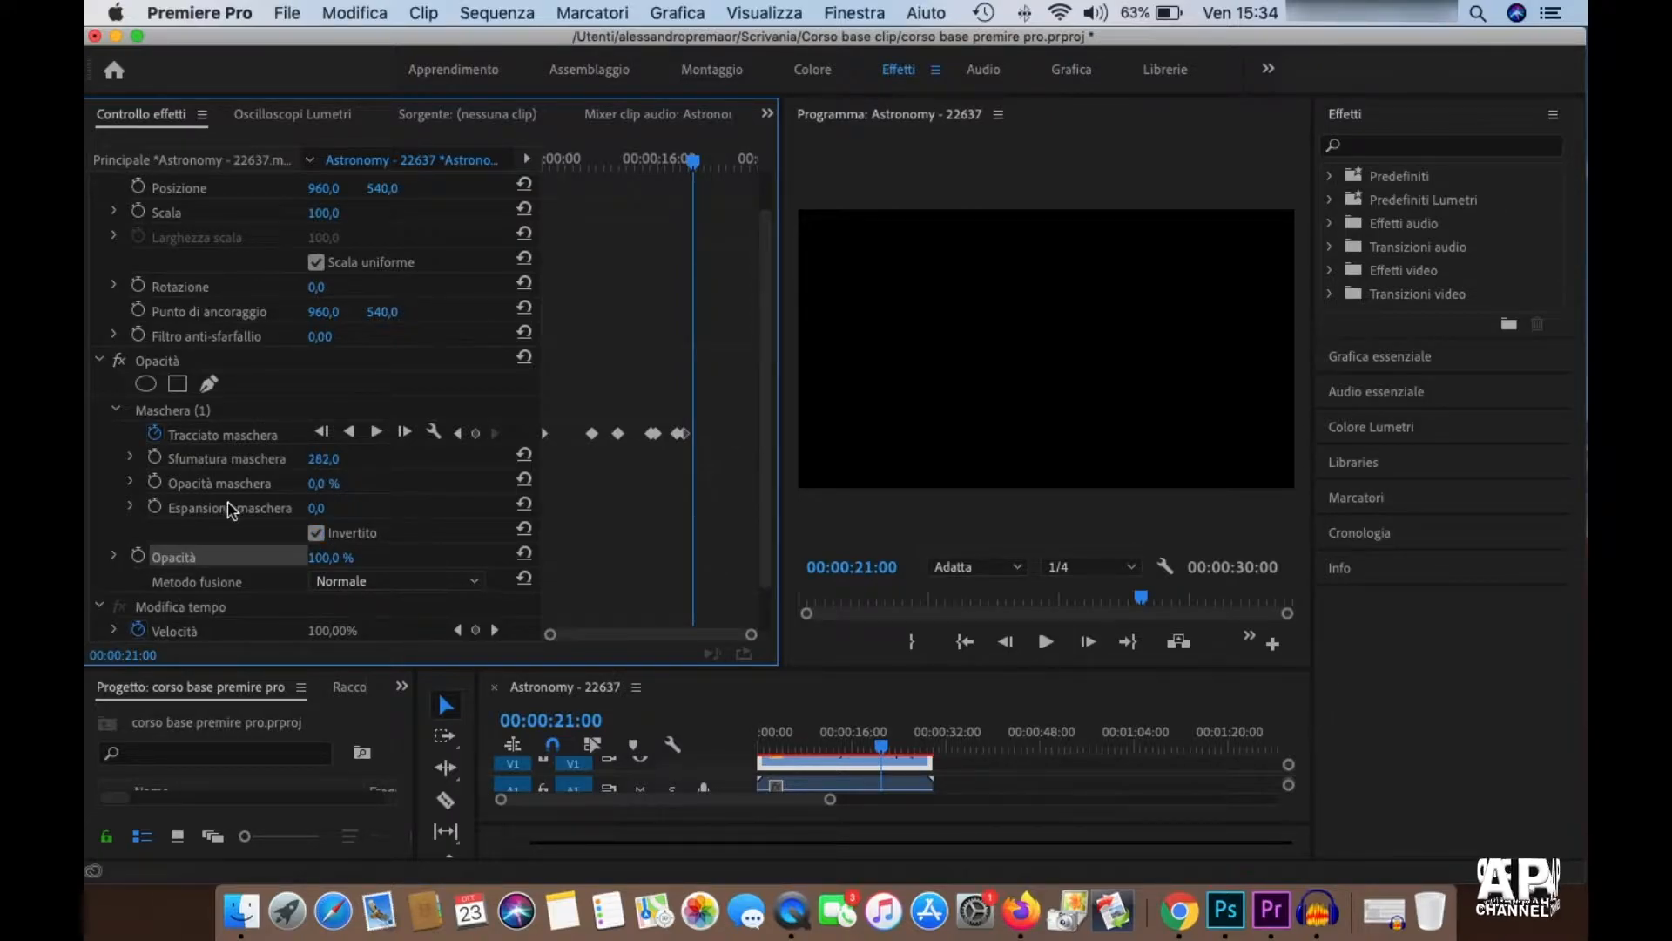
pyautogui.click(523, 479)
pyautogui.click(910, 384)
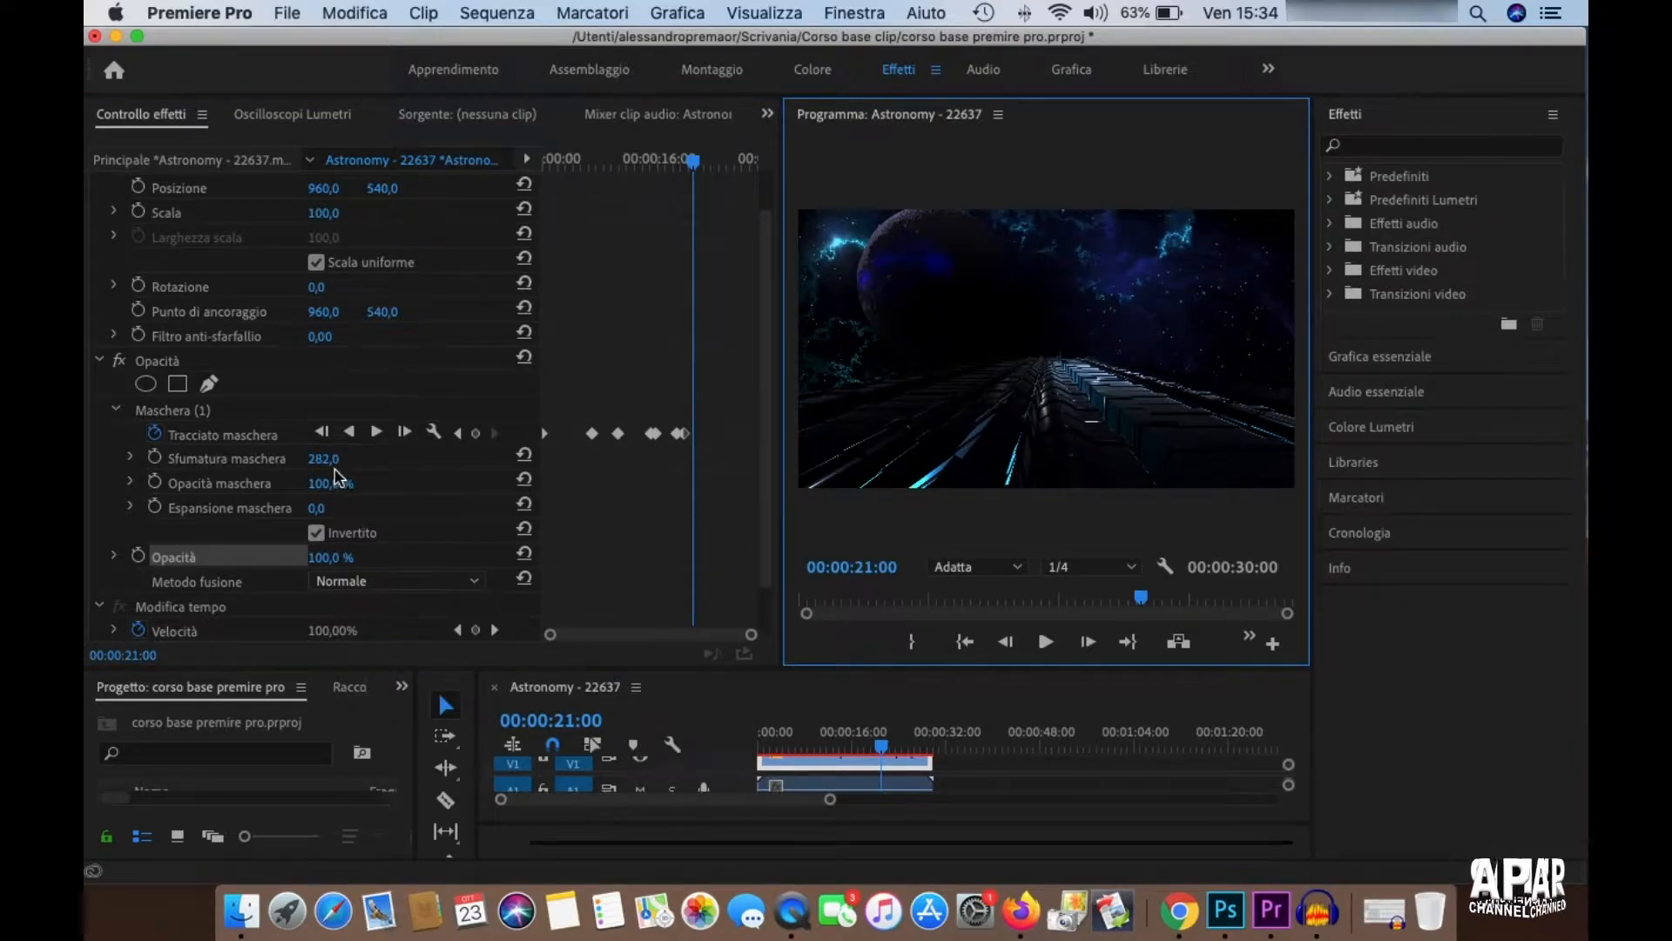
pyautogui.moveTo(334, 468); pyautogui.dragTo(274, 468)
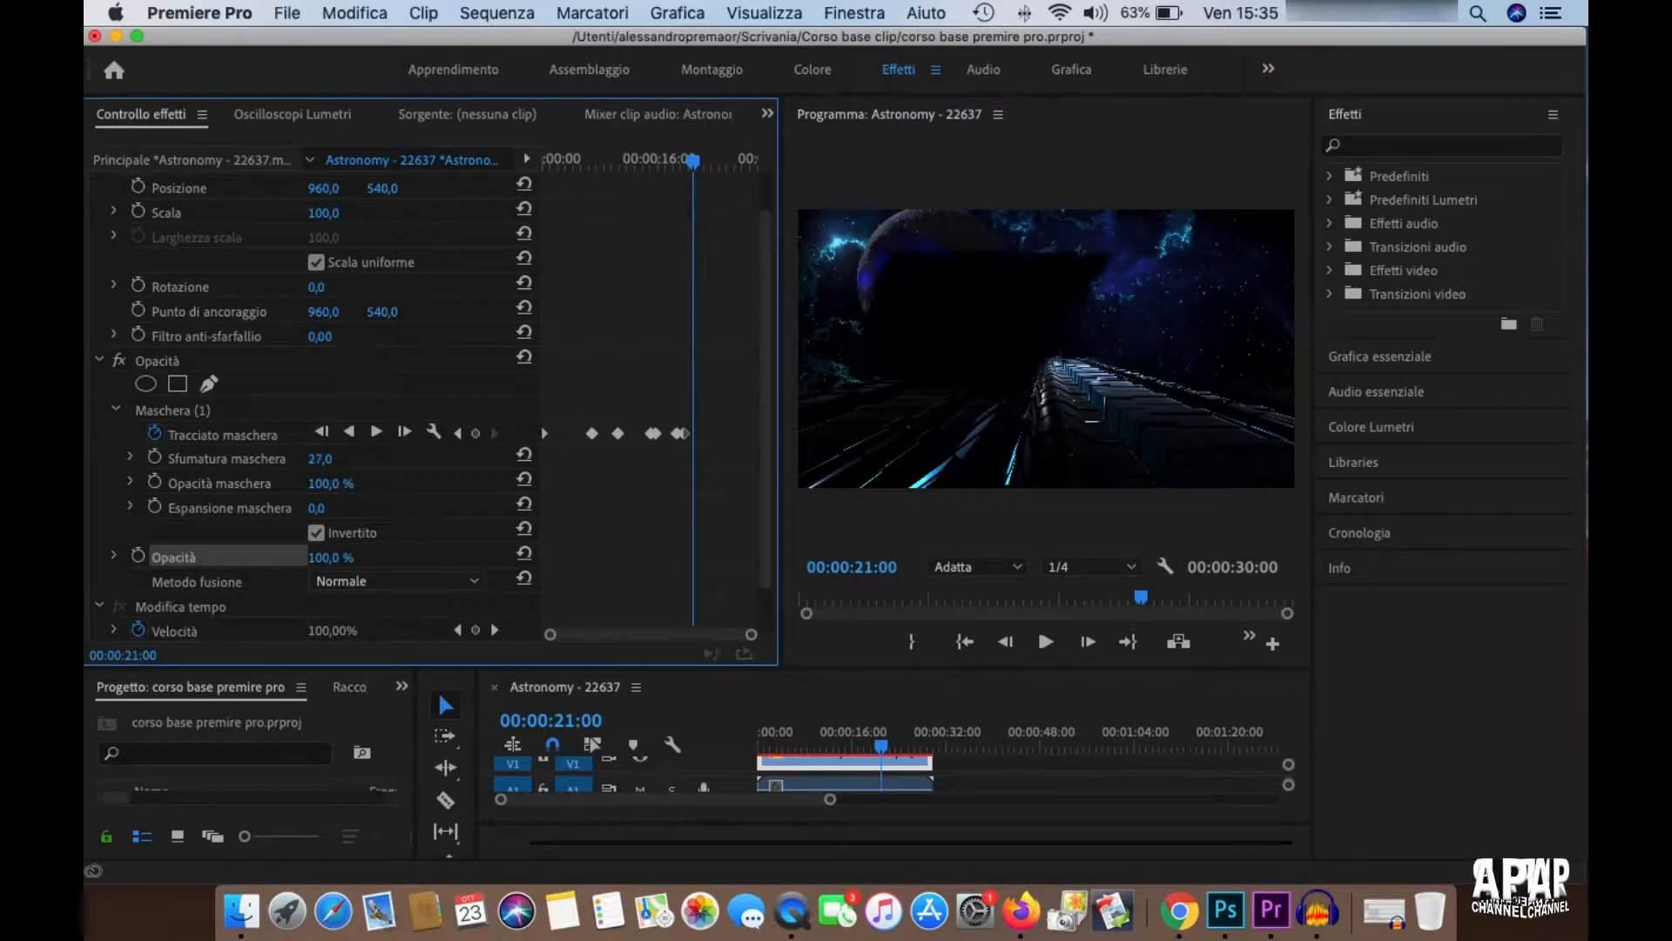
pyautogui.click(523, 455)
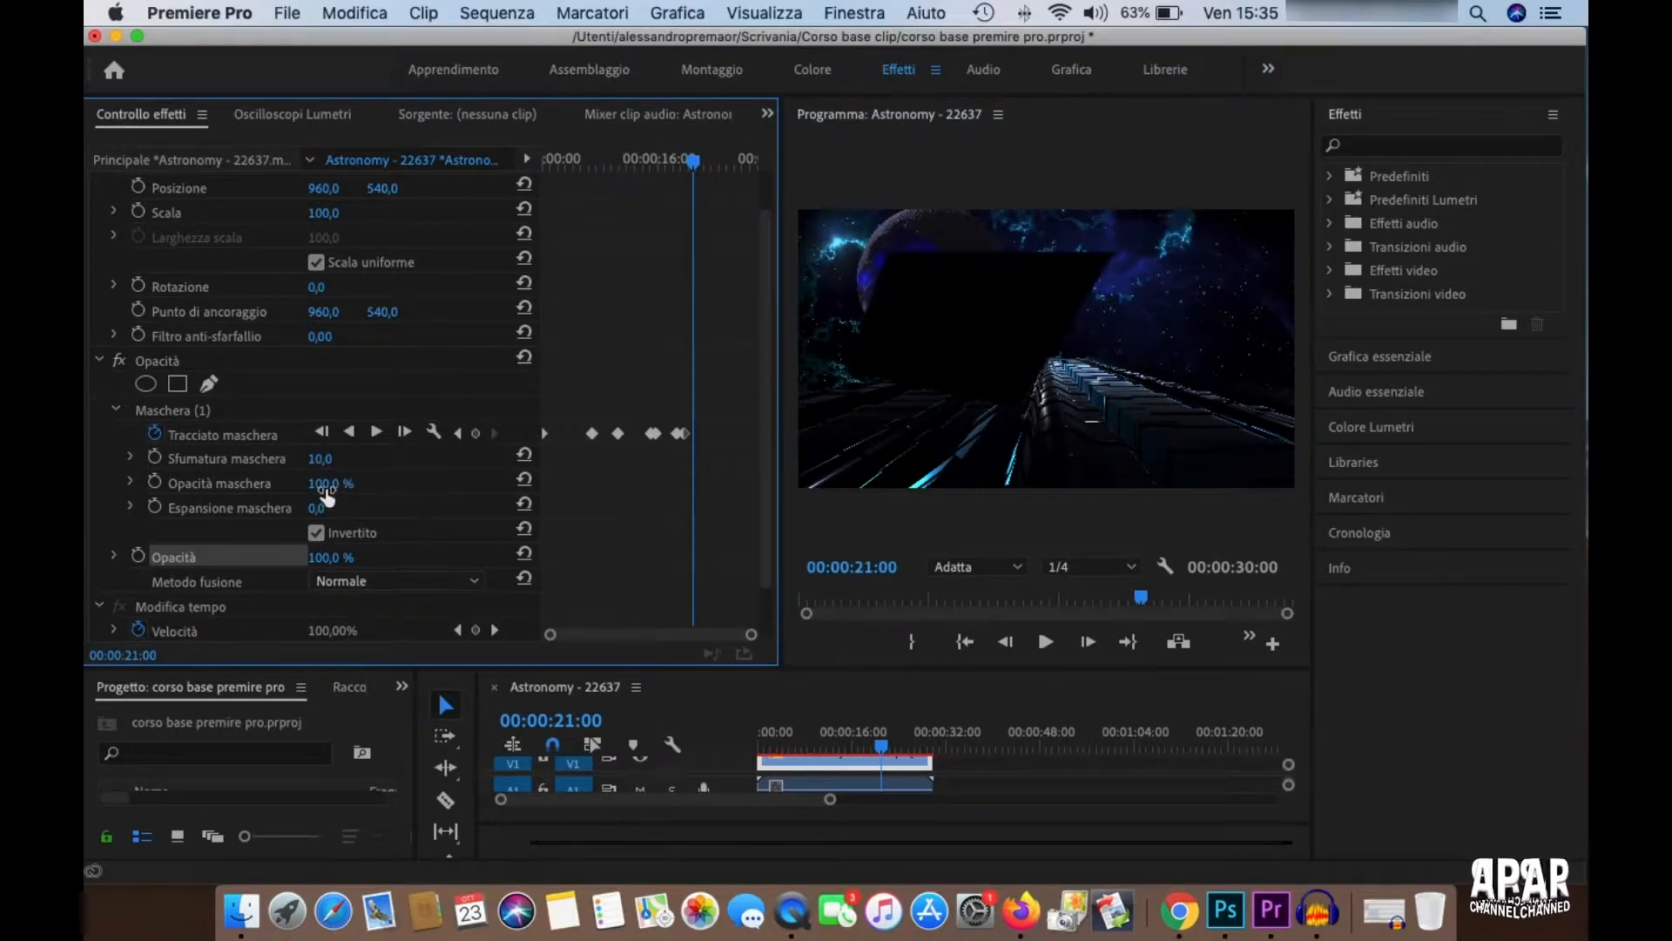
# - Try lowering the inverted mask's opacity twice, undoing each change
pyautogui.moveTo(334, 486); pyautogui.dragTo(275, 486)
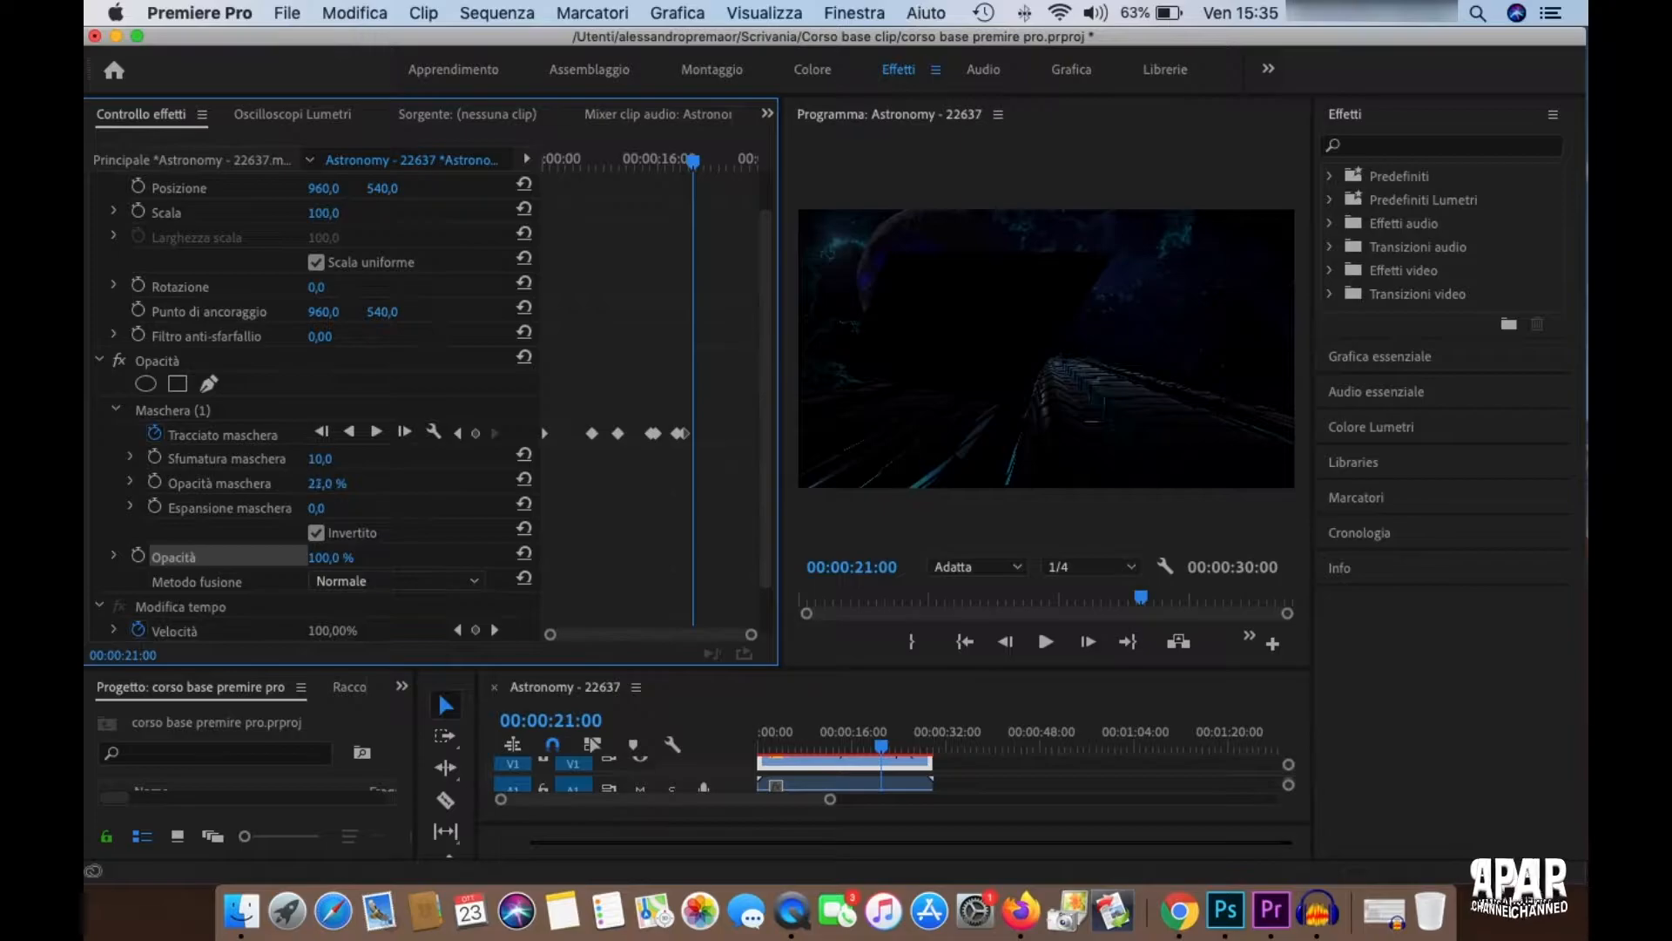
pyautogui.press('super+z')
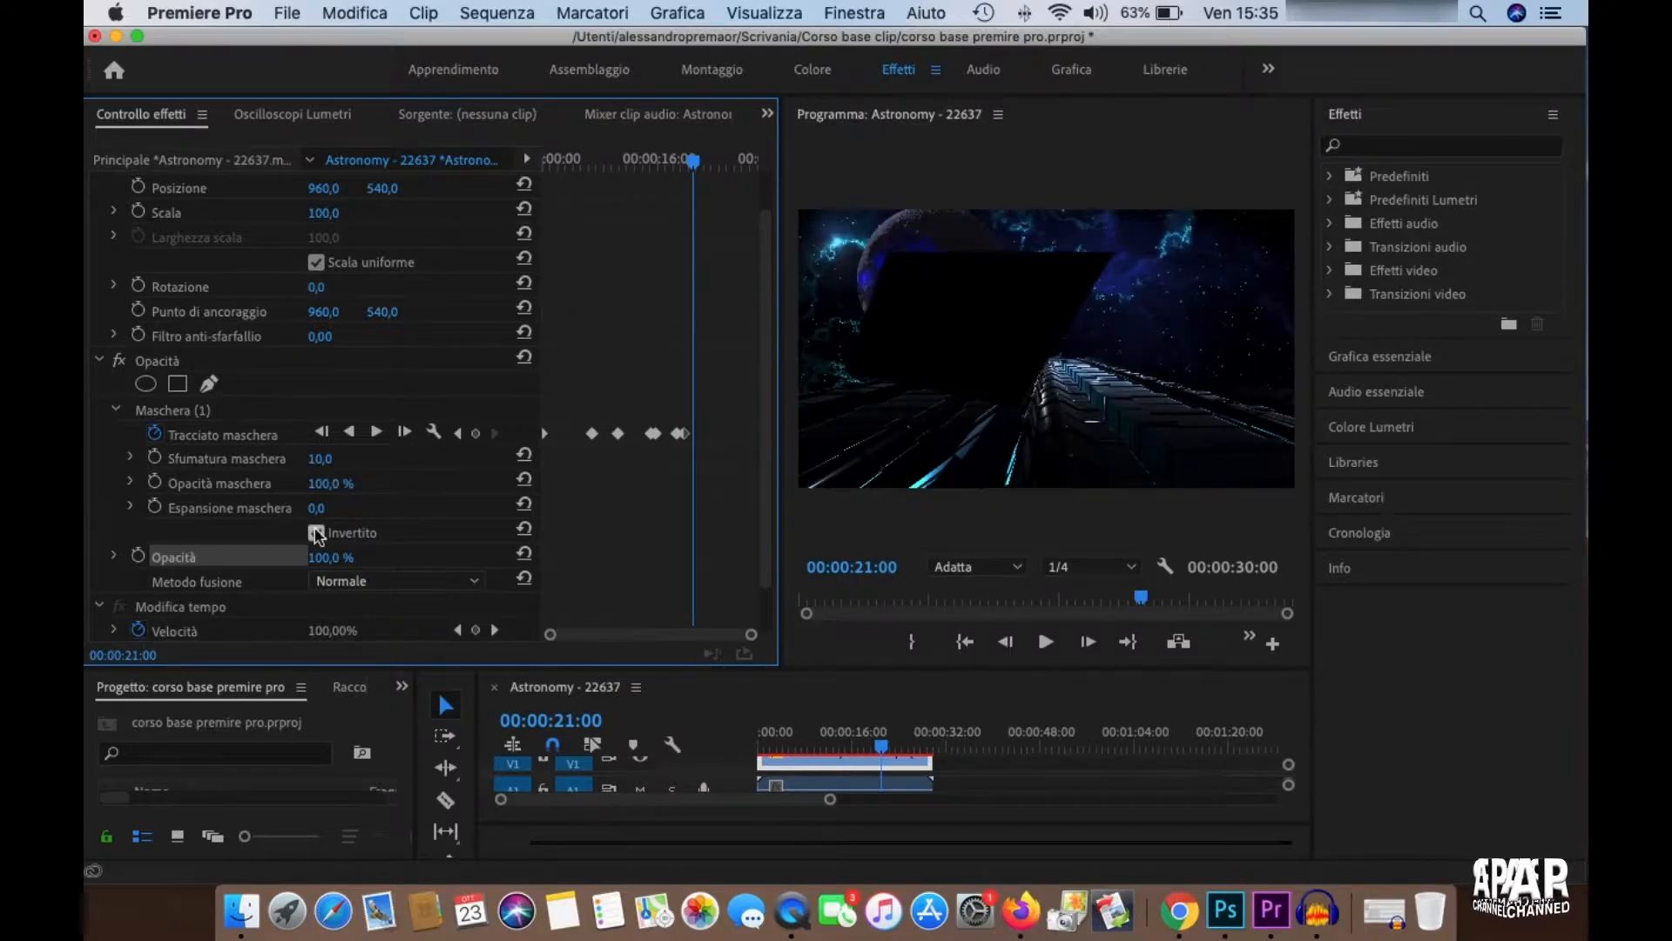
pyautogui.click(248, 484)
pyautogui.moveTo(324, 484); pyautogui.dragTo(290, 484)
pyautogui.press('super+z')
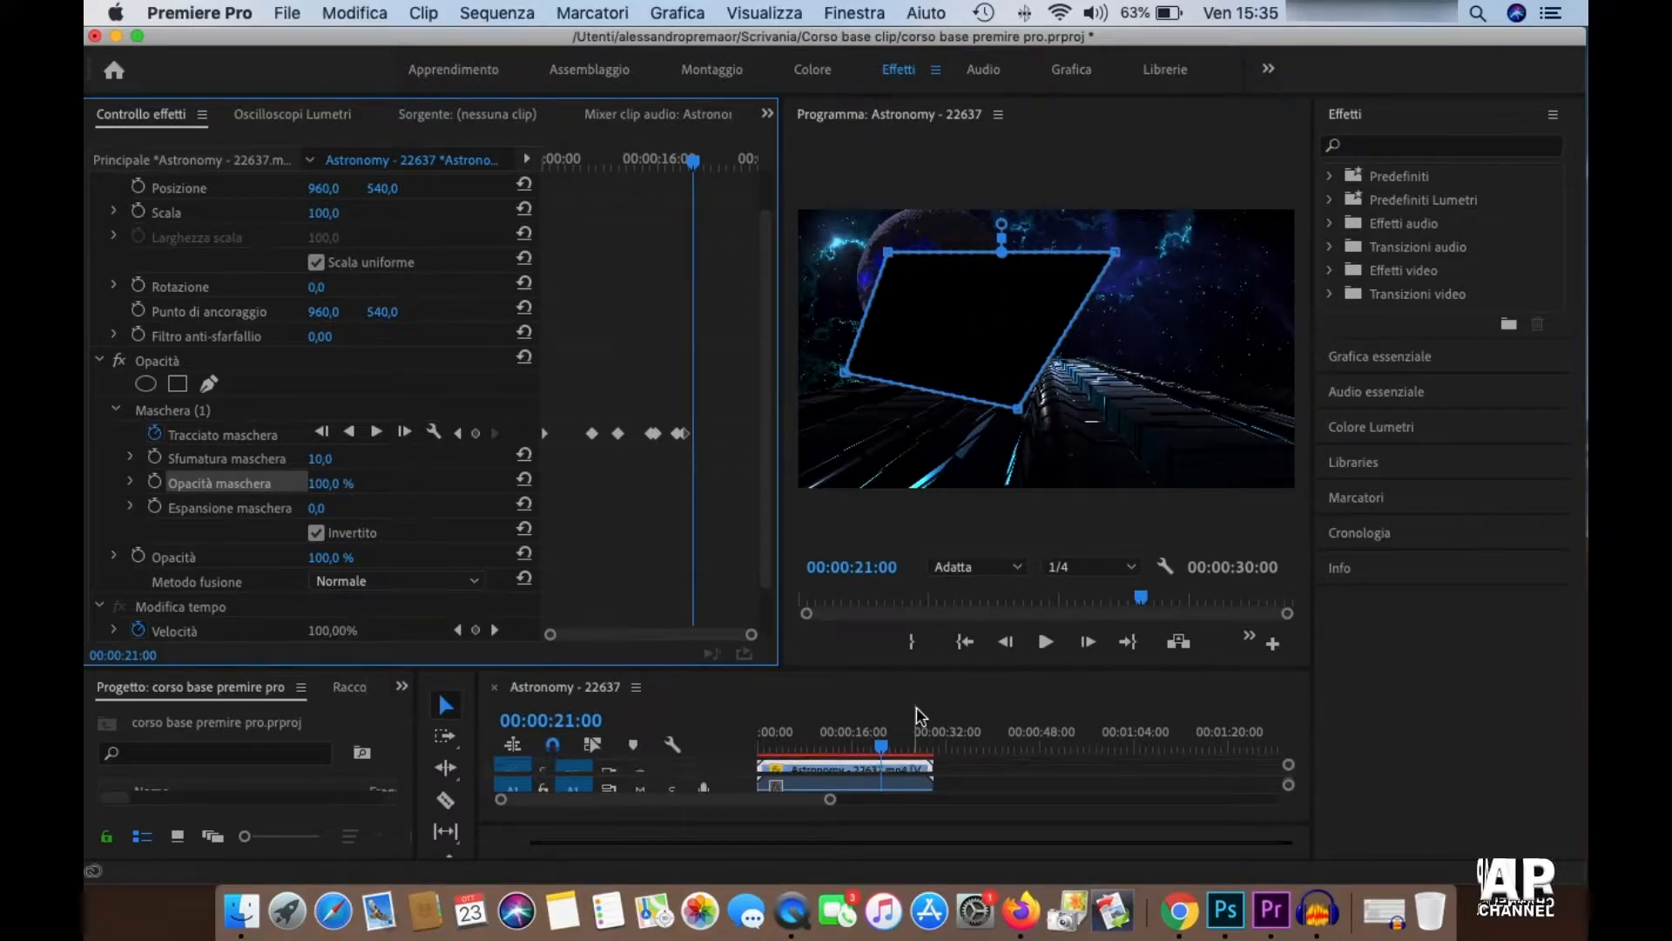
# - Enlarge the timeline area and stack the Astronomy clip on V2 above the Flower - 31953.mp4 clip on V1
pyautogui.moveTo(1015, 670); pyautogui.dragTo(366, 529)
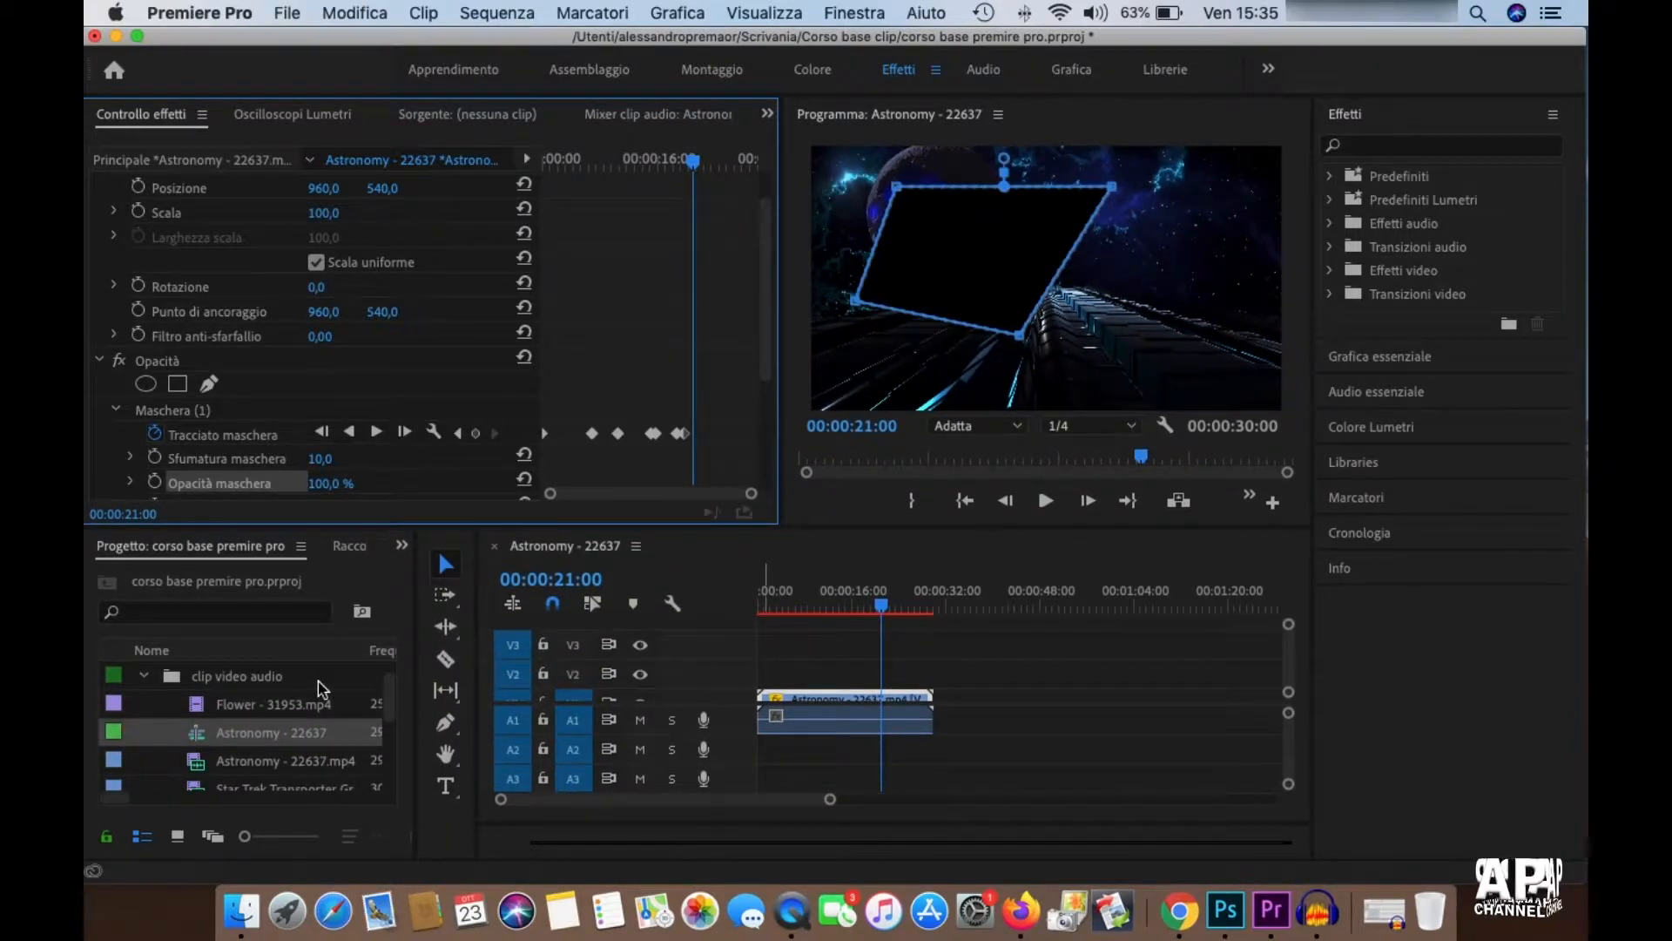
pyautogui.moveTo(270, 704); pyautogui.dragTo(797, 697)
pyautogui.moveTo(837, 642); pyautogui.dragTo(843, 662)
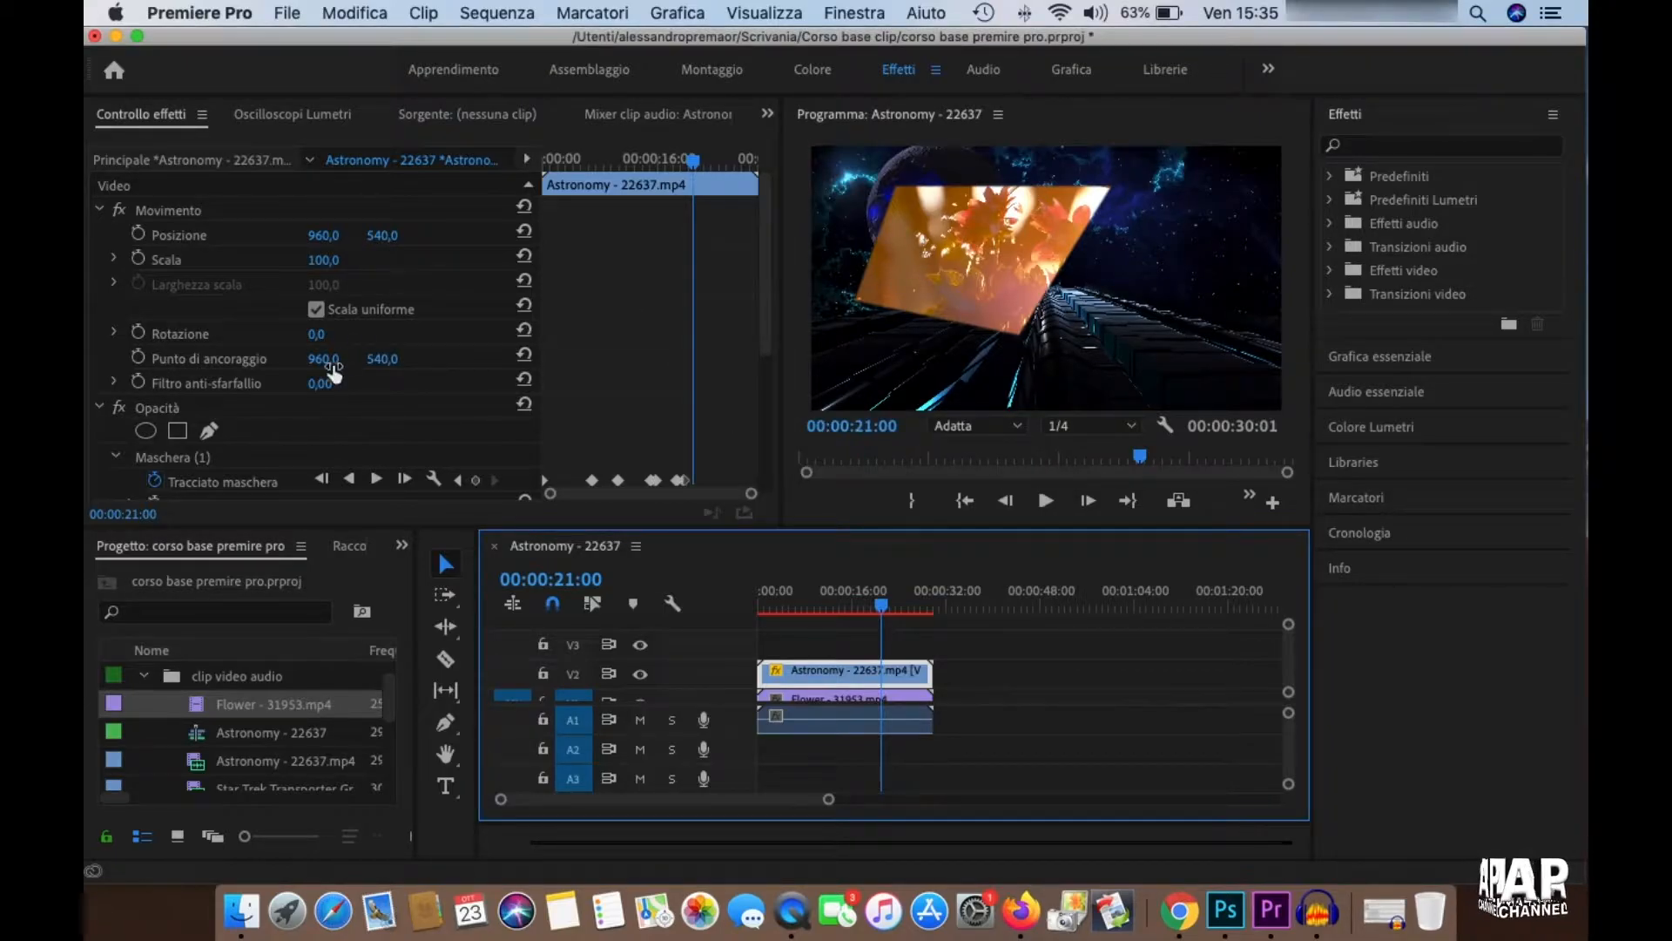
# - Remove all mask path keyframes and delete the polygon mask from the Astronomy clip
pyautogui.scroll(-3, 267, 374)
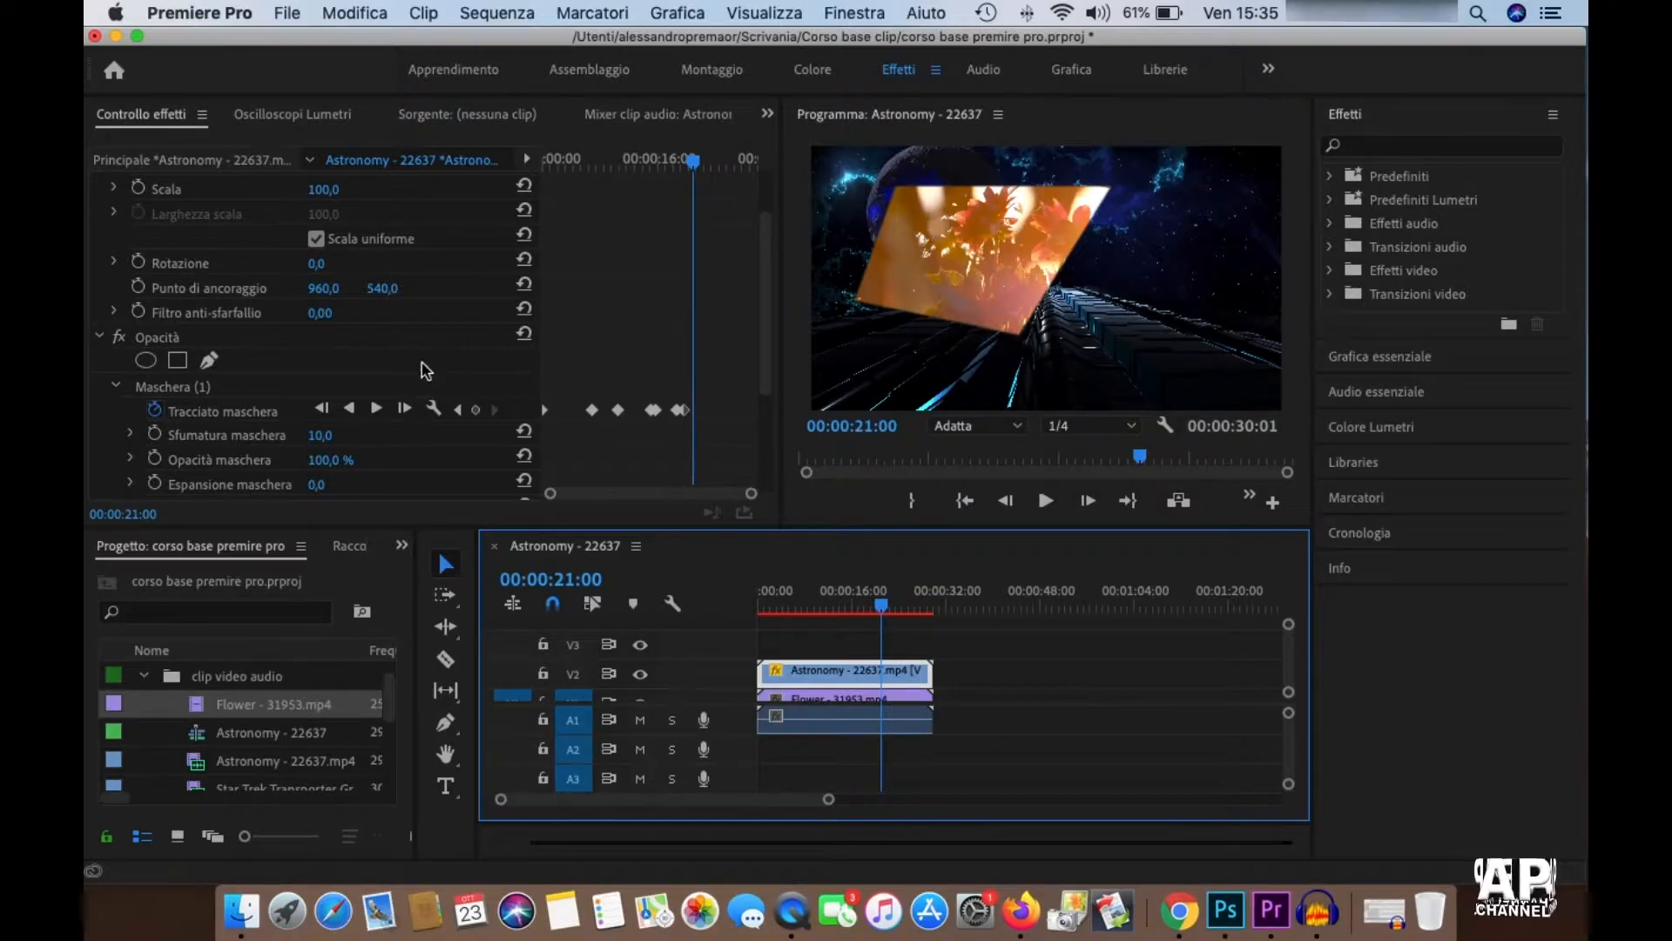
pyautogui.scroll(-3, 389, 378)
pyautogui.scroll(-1, 369, 433)
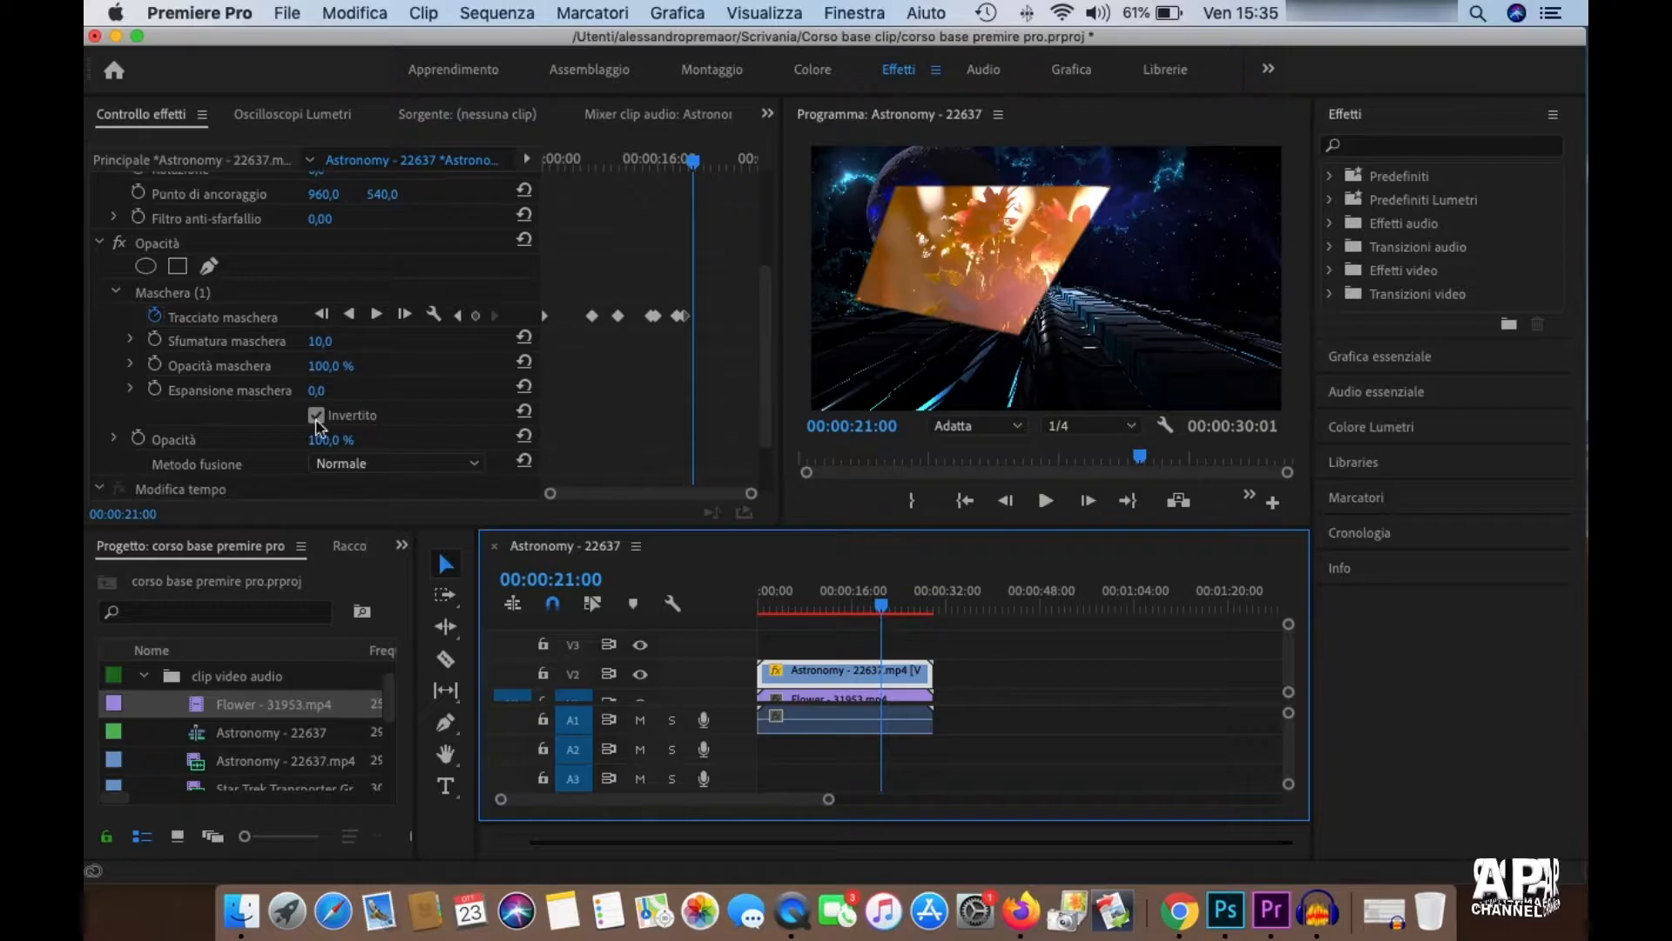
pyautogui.click(154, 317)
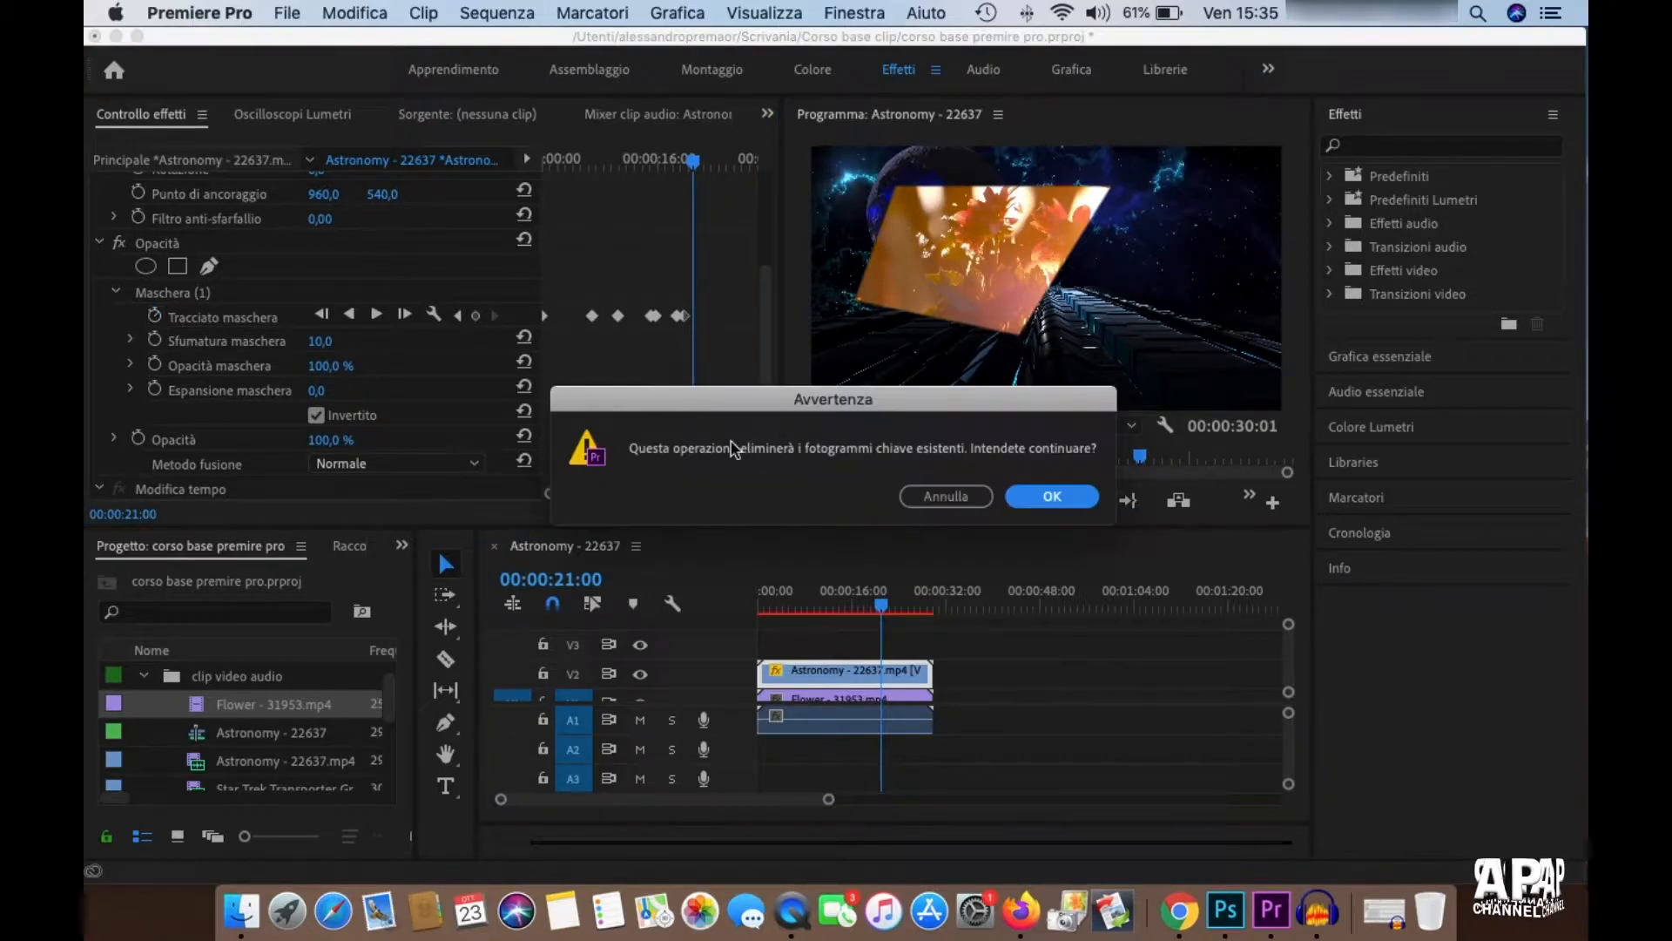
pyautogui.click(1073, 502)
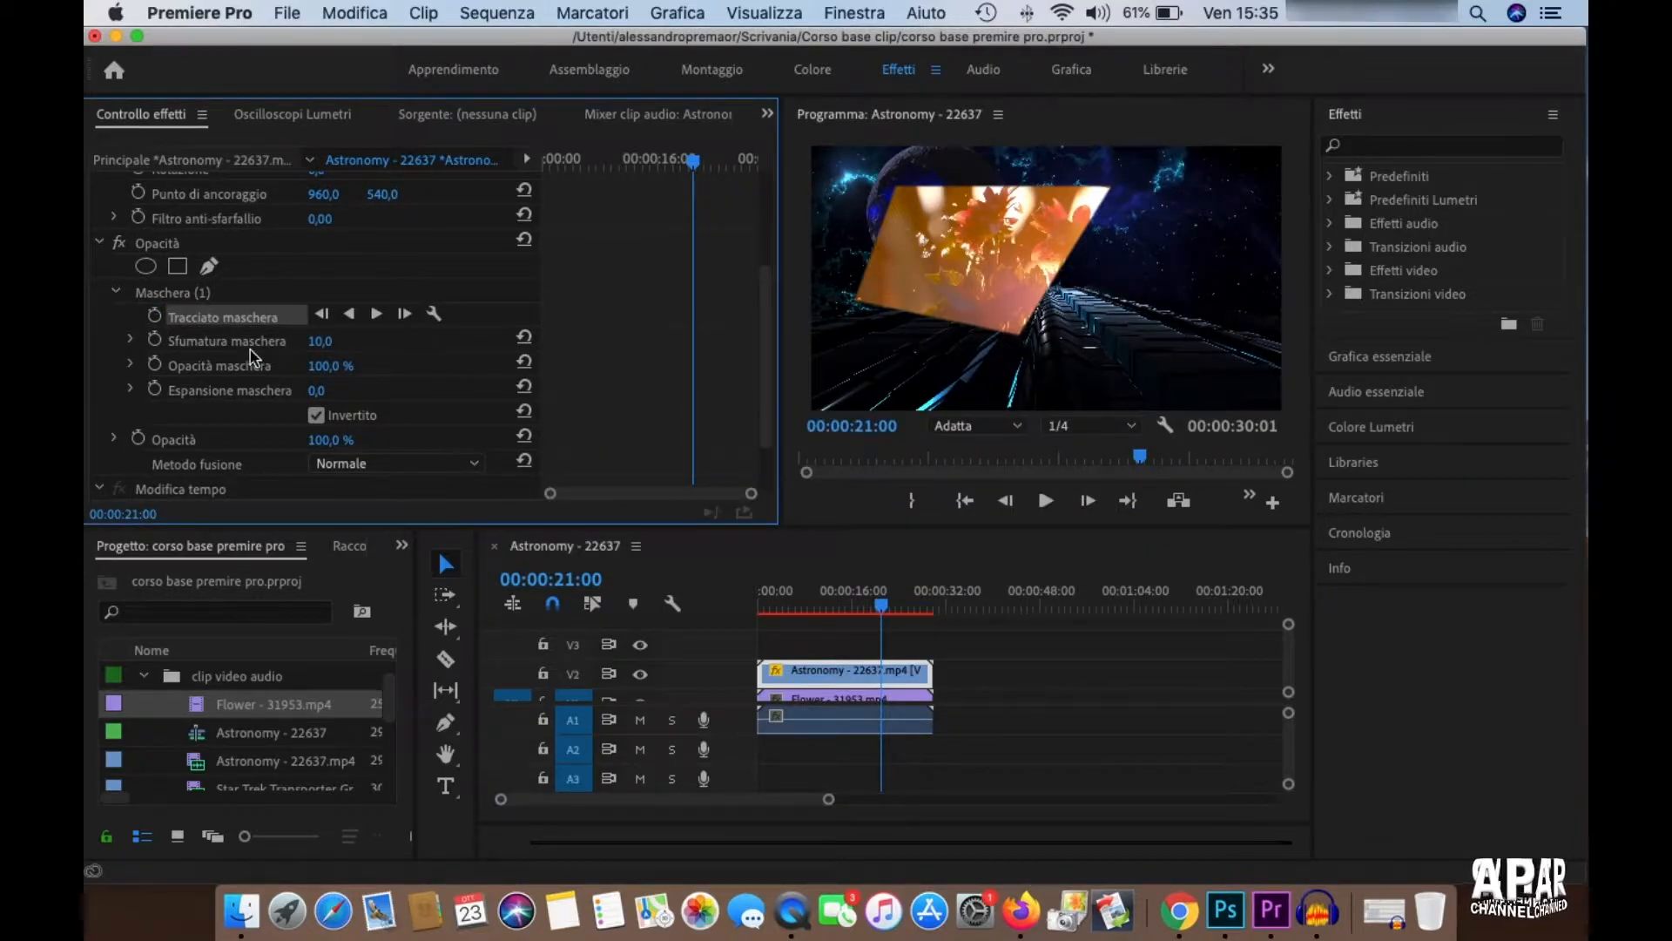
pyautogui.click(154, 294)
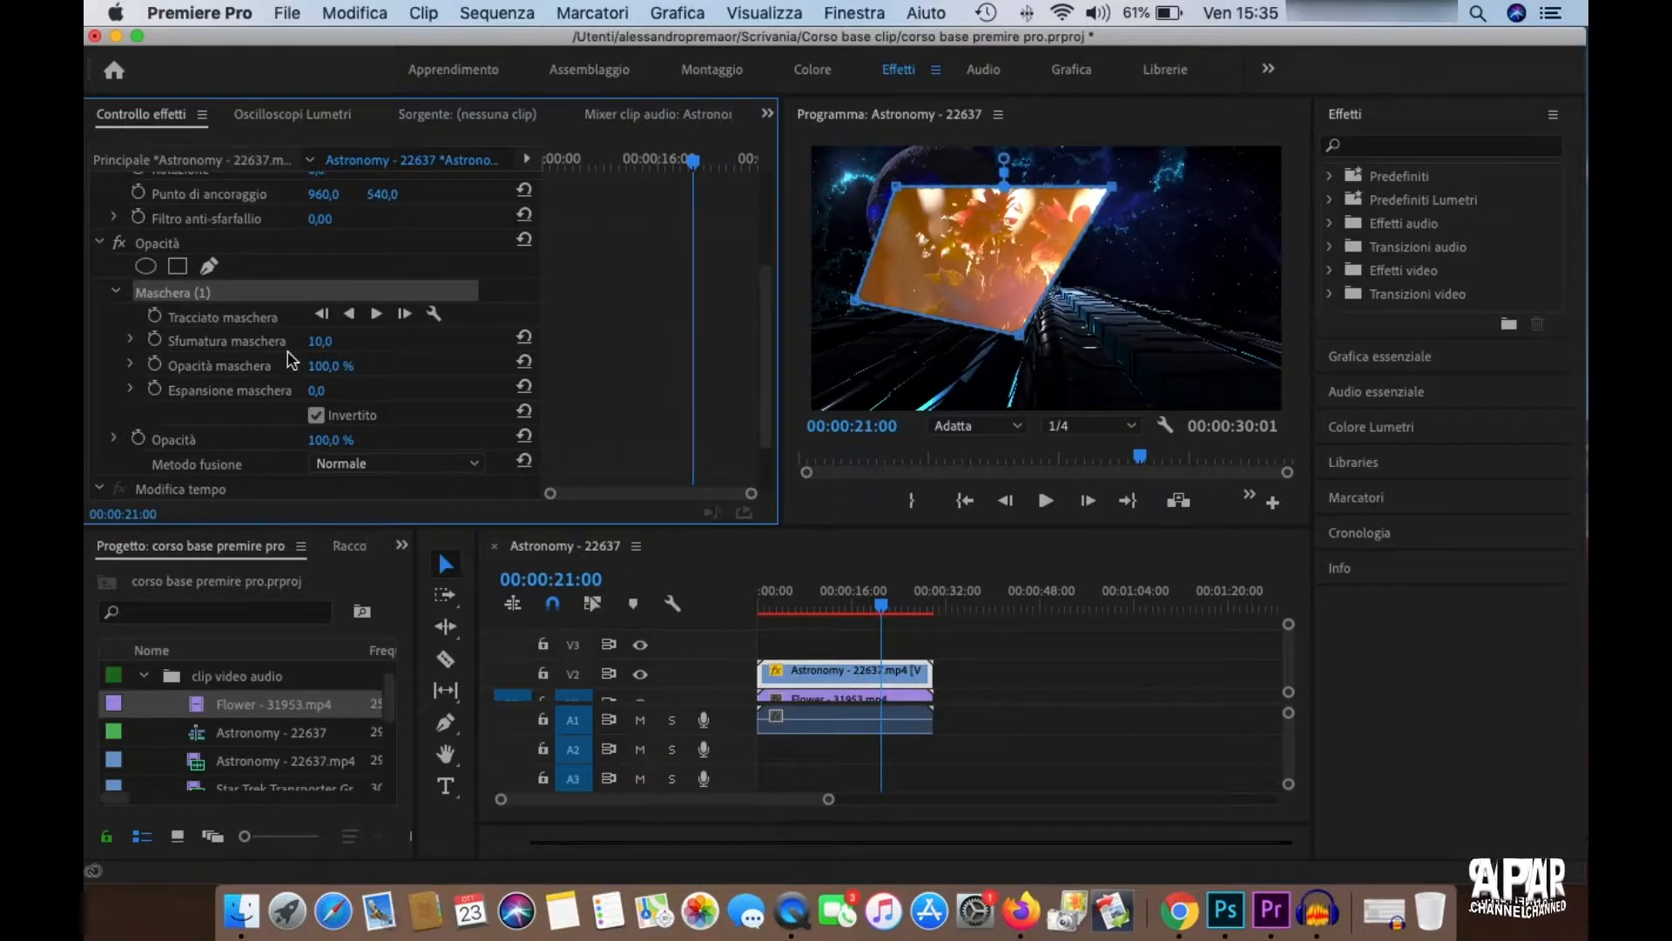
pyautogui.press('Delete')
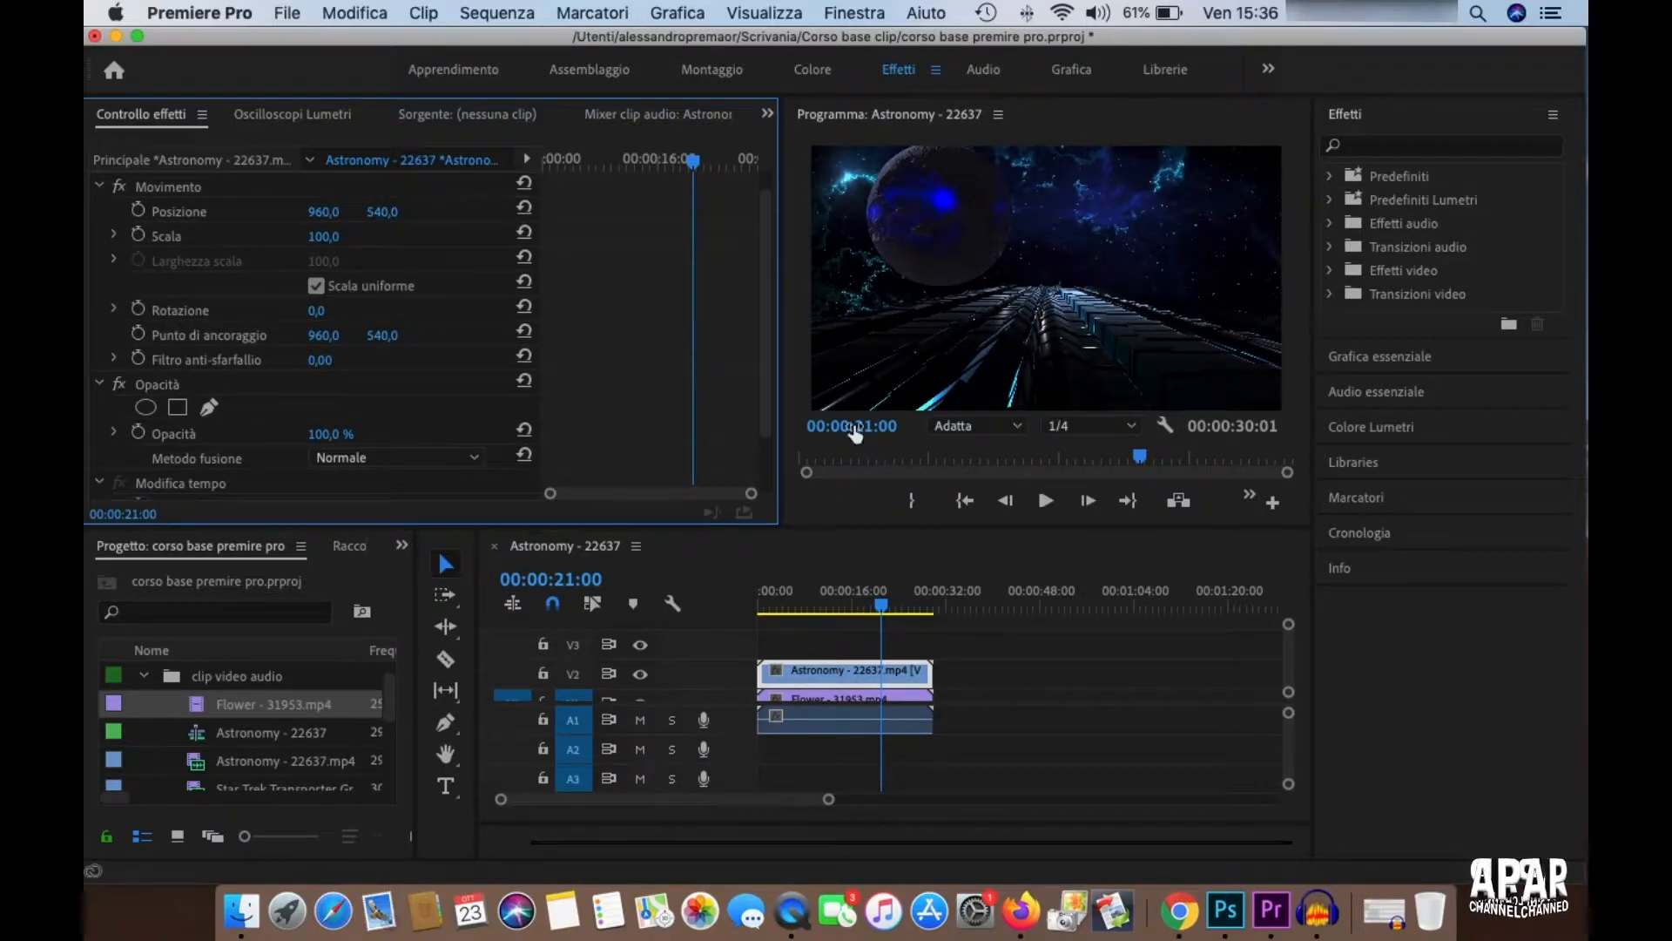
# - Add an inverted elliptical opacity mask to the Astronomy clip, positioned slightly below the frame's centre
pyautogui.scroll(-2, 549, 353)
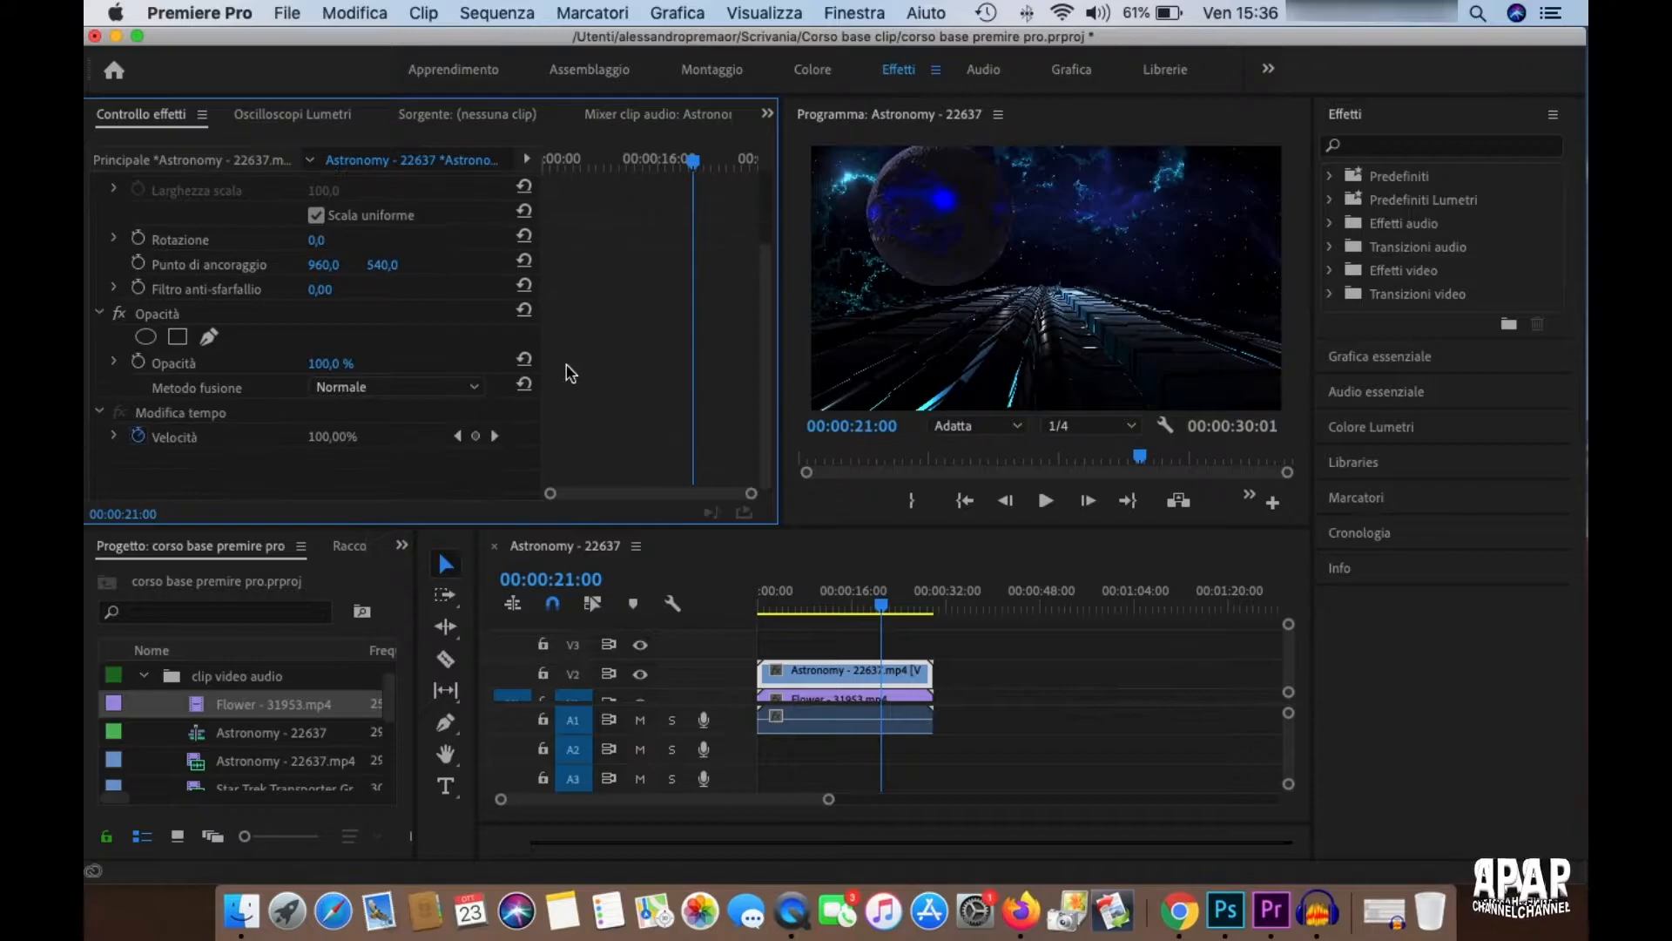
pyautogui.scroll(-1, 871, 670)
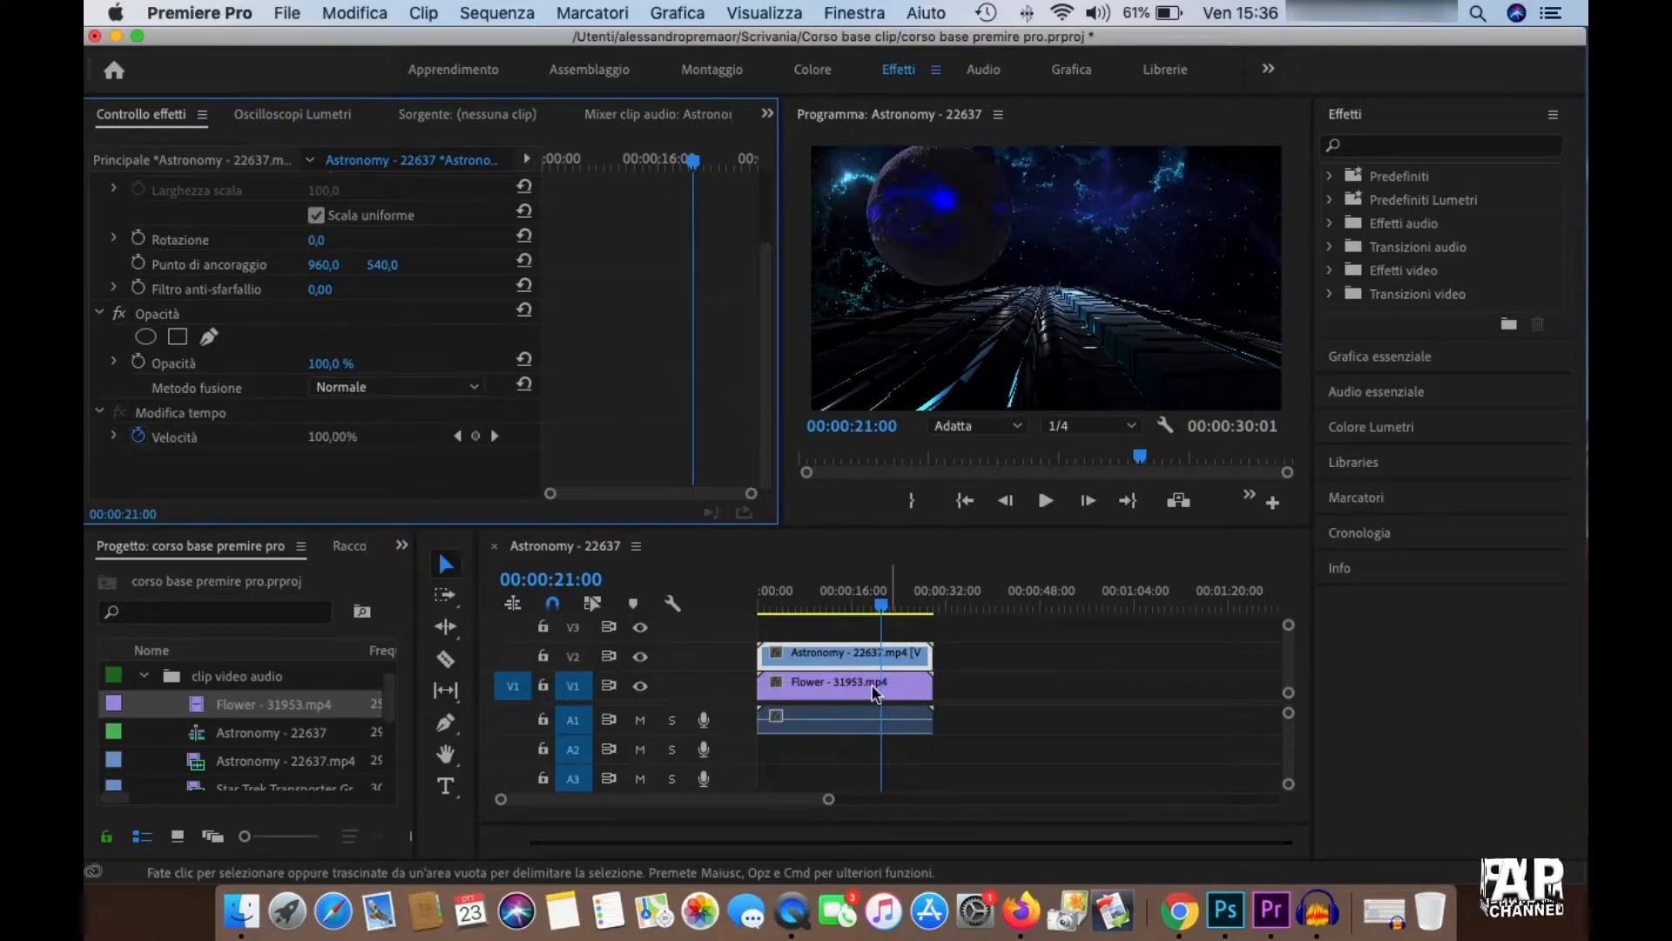
pyautogui.click(145, 338)
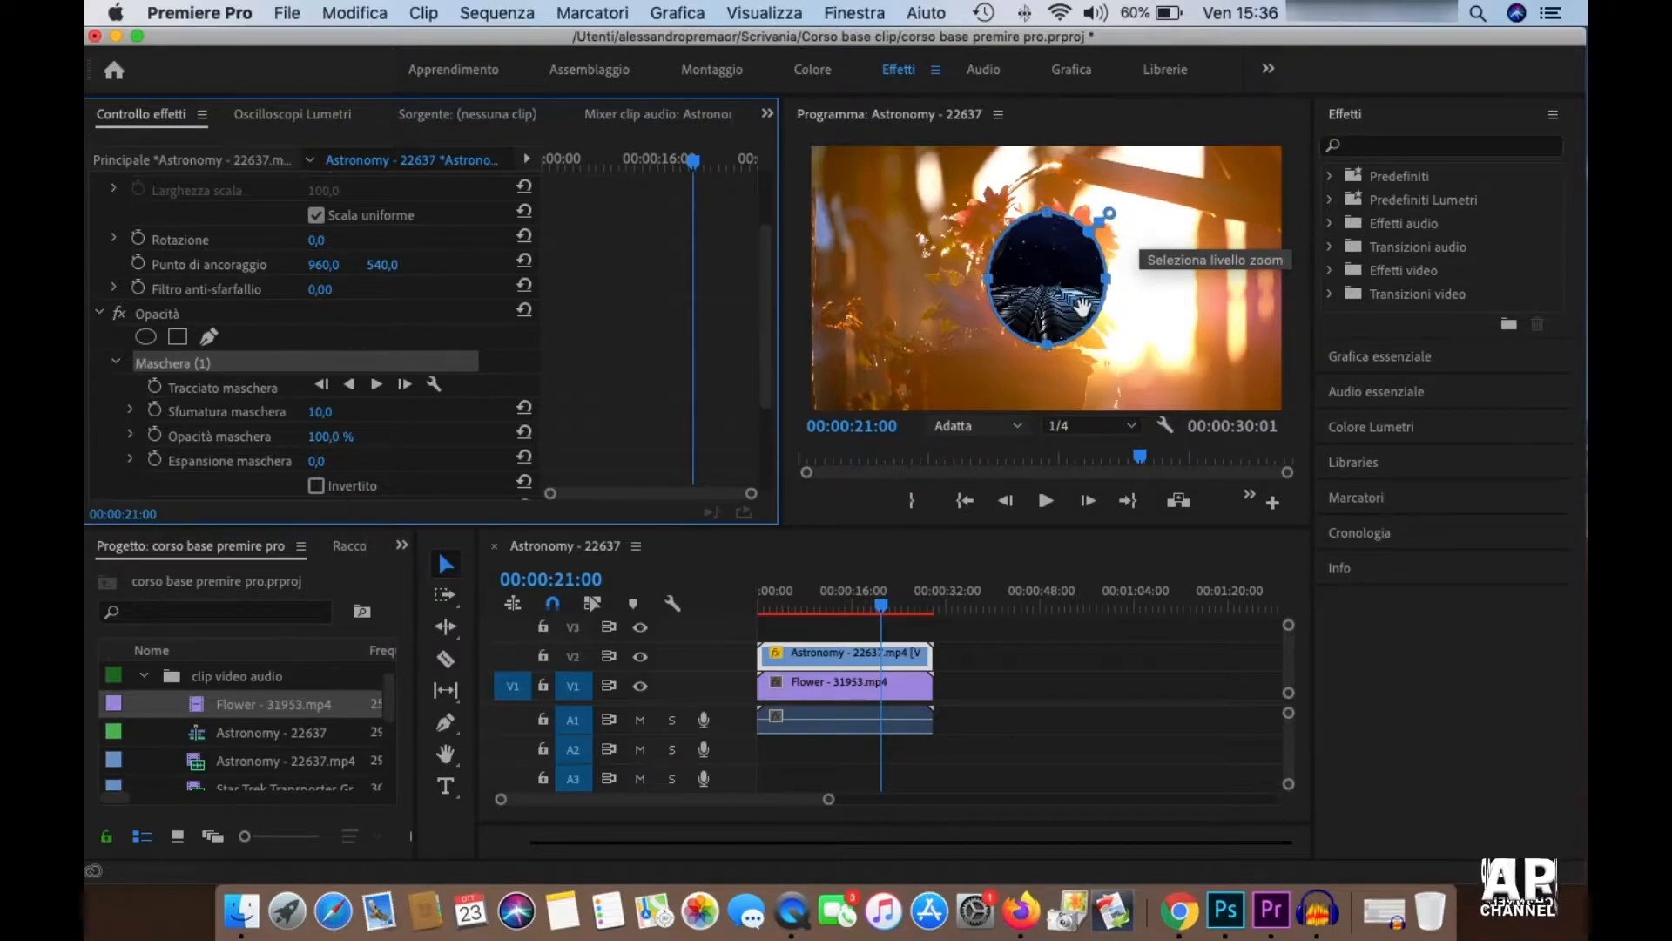
pyautogui.scroll(-1, 326, 437)
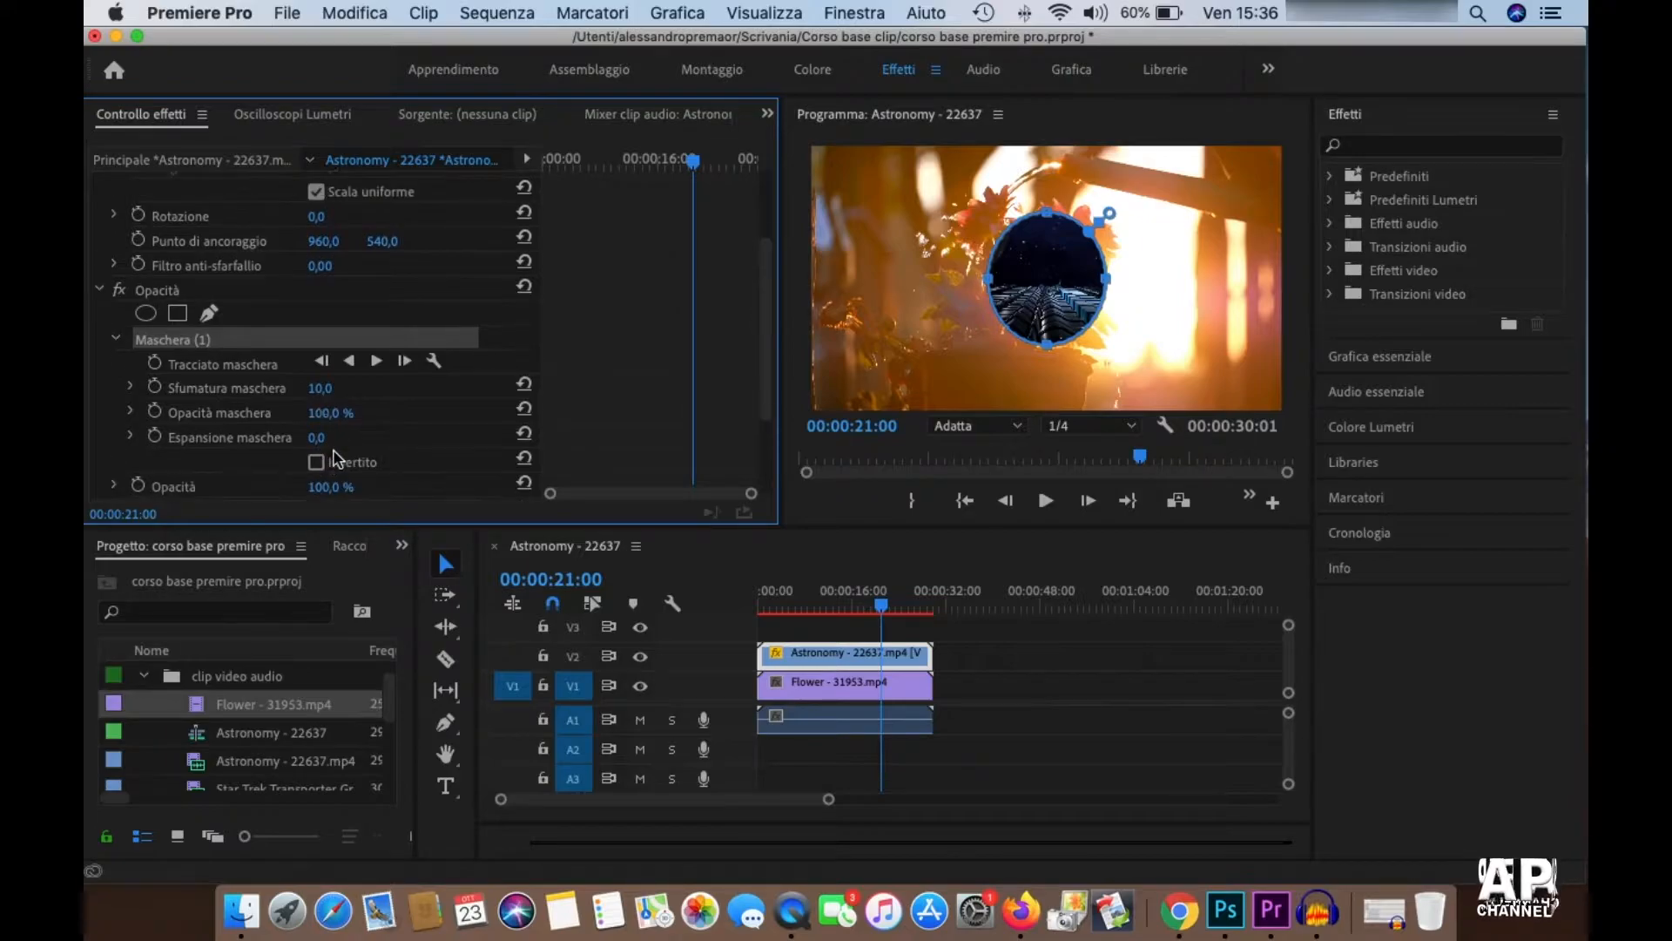
pyautogui.click(1004, 283)
pyautogui.moveTo(1004, 284); pyautogui.dragTo(1004, 293)
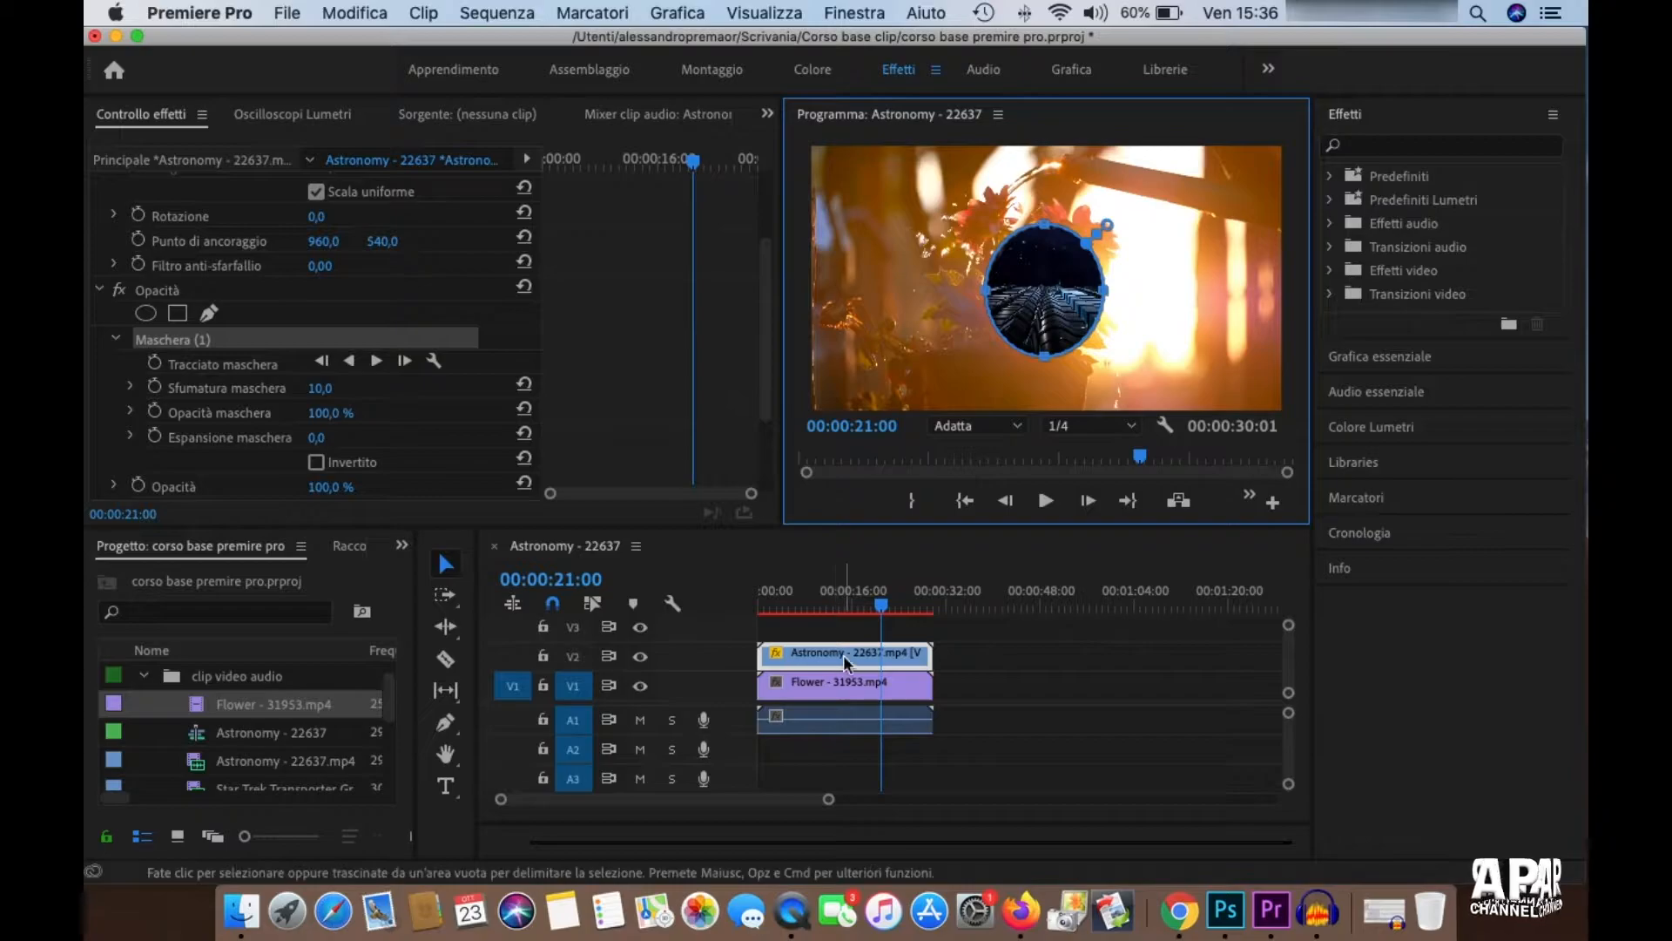
pyautogui.click(316, 462)
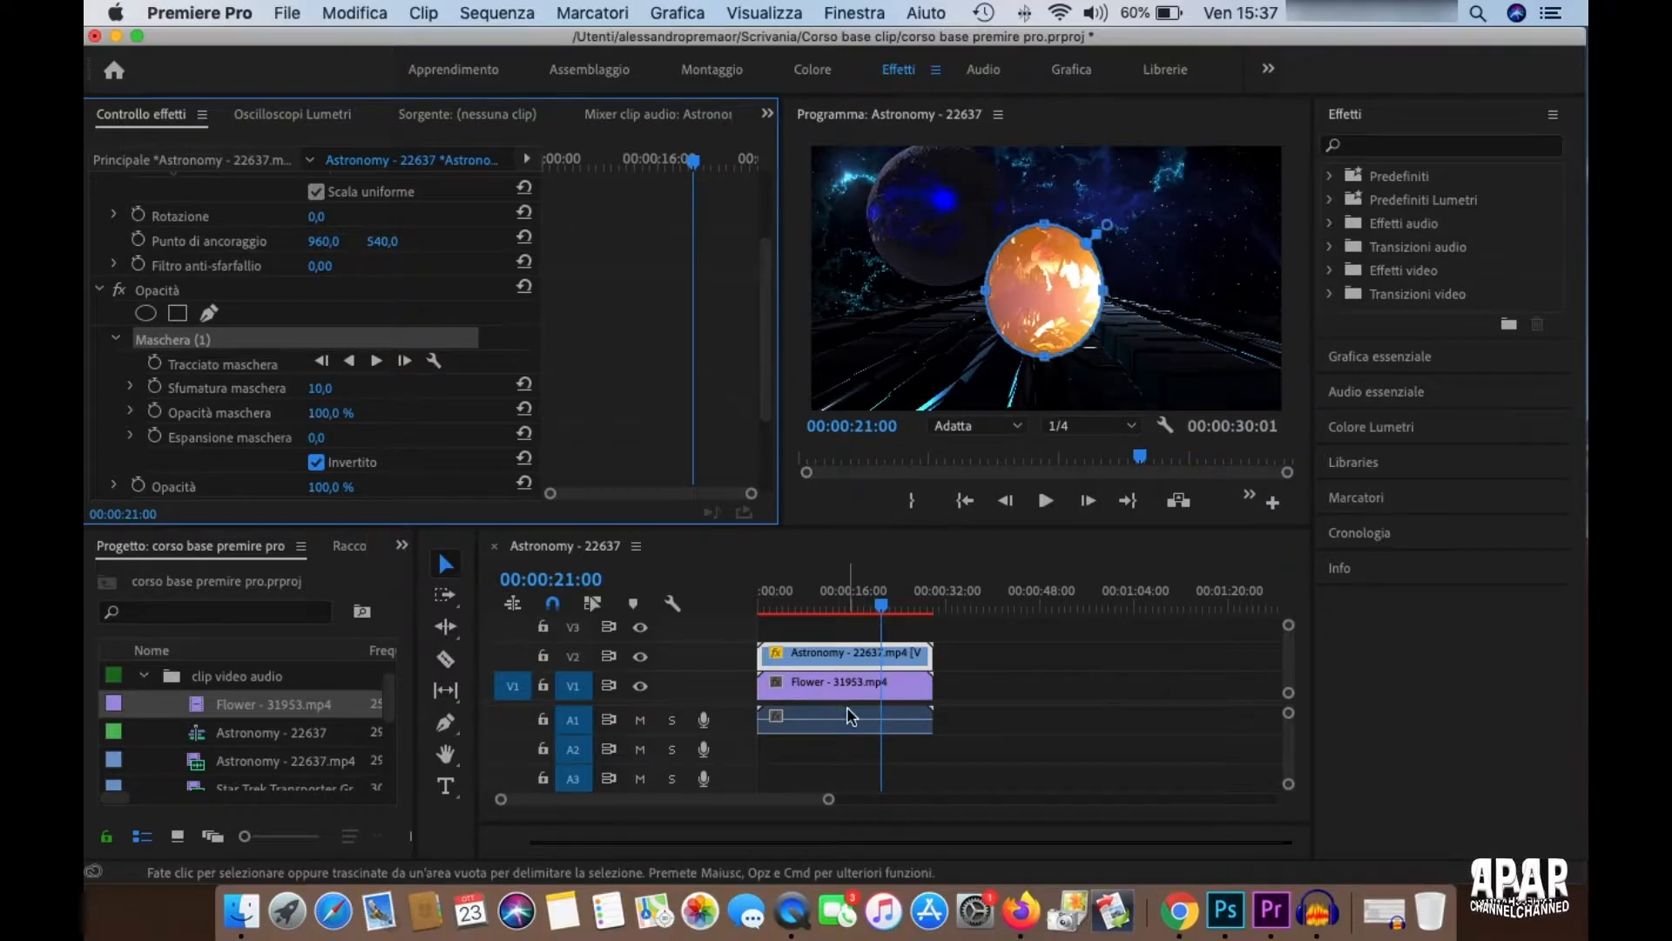
# - Select the Astronomy and Flower video clips together and move them up one track, to V3 and V2
pyautogui.moveTo(962, 695); pyautogui.dragTo(843, 629)
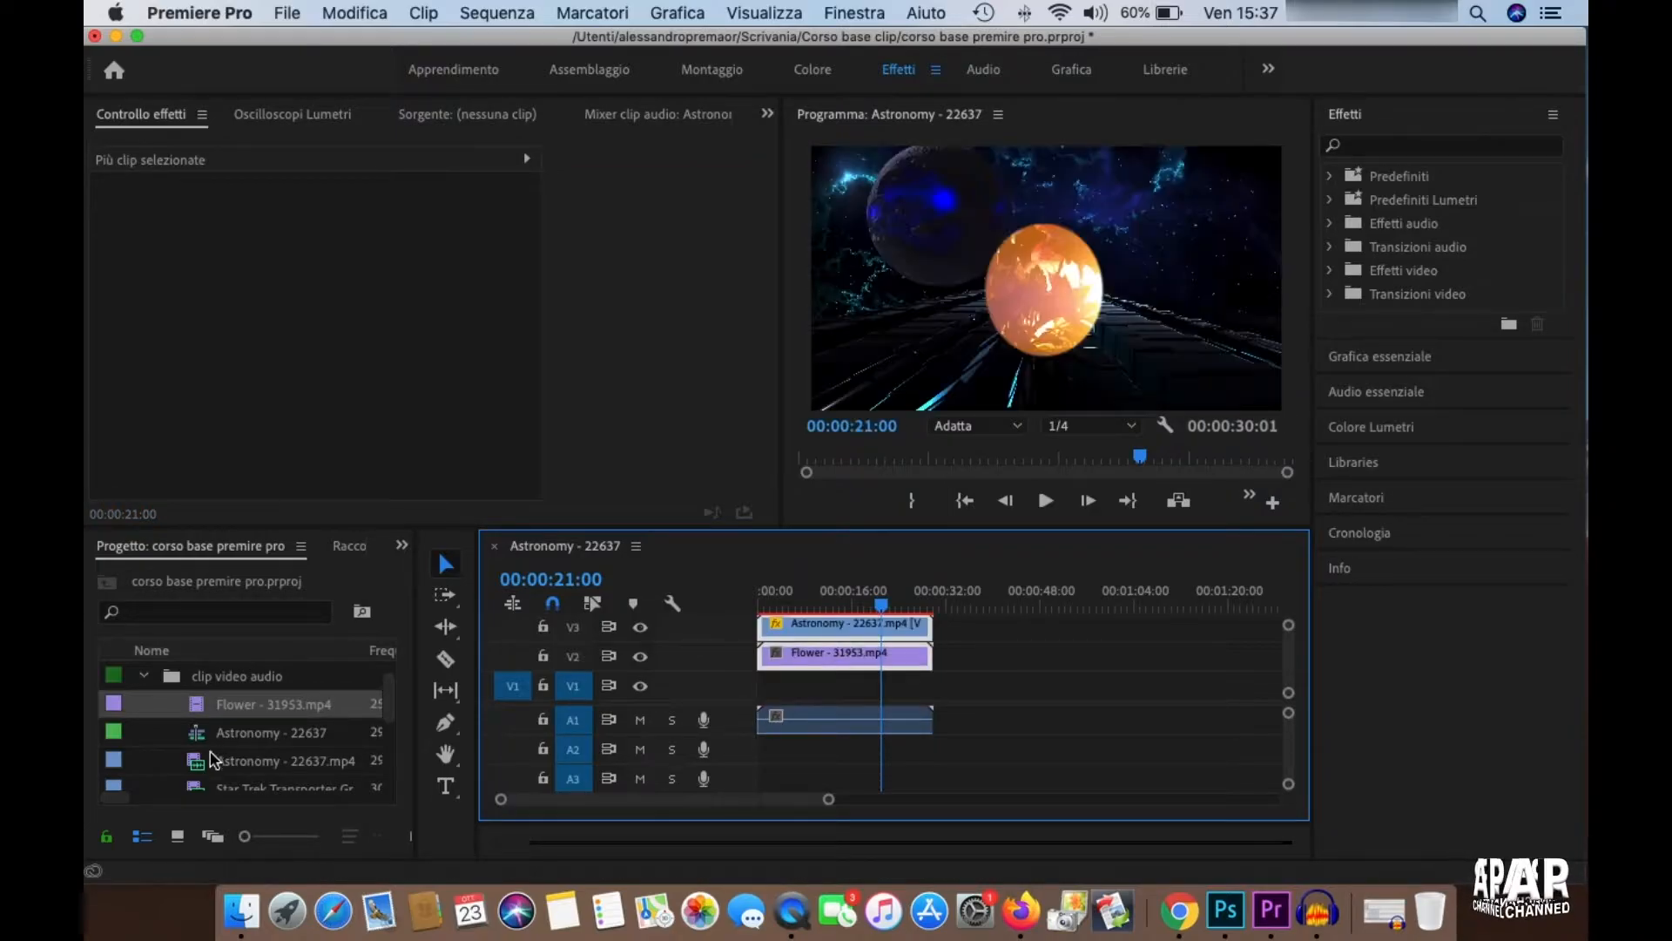
# - Place the Sunrise - 35254 (1).mp4 clip at the sequence start on V1 and delete the audio clips on A1
pyautogui.scroll(-1, 206, 784)
pyautogui.scroll(-2, 200, 784)
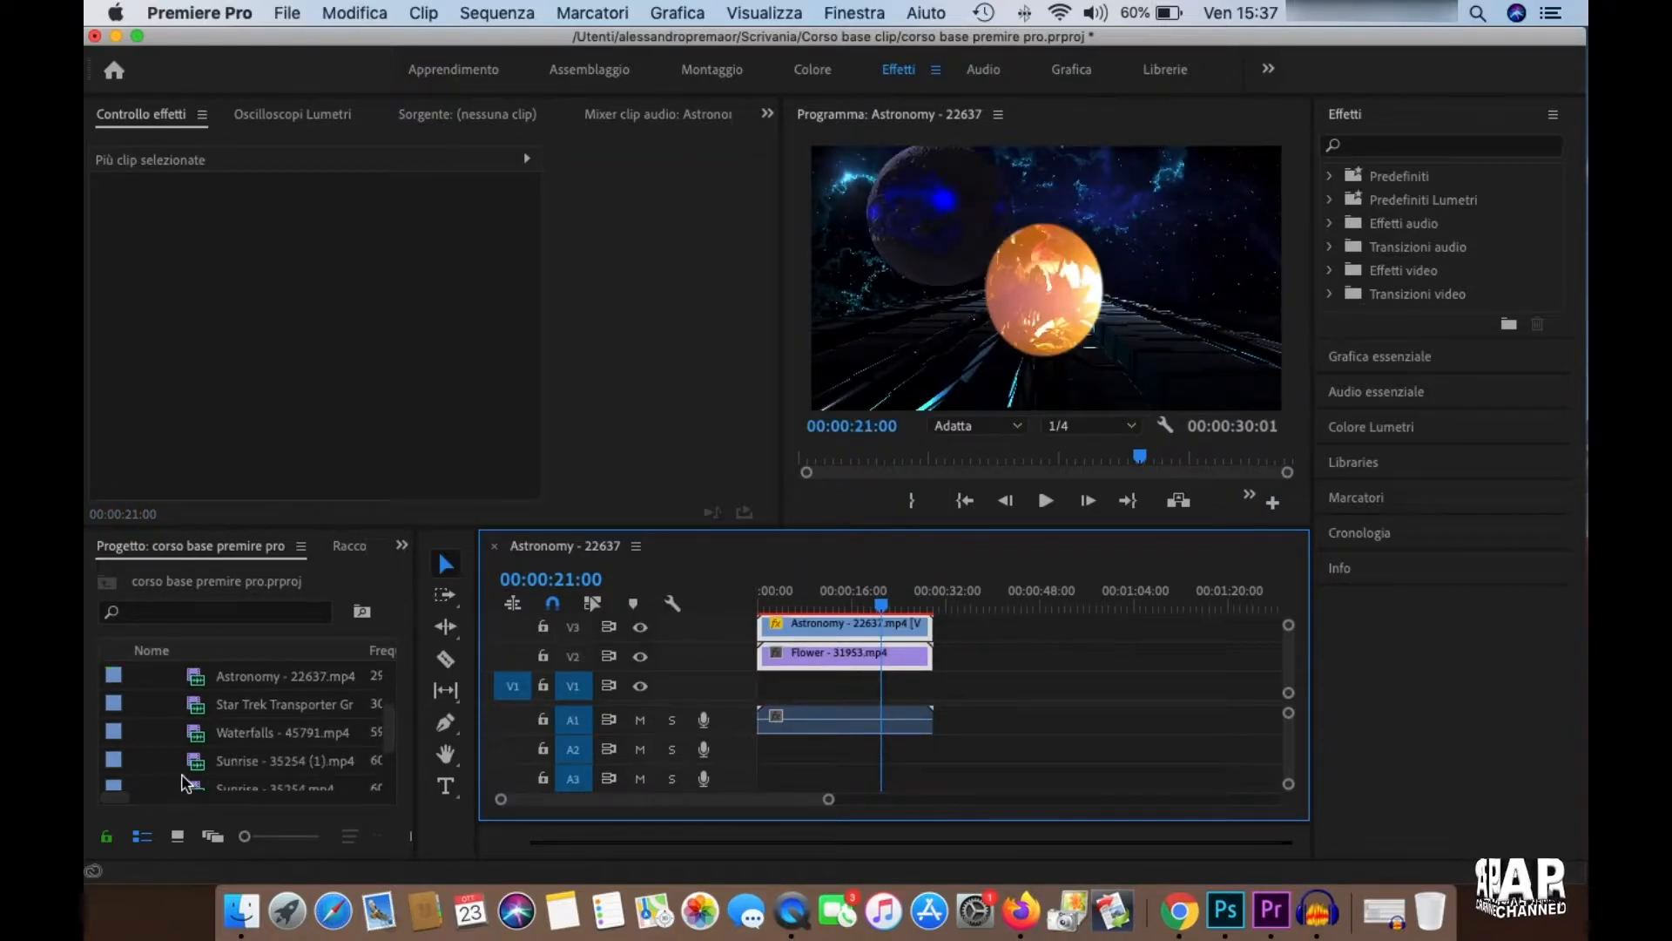
pyautogui.moveTo(201, 771); pyautogui.dragTo(757, 713)
pyautogui.click(911, 720)
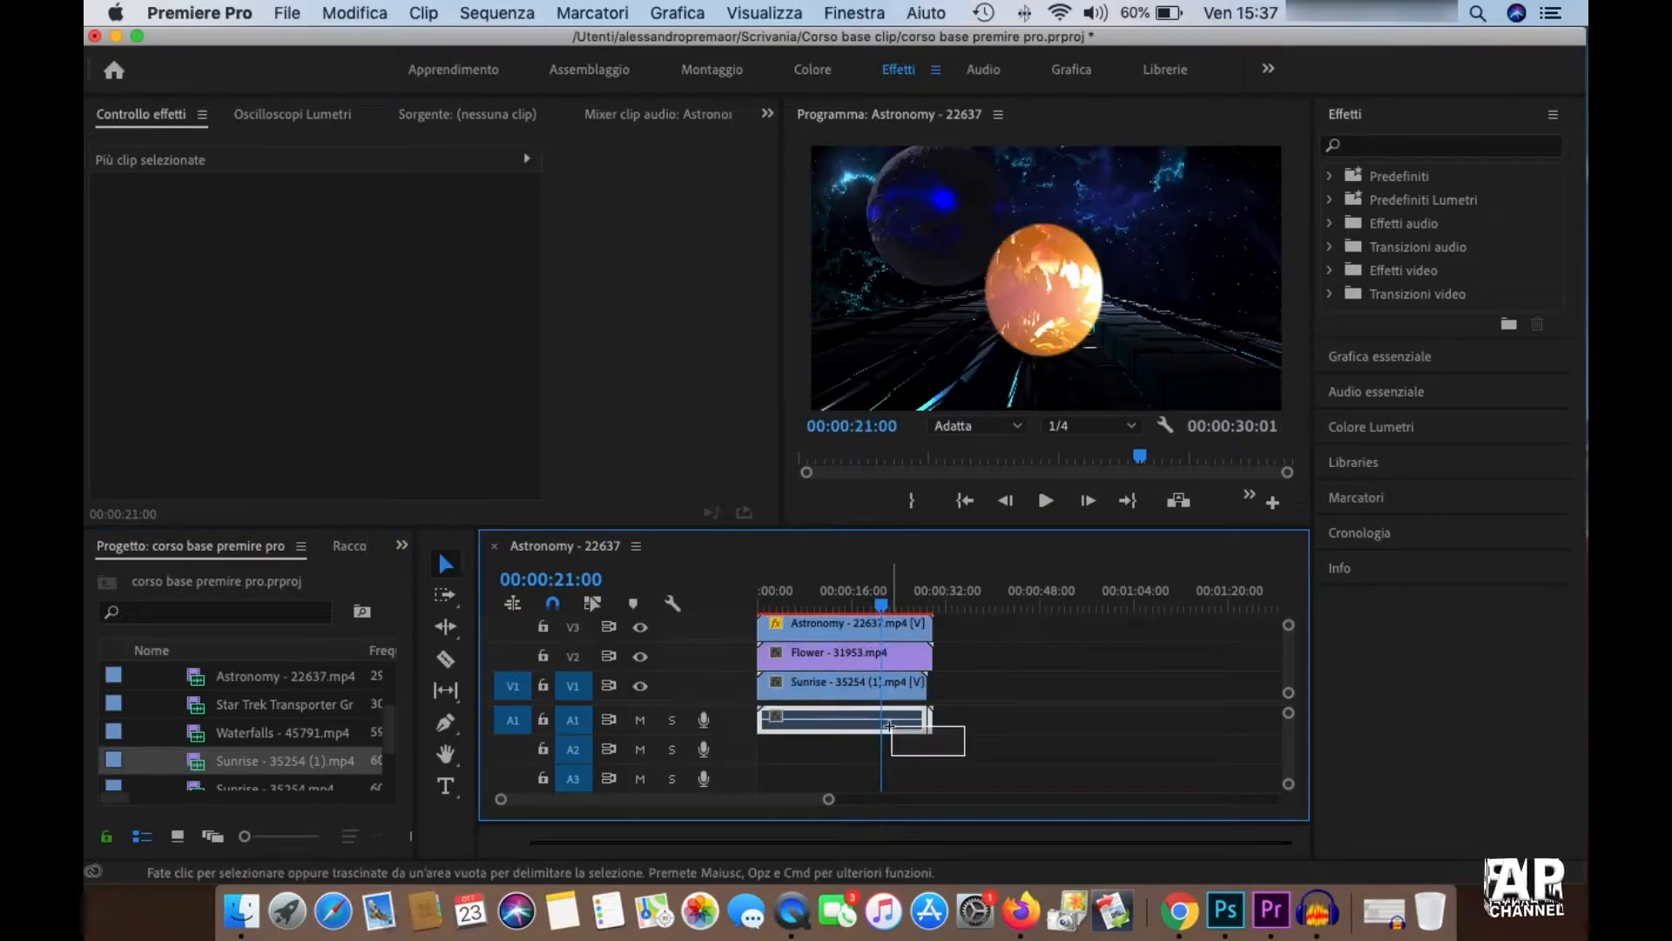
pyautogui.press('Delete')
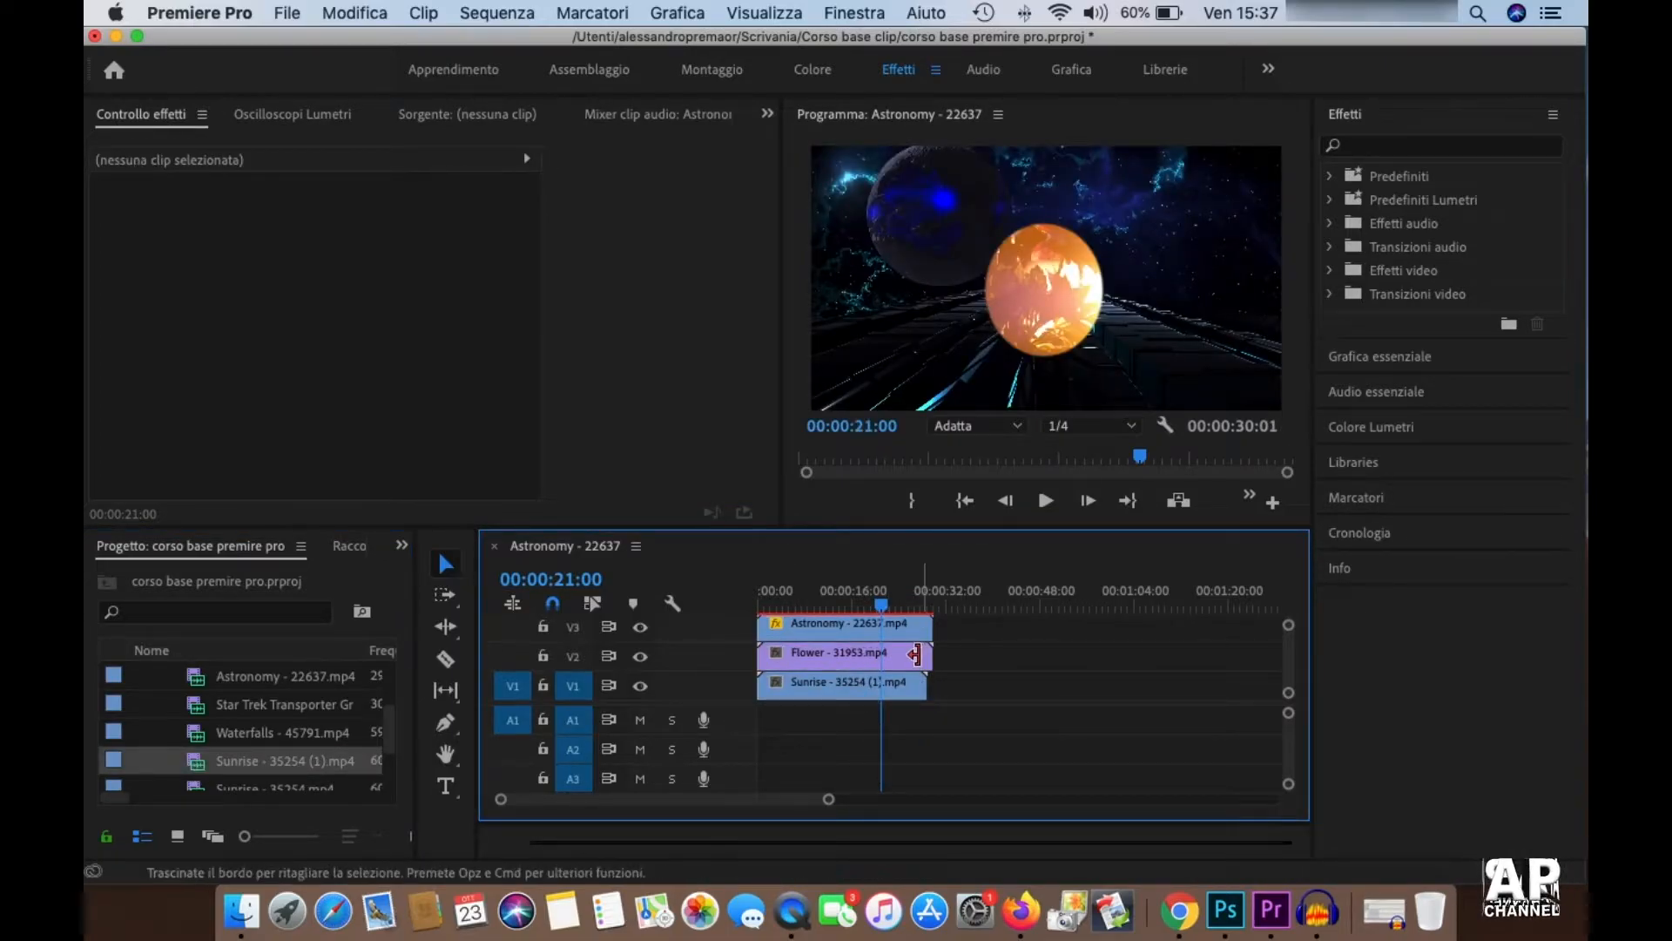
# - Hide the V3 track and add an elliptical opacity mask to the Flower clip on V2
pyautogui.click(883, 660)
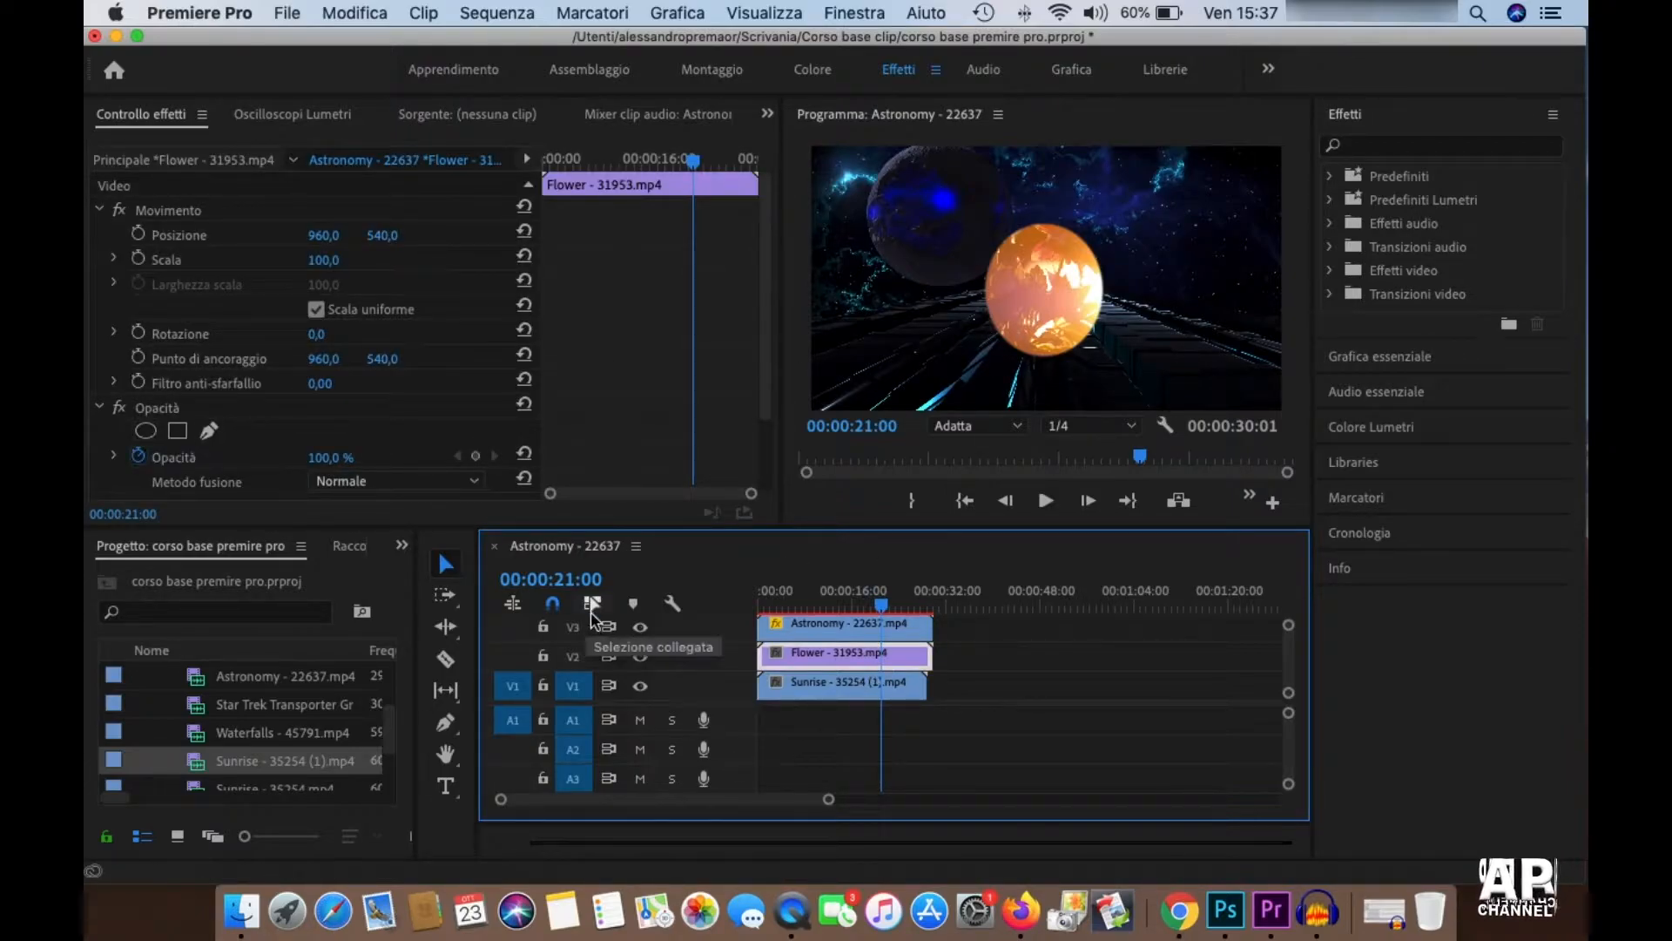
pyautogui.click(641, 626)
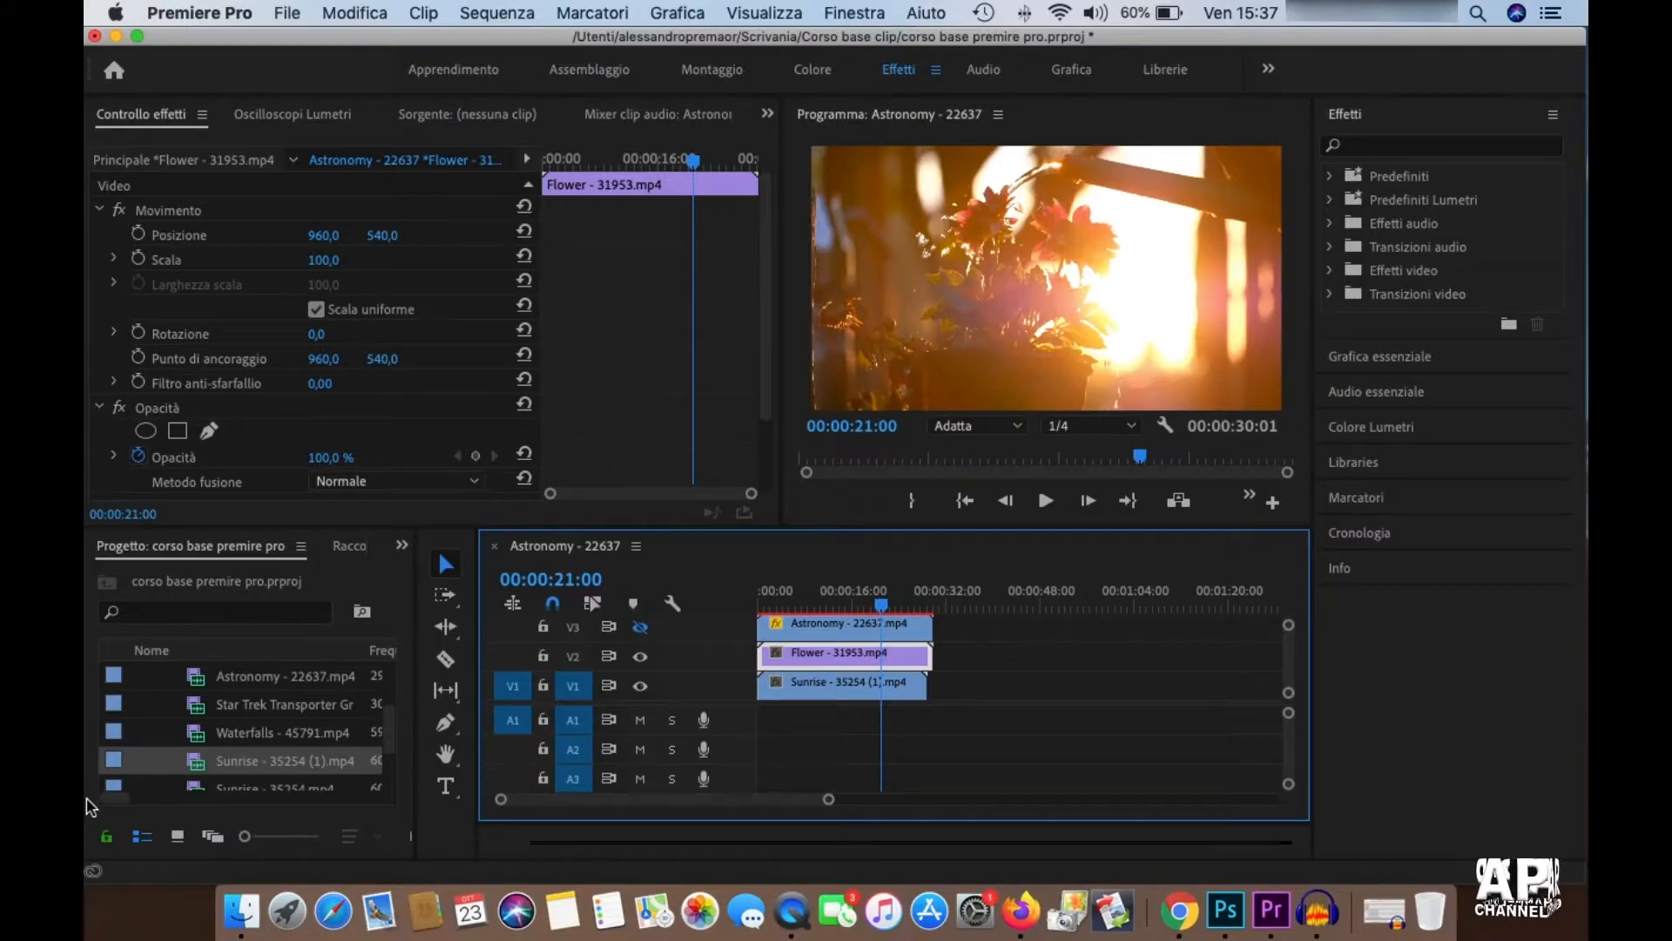
pyautogui.click(145, 430)
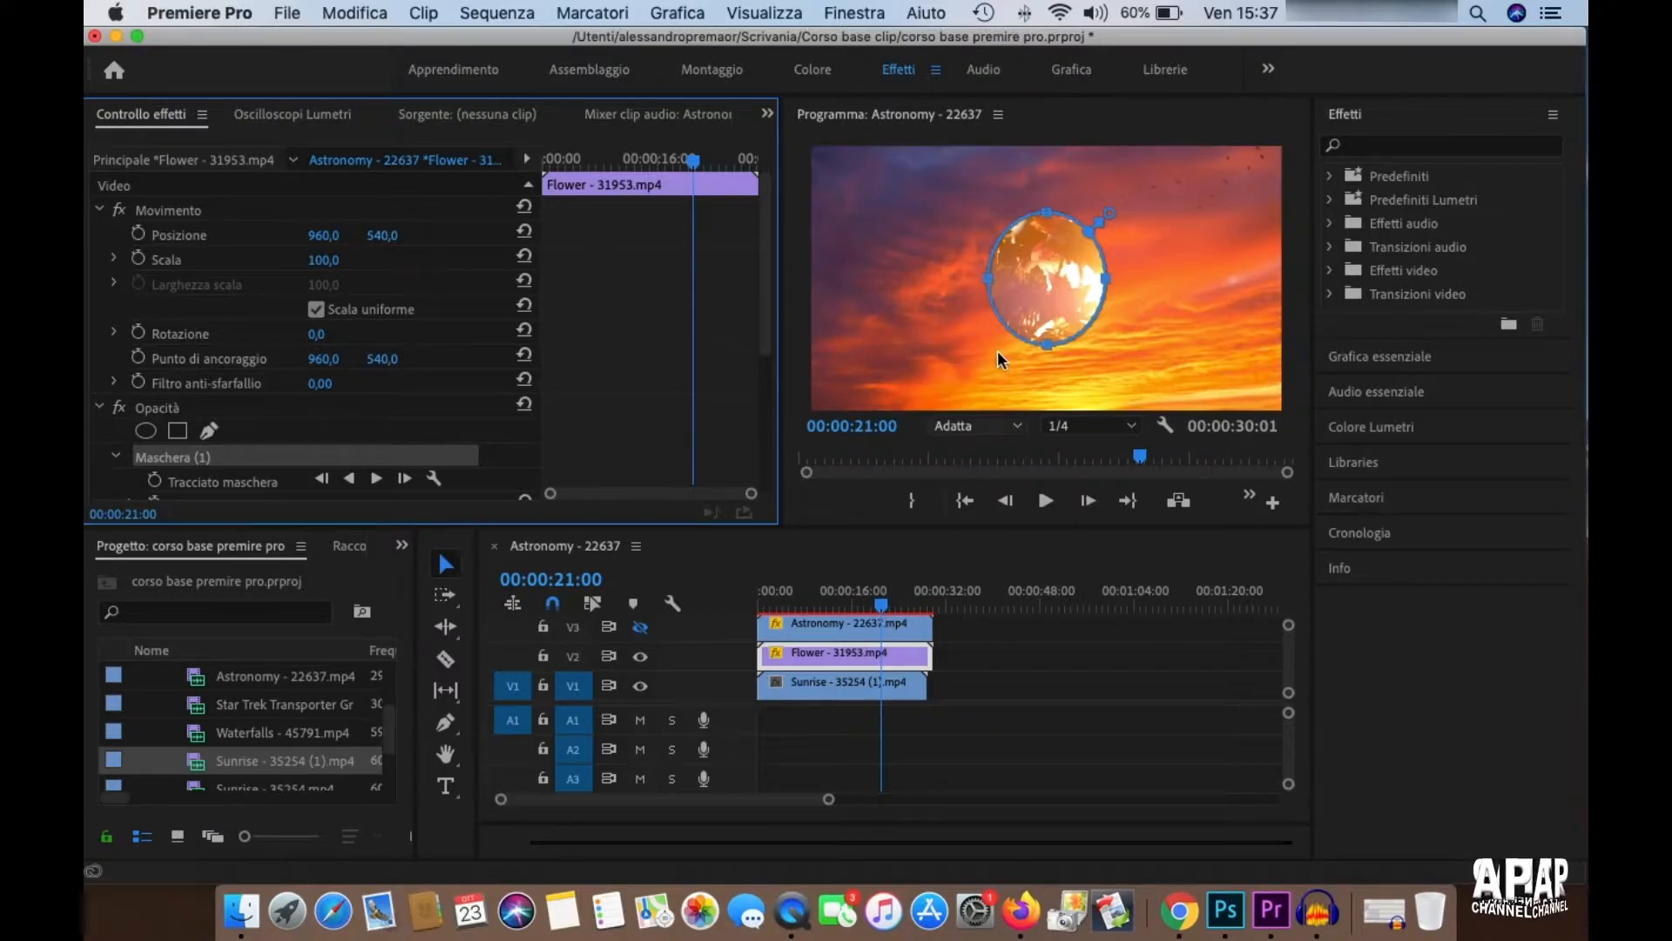
# - Reshape the Flower clip's mask into a small, flattened ellipse near the frame's centre
pyautogui.moveTo(1106, 280); pyautogui.dragTo(1084, 278)
pyautogui.moveTo(982, 271); pyautogui.dragTo(988, 283)
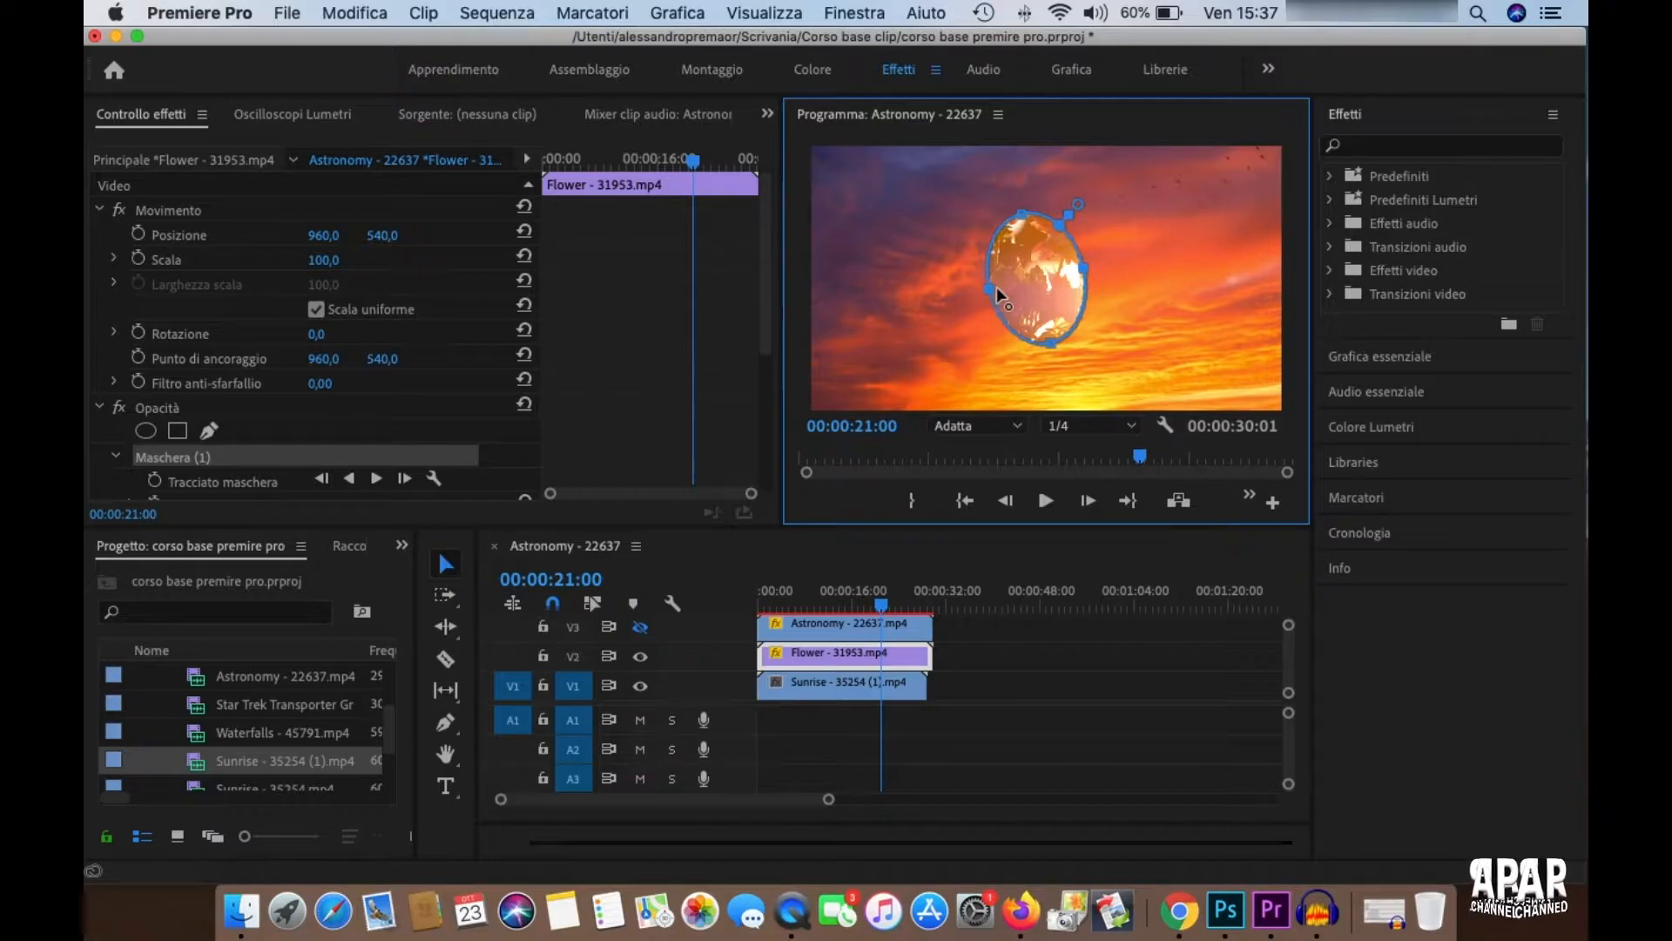
pyautogui.moveTo(1064, 340); pyautogui.dragTo(1046, 292)
pyautogui.moveTo(1031, 209); pyautogui.dragTo(1031, 216)
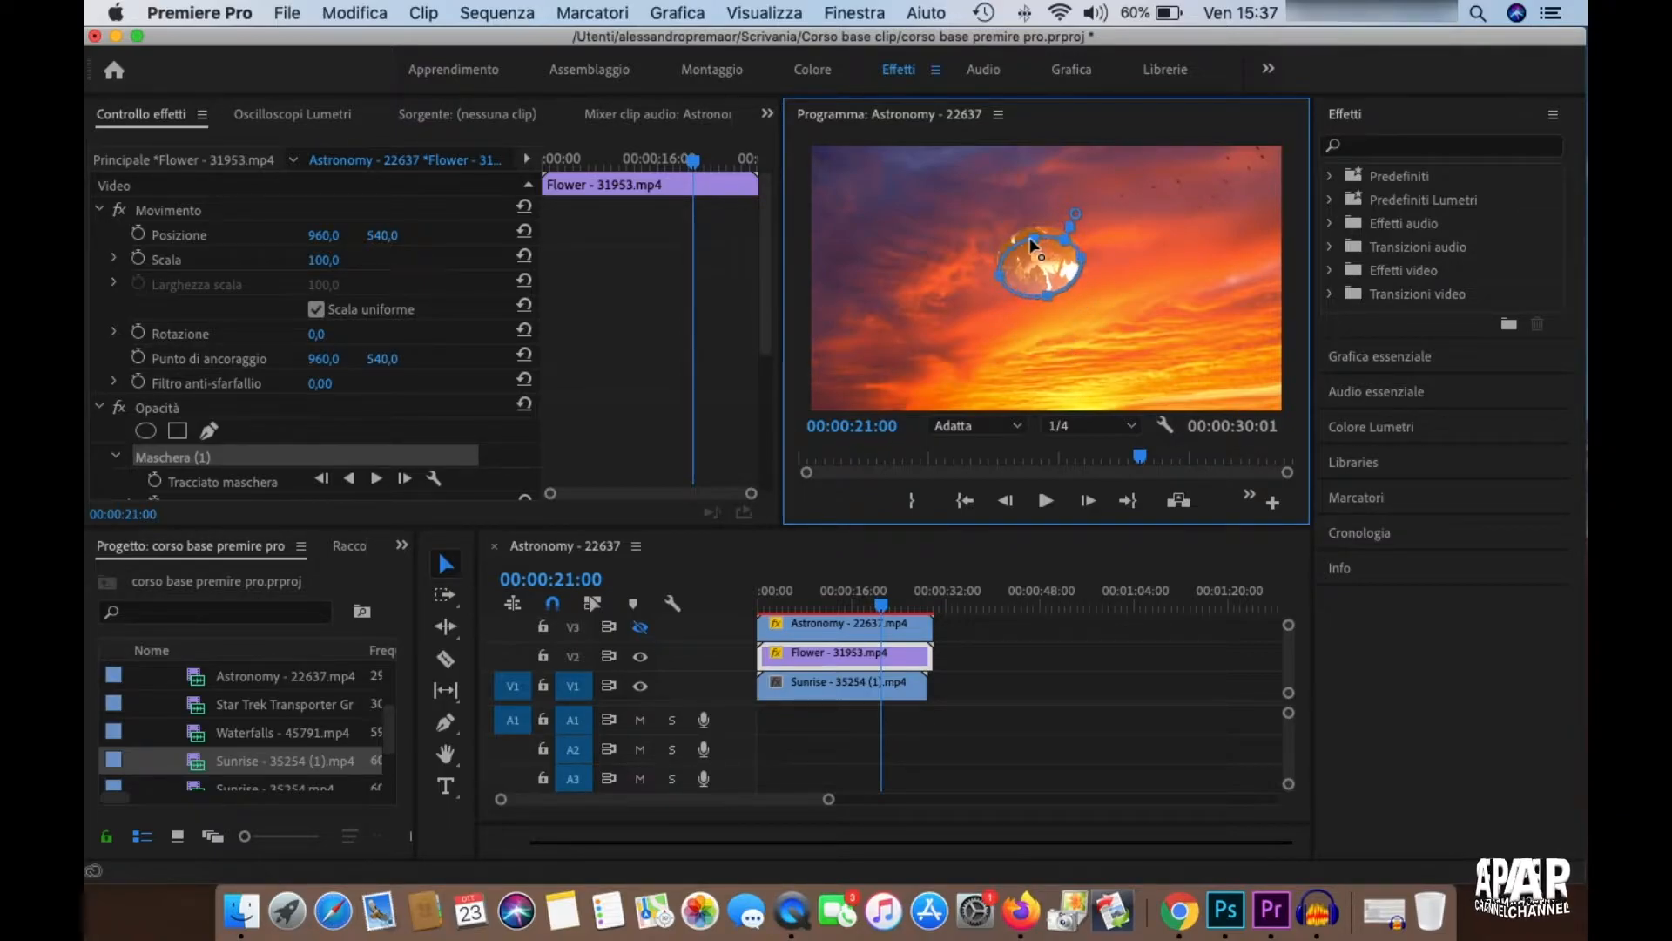
# - Replace the Sunrise clip on V1 with the Waterfalls - 45791.mp4 clip and make the V3 track visible again
pyautogui.click(892, 688)
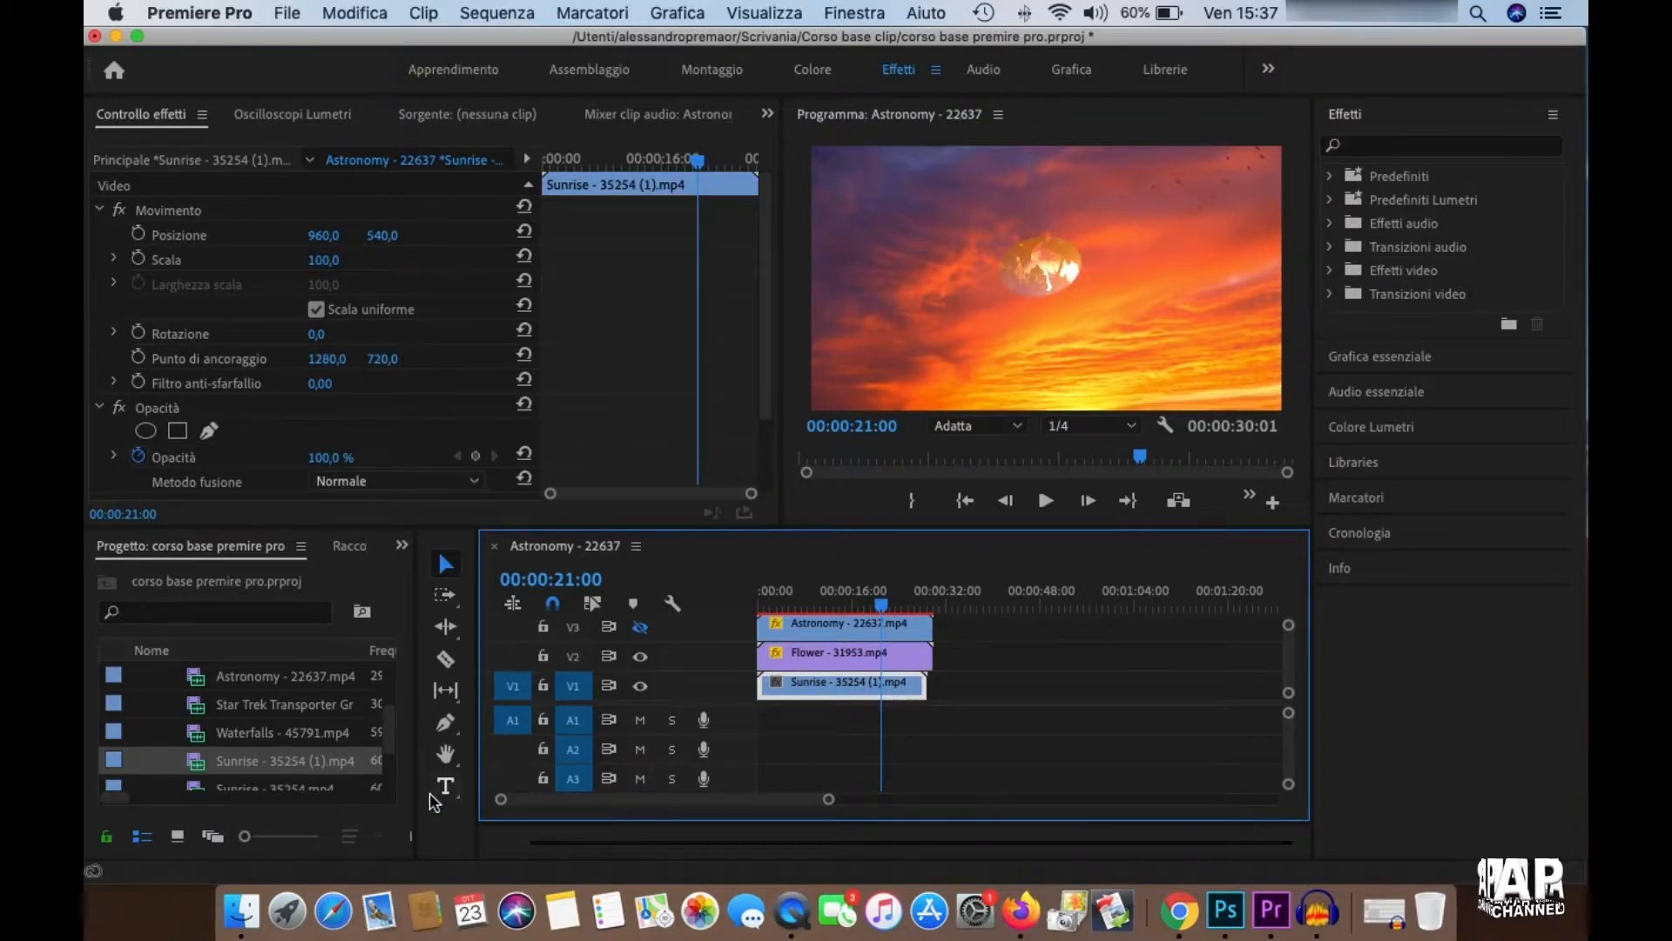
pyautogui.press('Delete')
pyautogui.moveTo(285, 738); pyautogui.dragTo(781, 704)
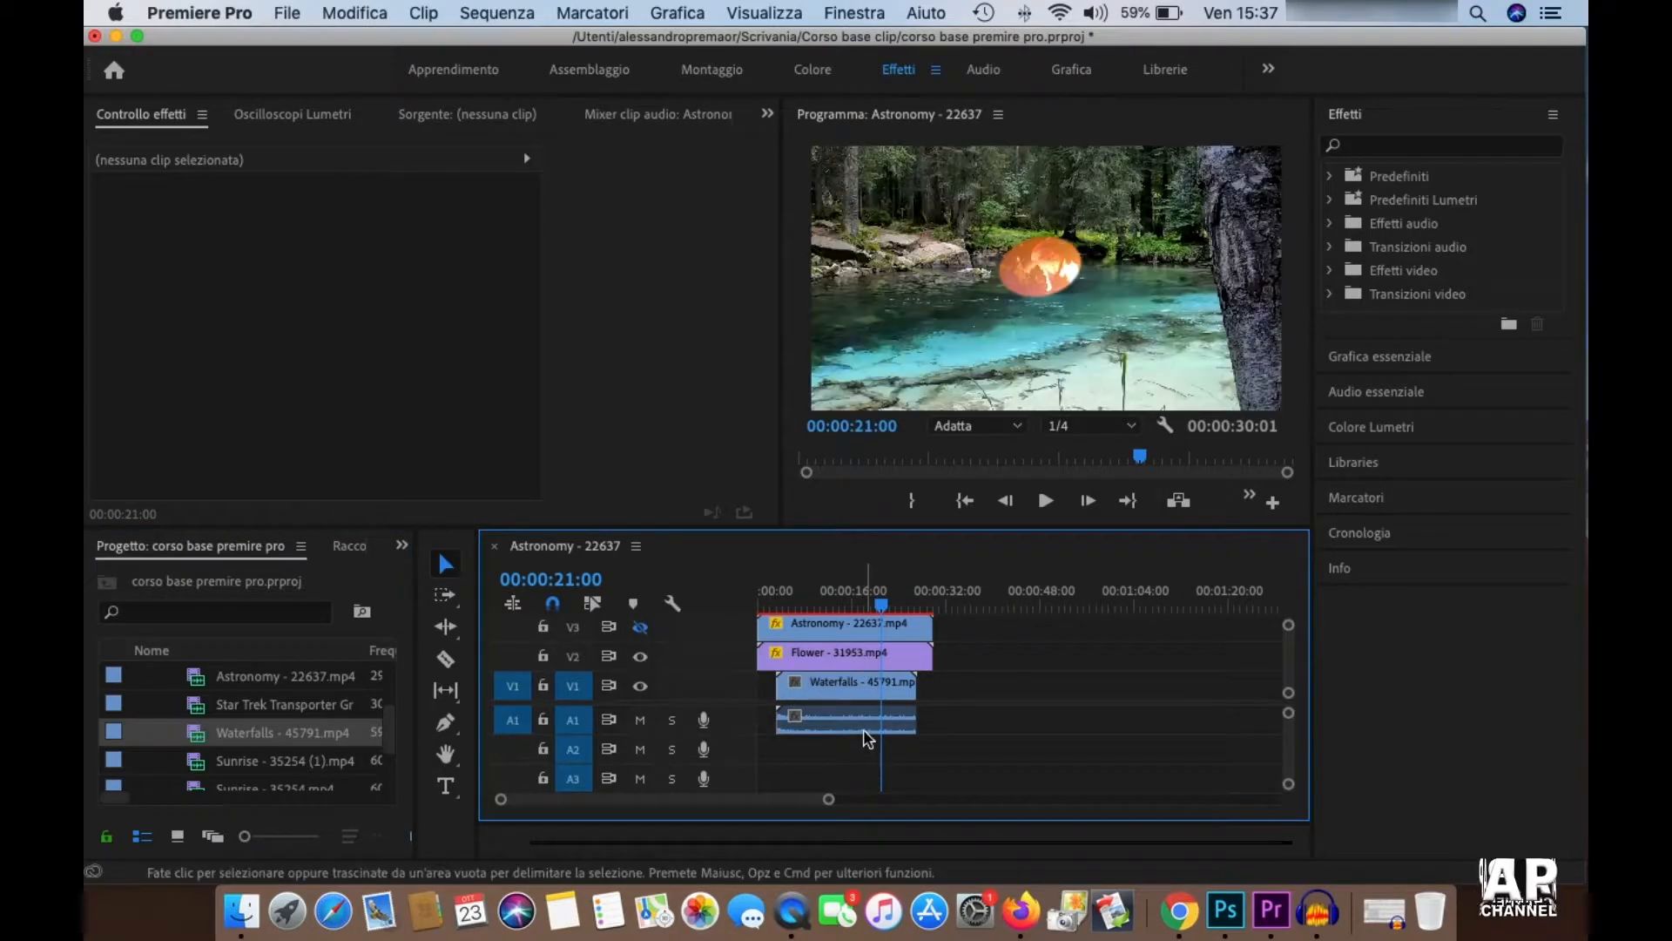
pyautogui.click(641, 629)
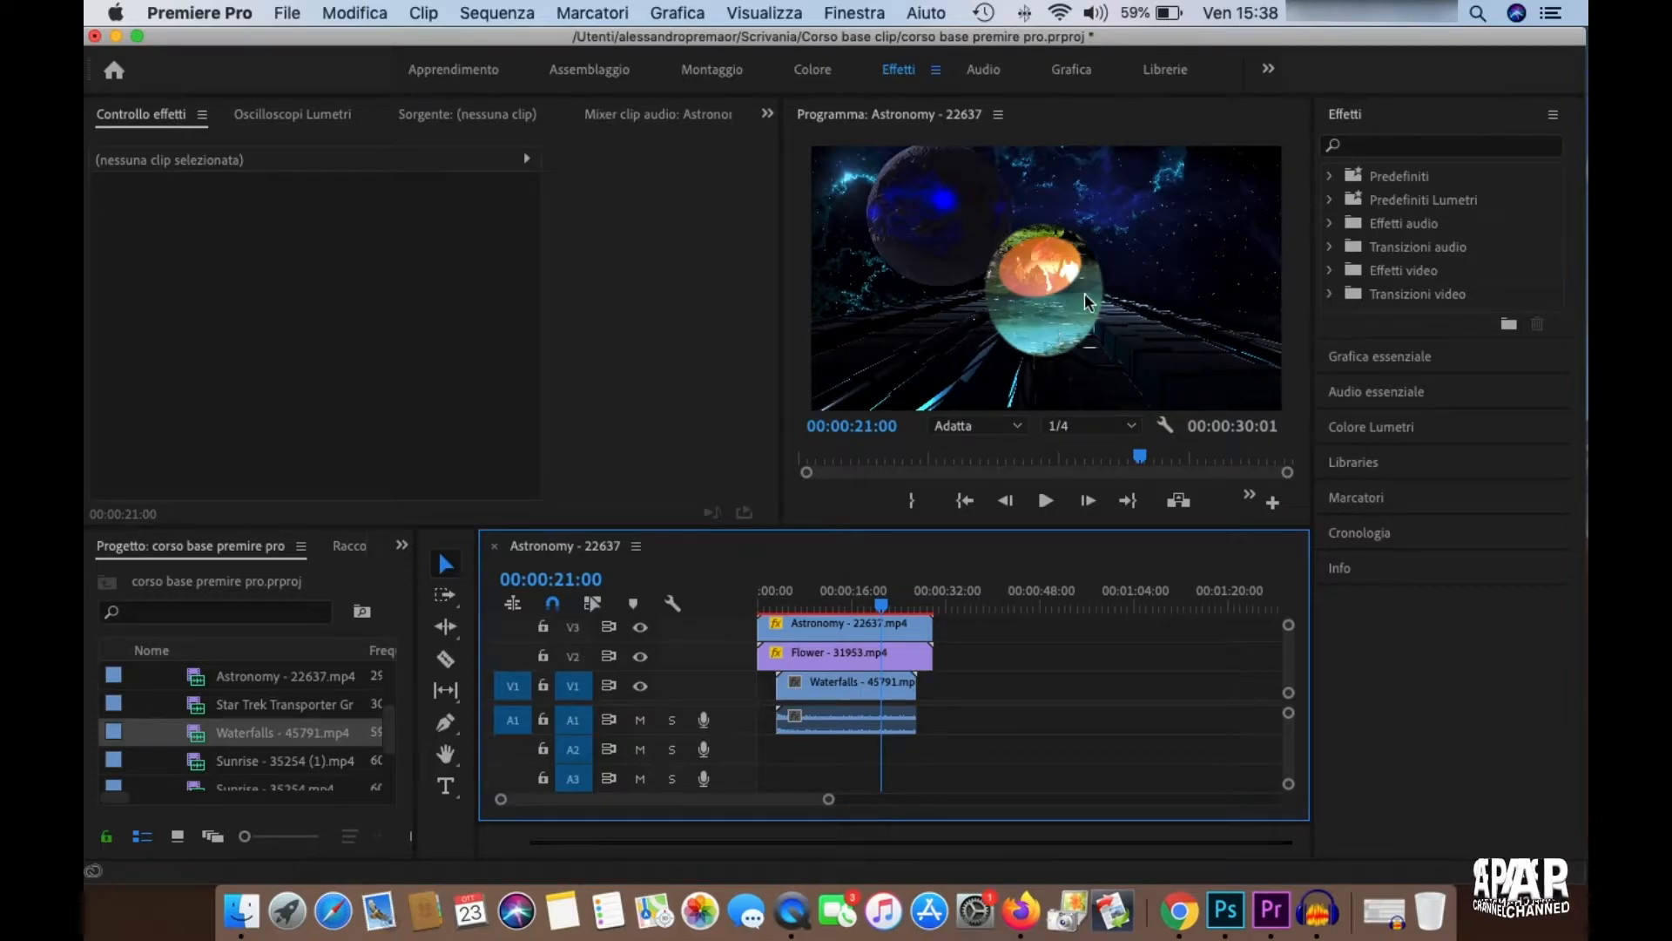
# - Try out the mask expansion on the Astronomy clip's opacity mask, then reset the parameter to 0
pyautogui.click(771, 624)
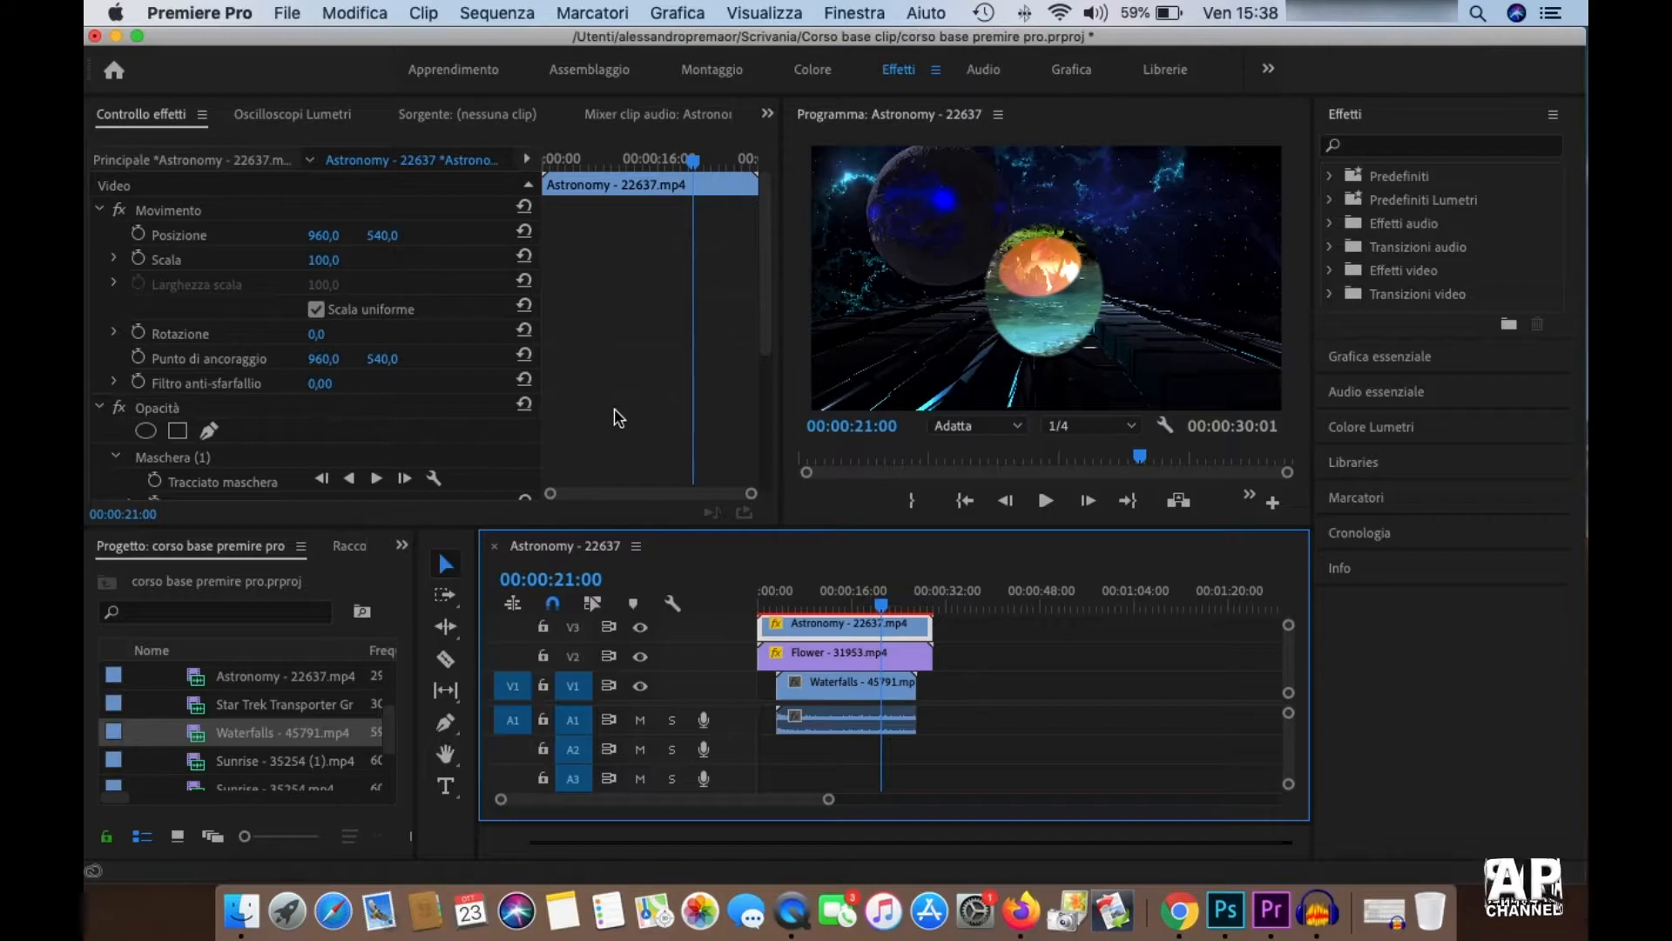
pyautogui.scroll(-3, 617, 418)
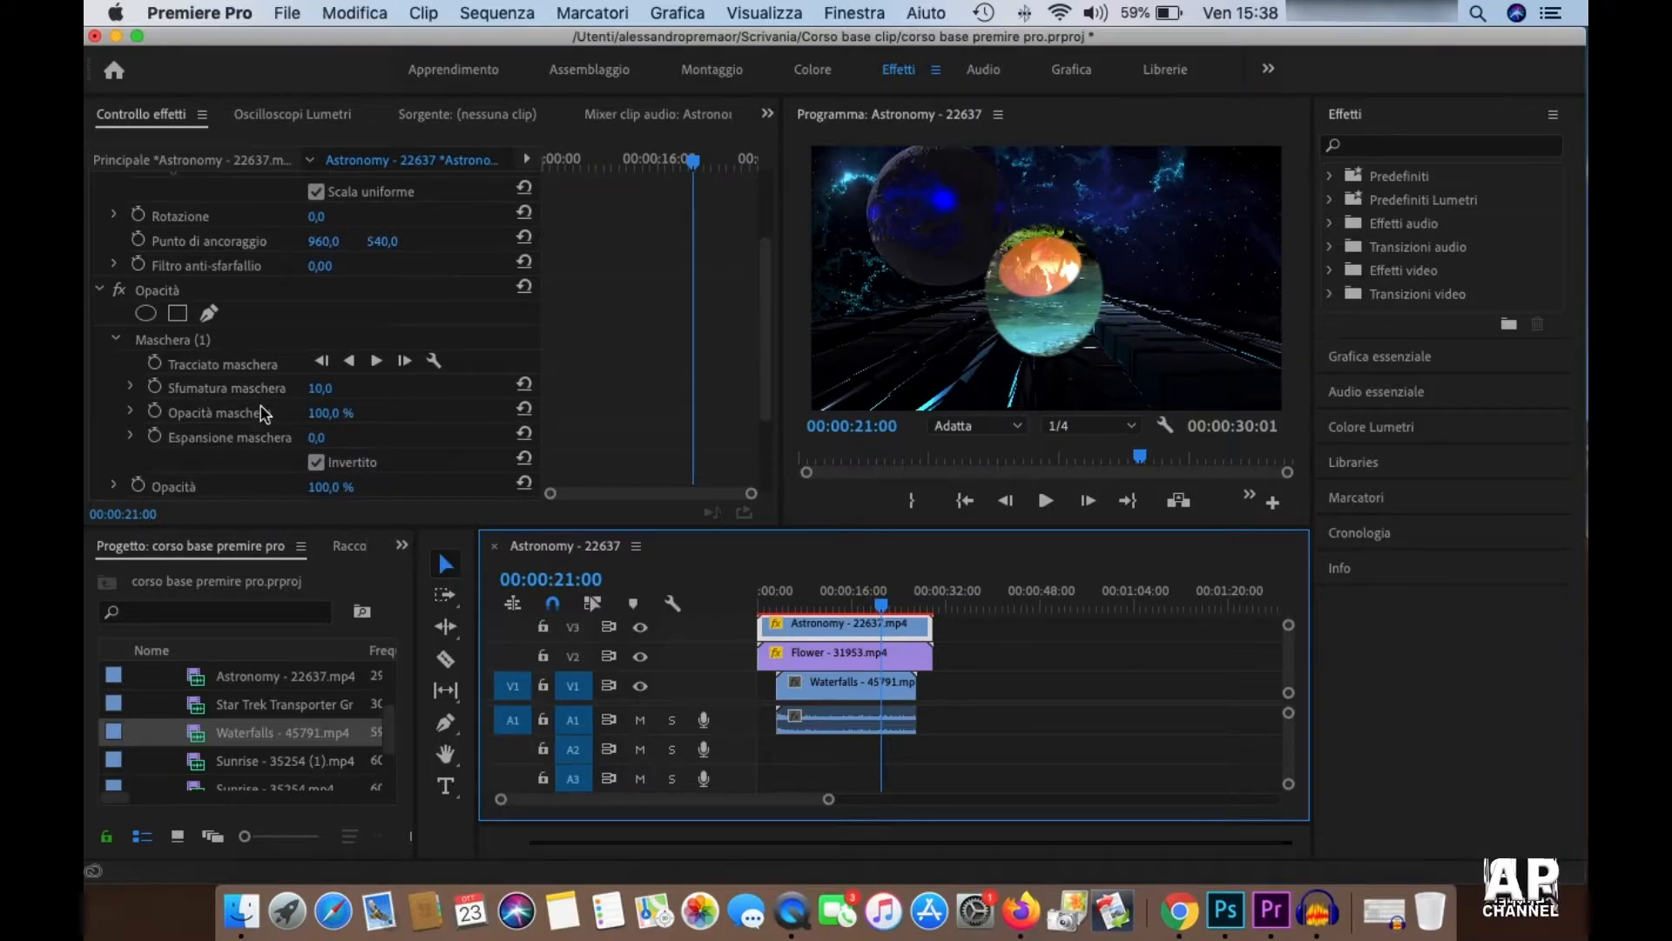
pyautogui.scroll(-1, 394, 422)
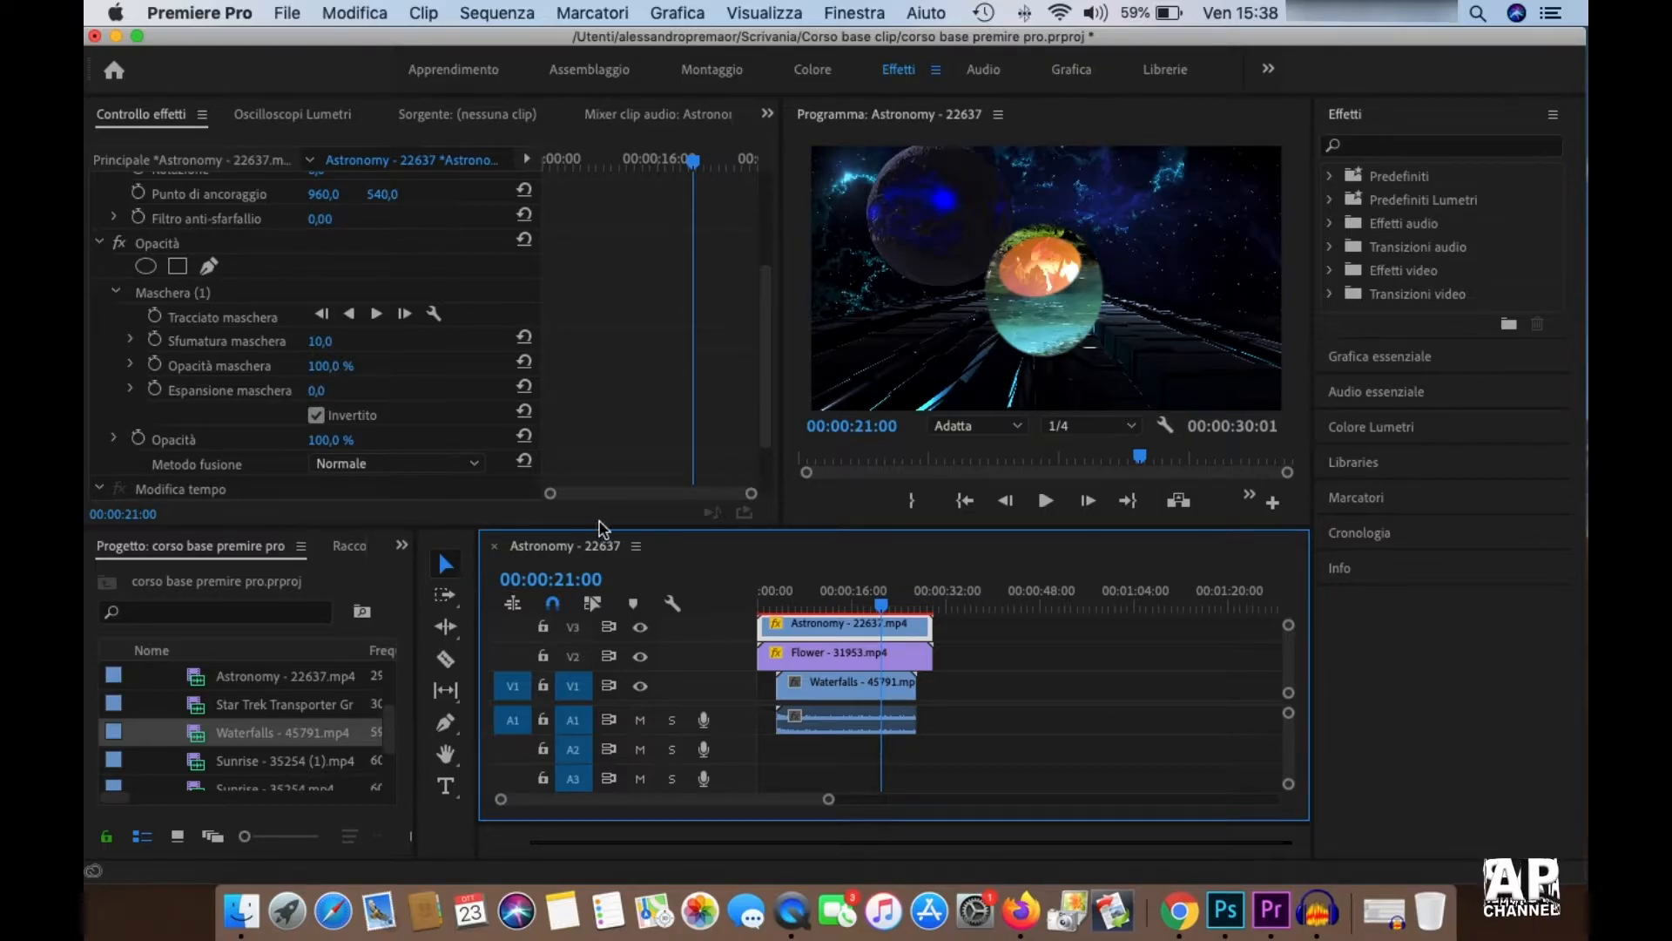
pyautogui.moveTo(365, 401); pyautogui.dragTo(313, 400)
pyautogui.click(524, 388)
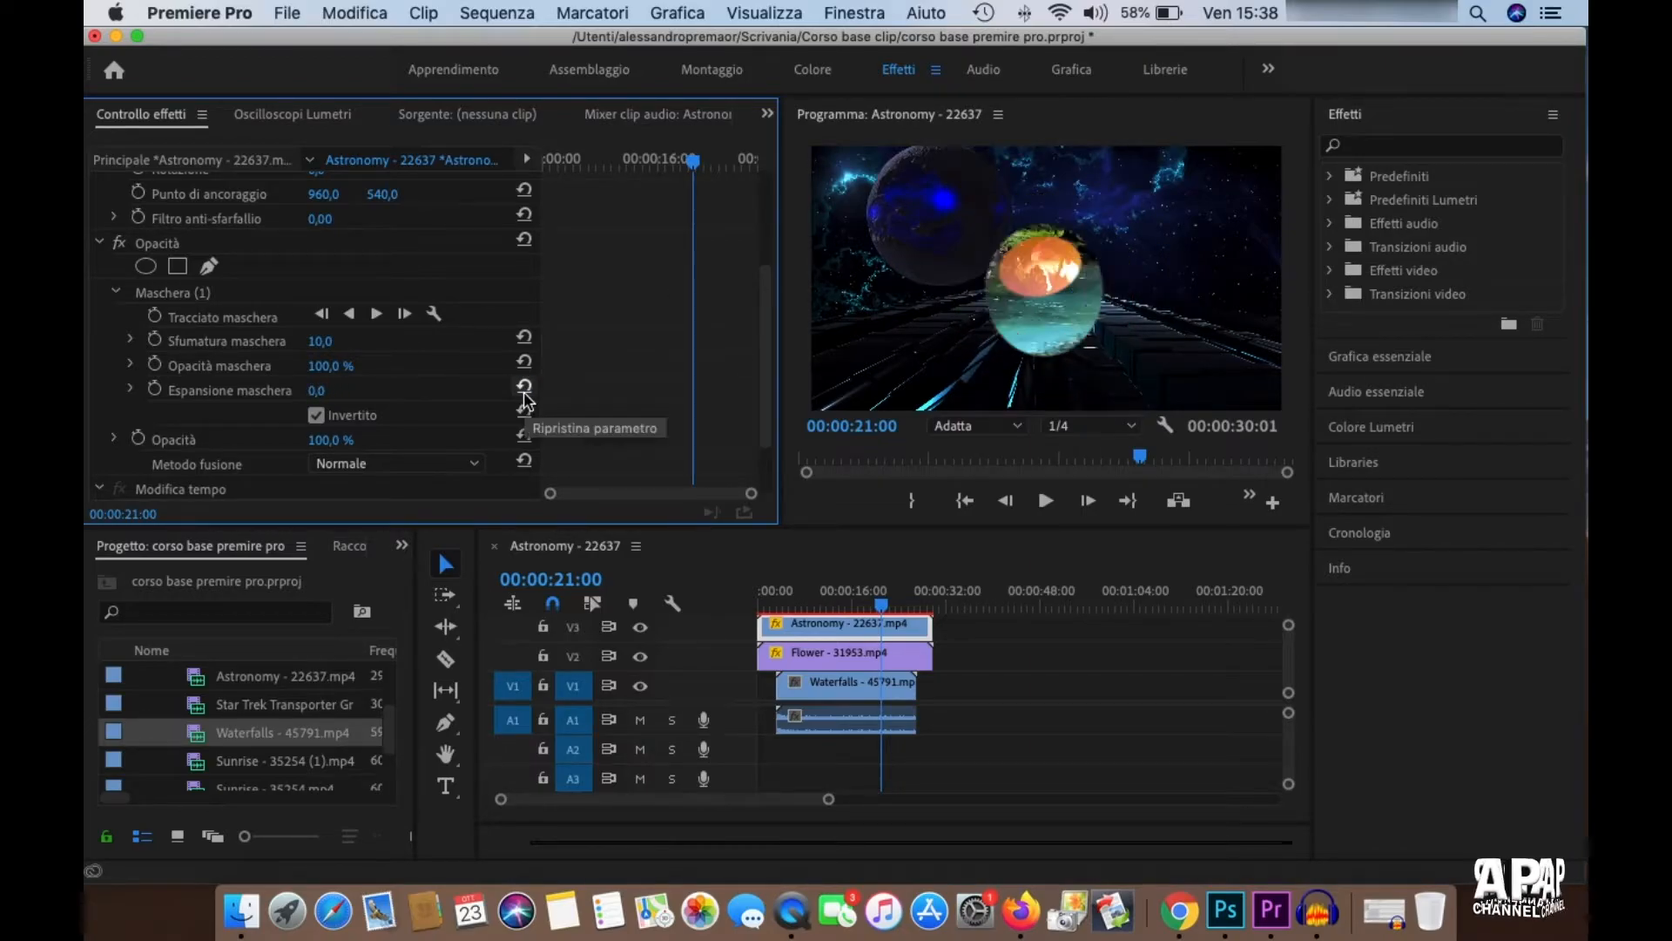
# - Return the playhead to 00:00:00:00 and move the Astronomy clip's mask slightly up so it surrounds the flower ellipse
pyautogui.moveTo(695, 162); pyautogui.dragTo(601, 202)
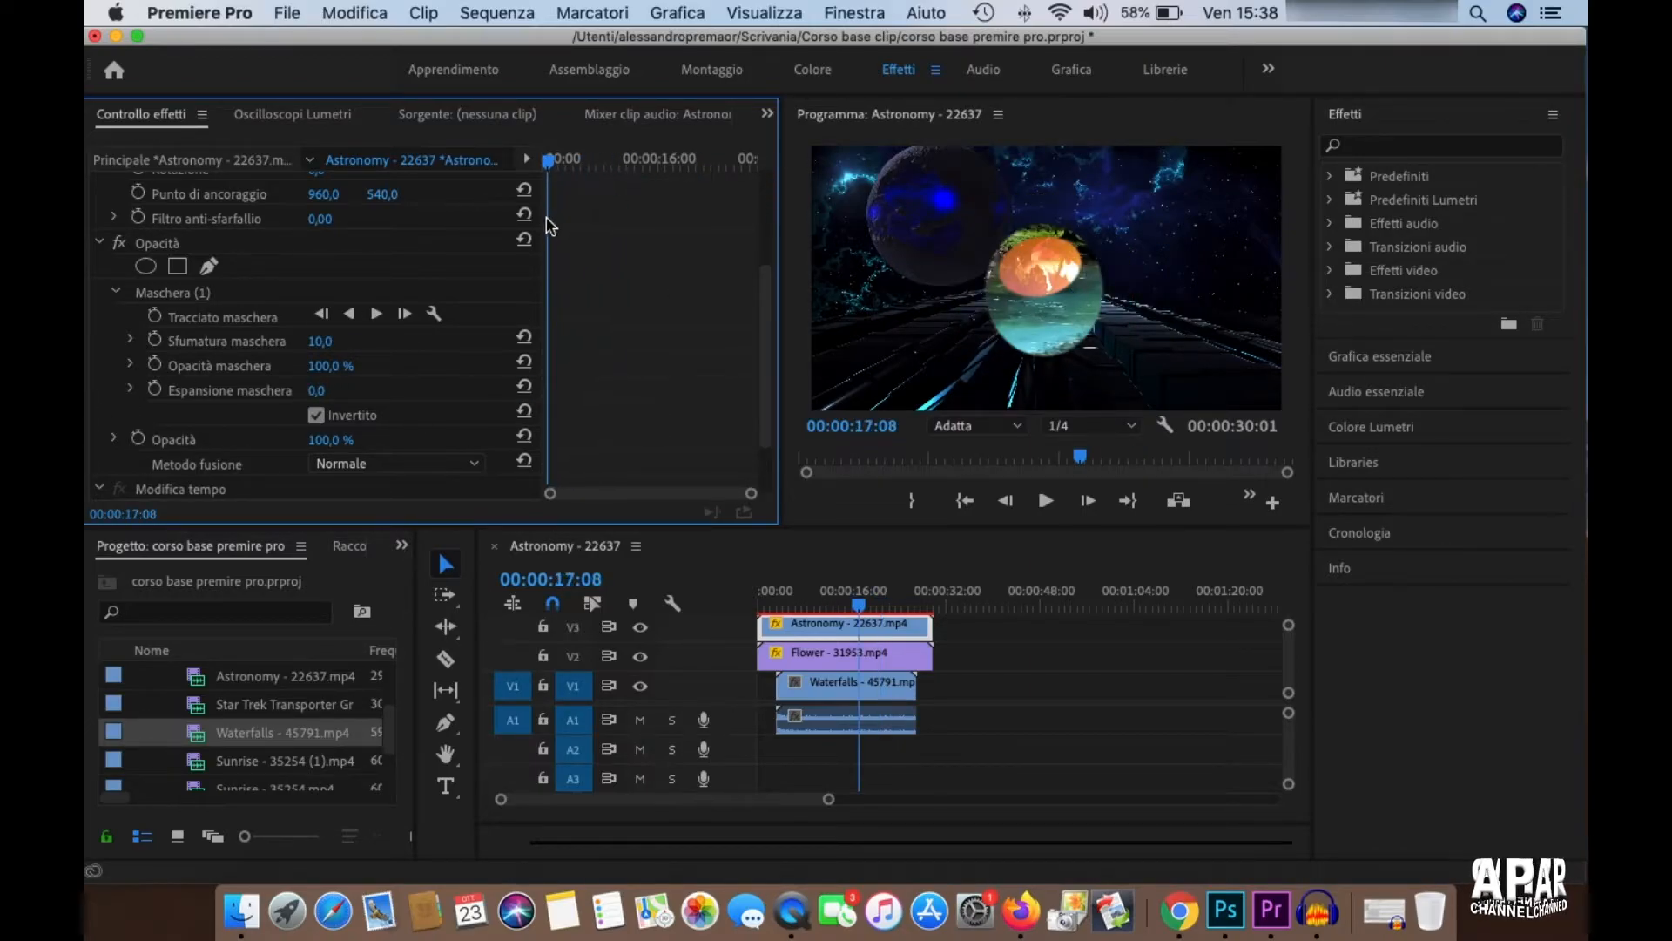
pyautogui.press('Home')
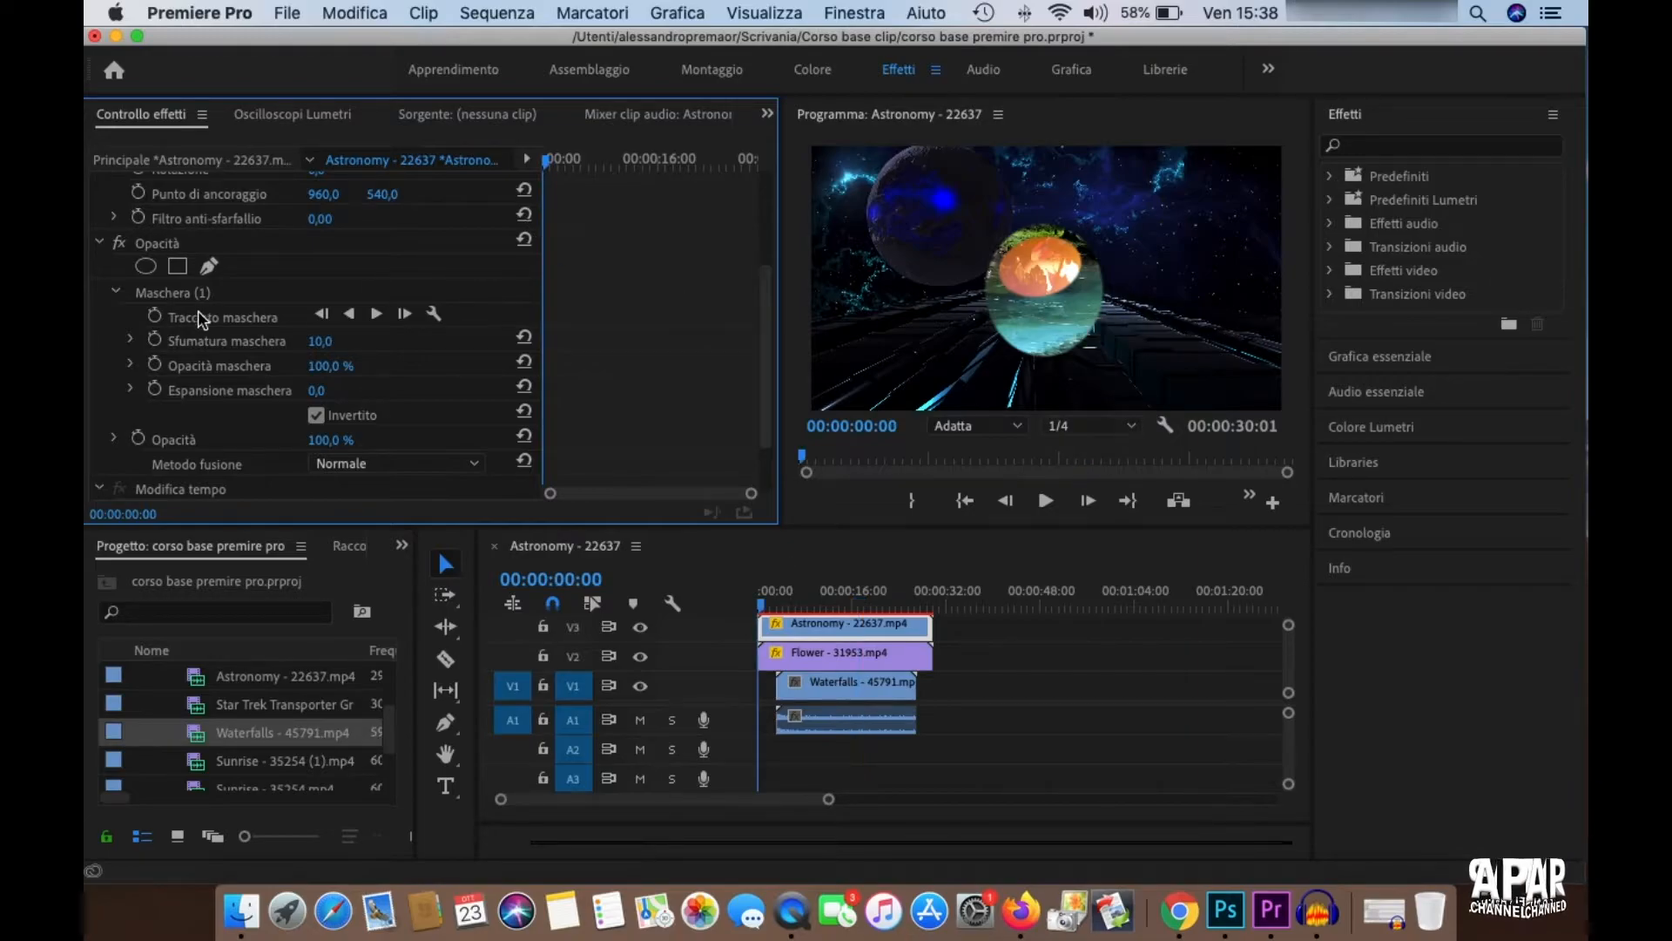
pyautogui.click(217, 296)
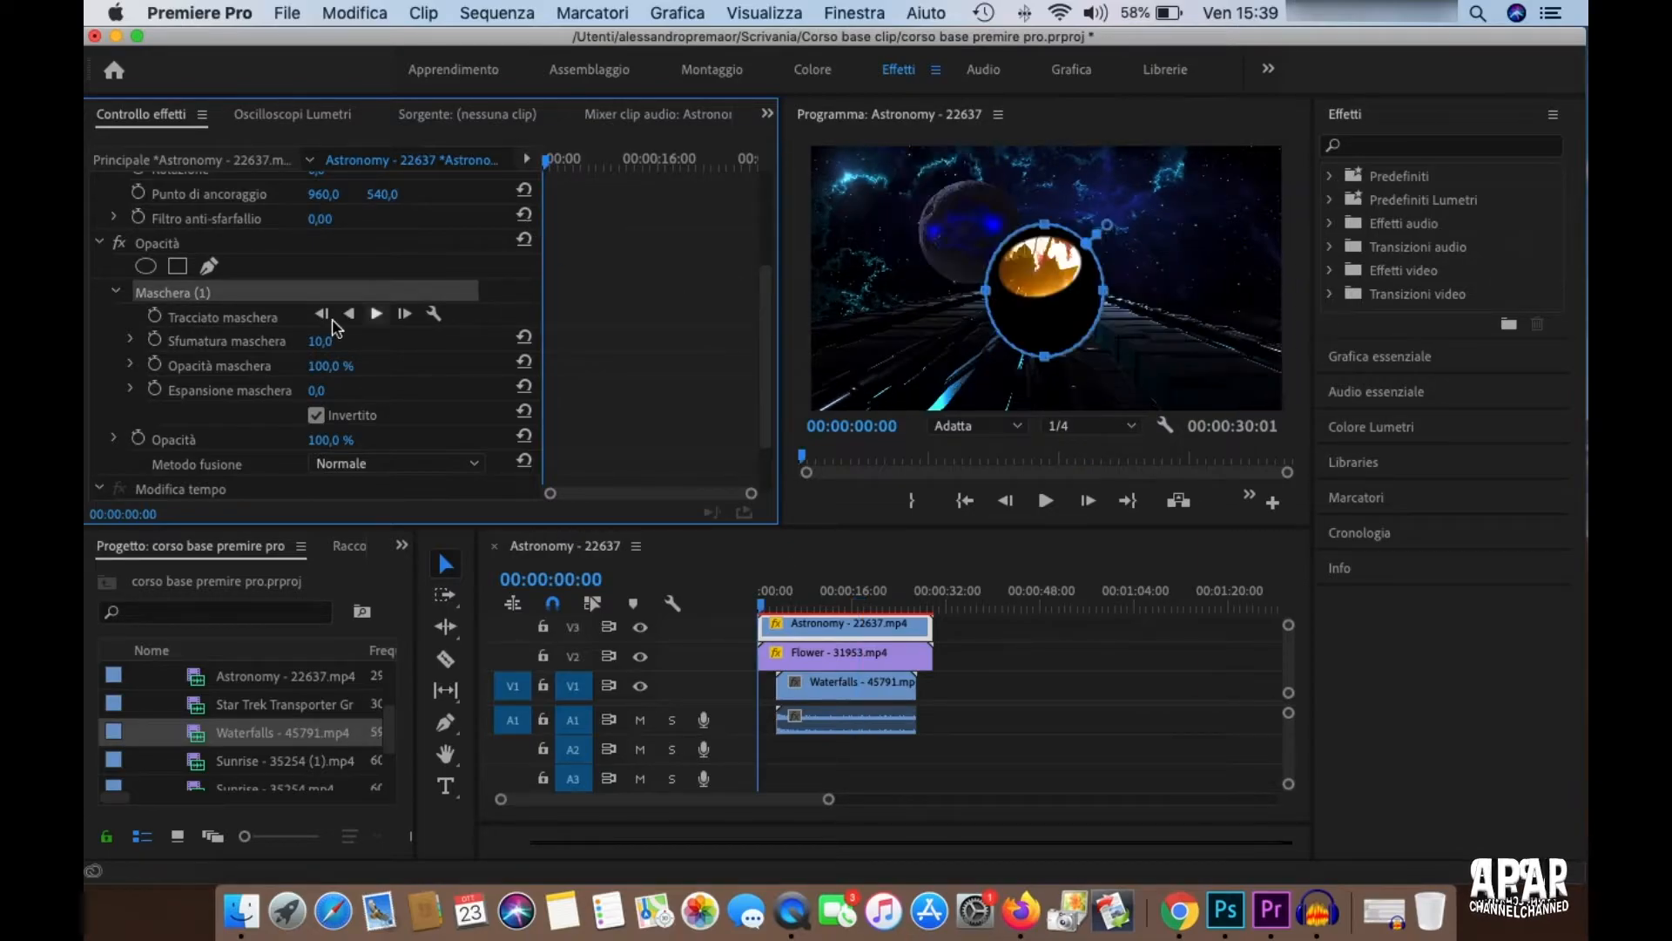
pyautogui.moveTo(1015, 303); pyautogui.dragTo(1016, 281)
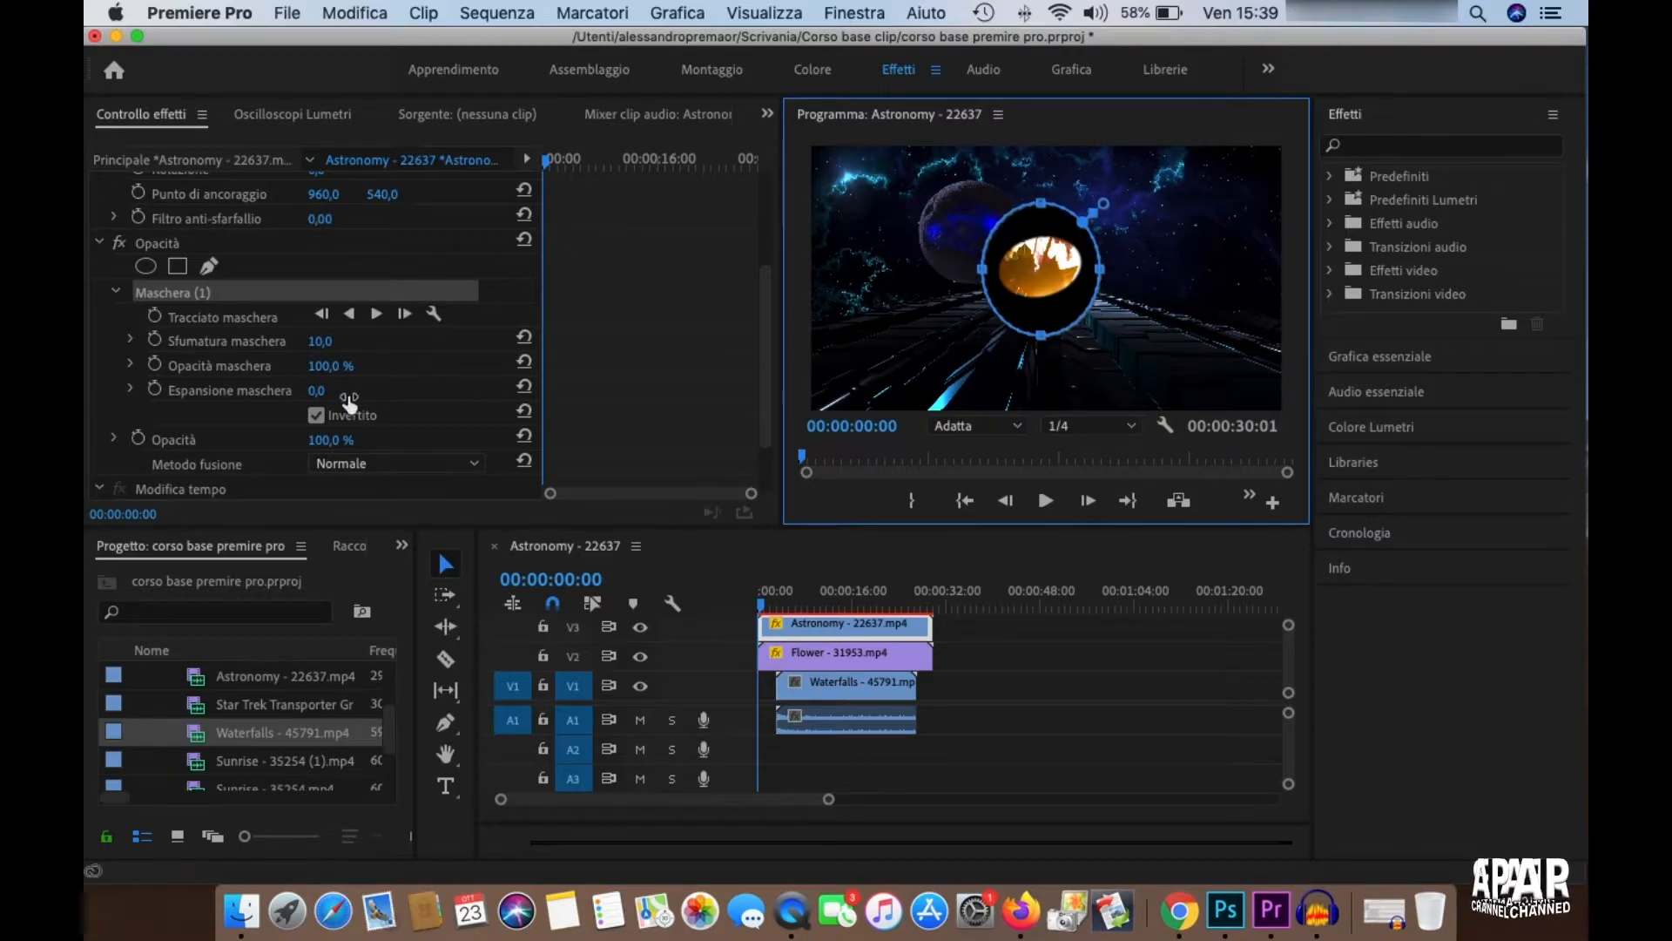
# - Keyframe the Astronomy clip's mask expansion from 0 at 00:00:00:00 to 1097 at 00:00:12:22
pyautogui.click(270, 392)
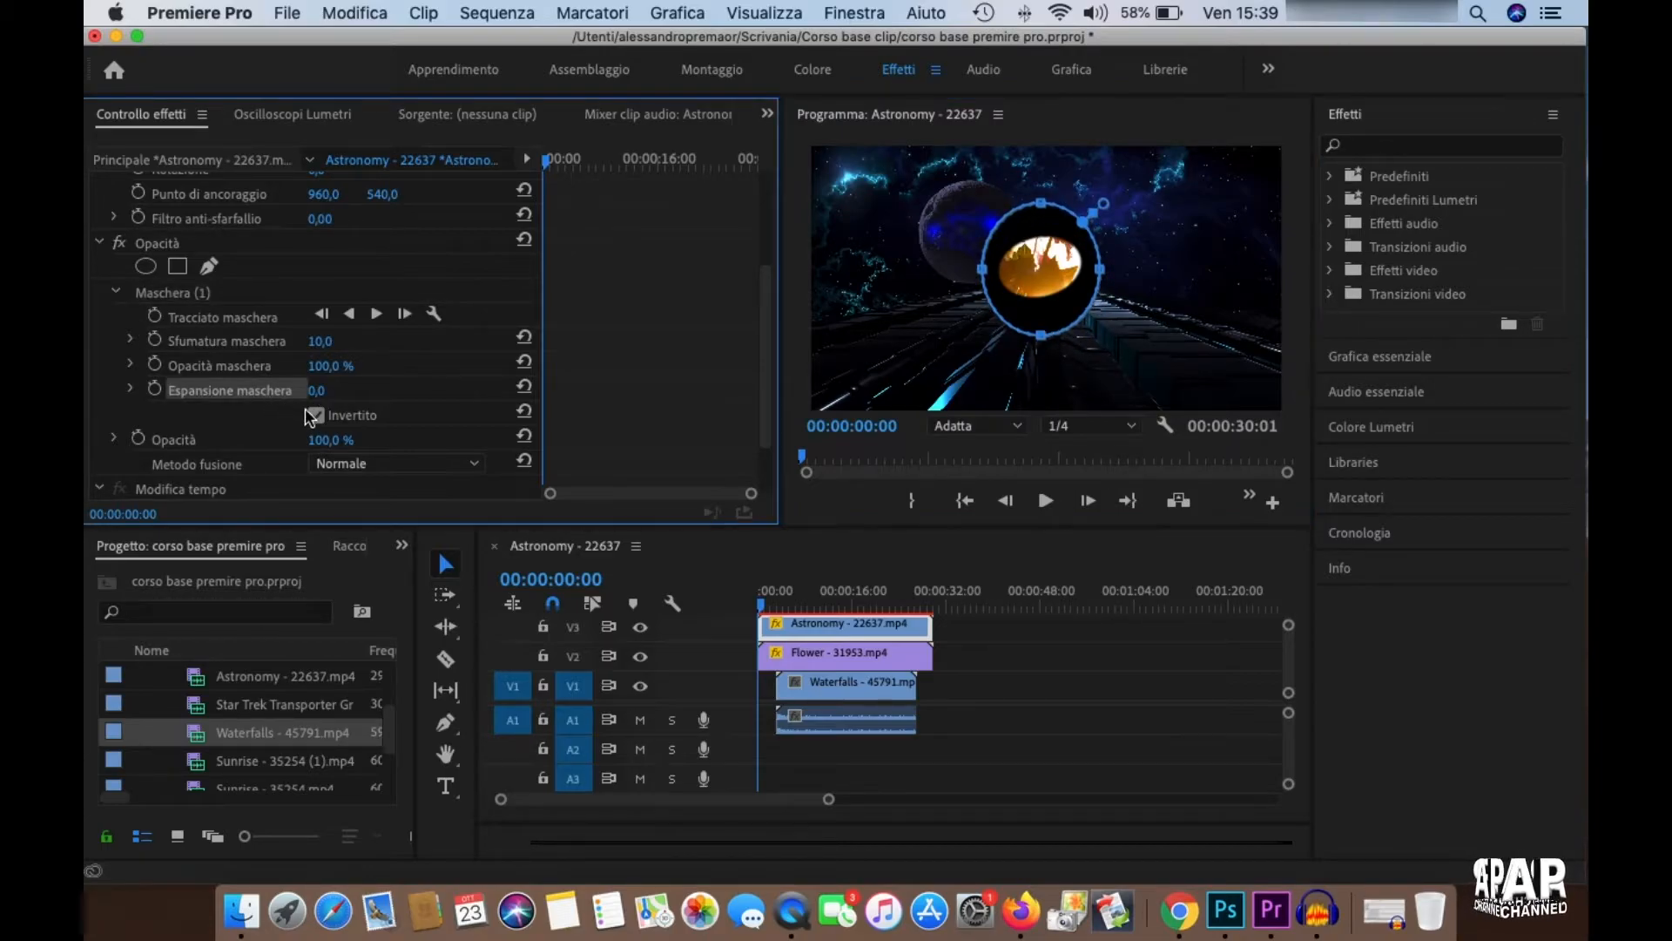
pyautogui.click(155, 389)
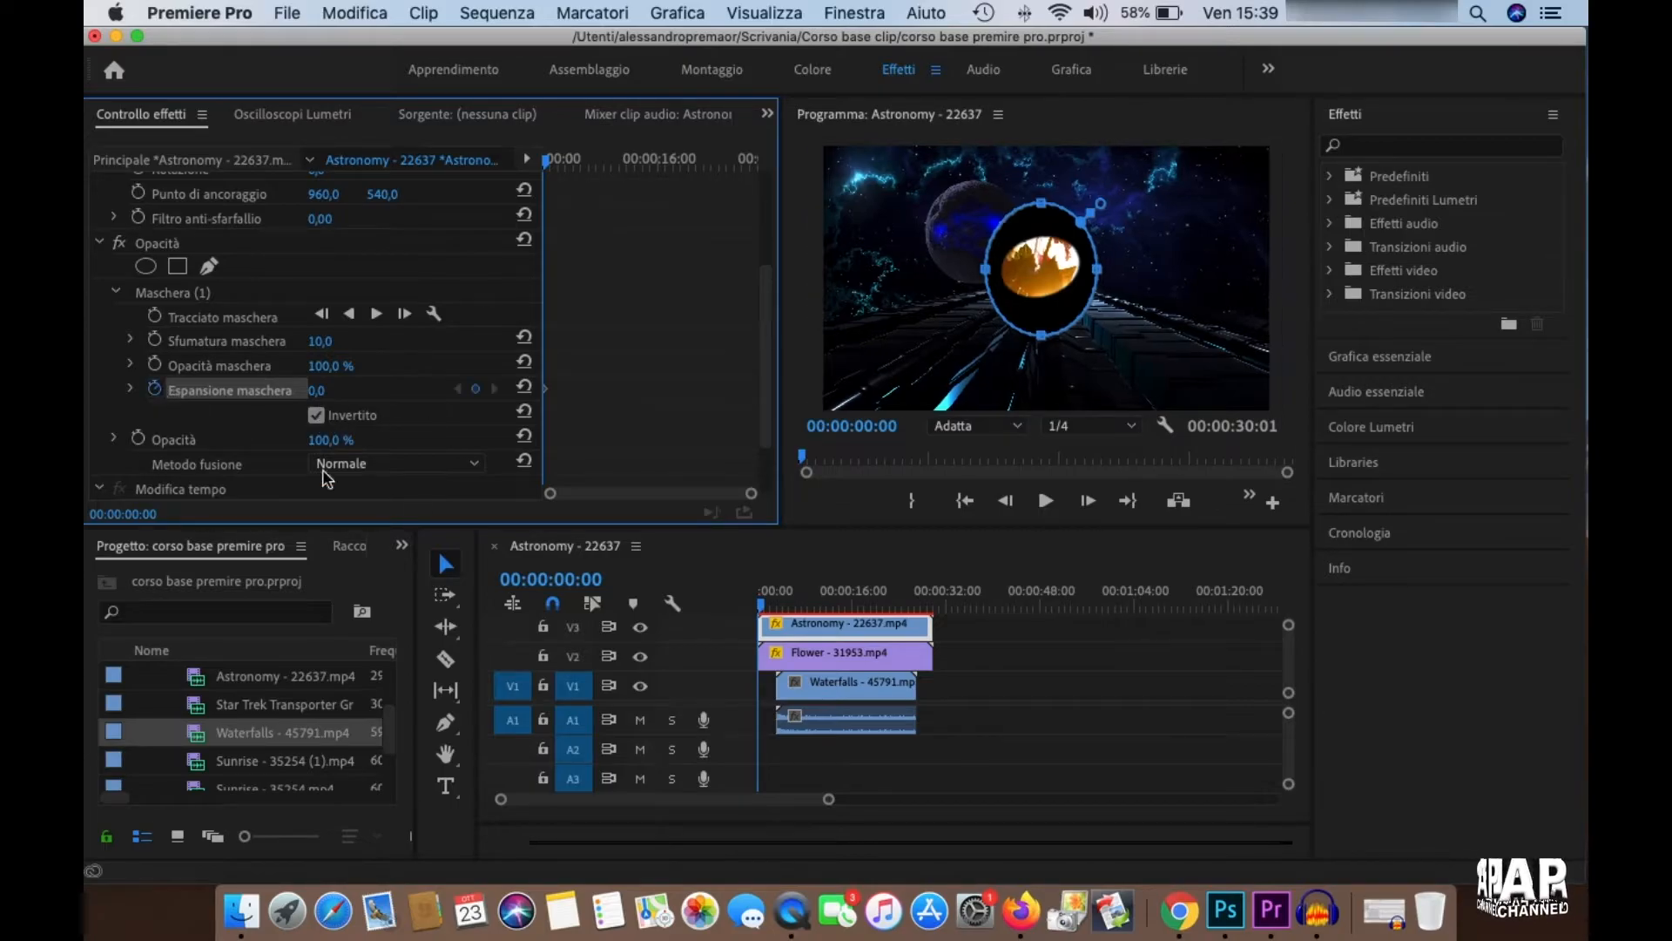
pyautogui.moveTo(557, 160); pyautogui.dragTo(635, 200)
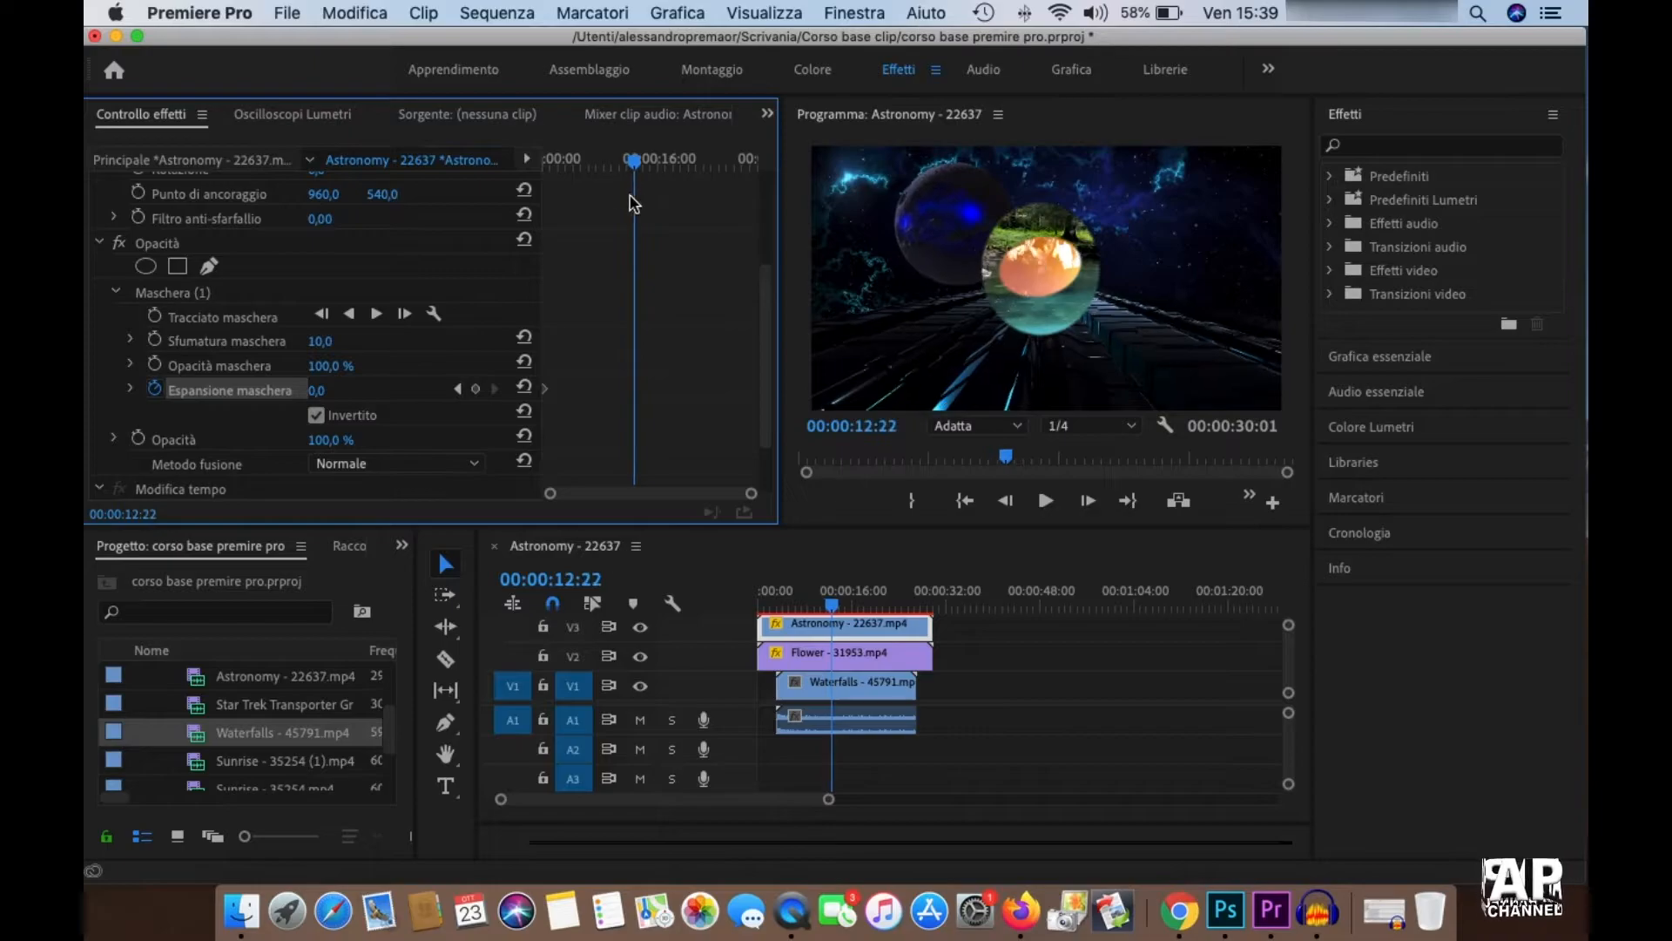
pyautogui.moveTo(317, 391); pyautogui.dragTo(654, 391)
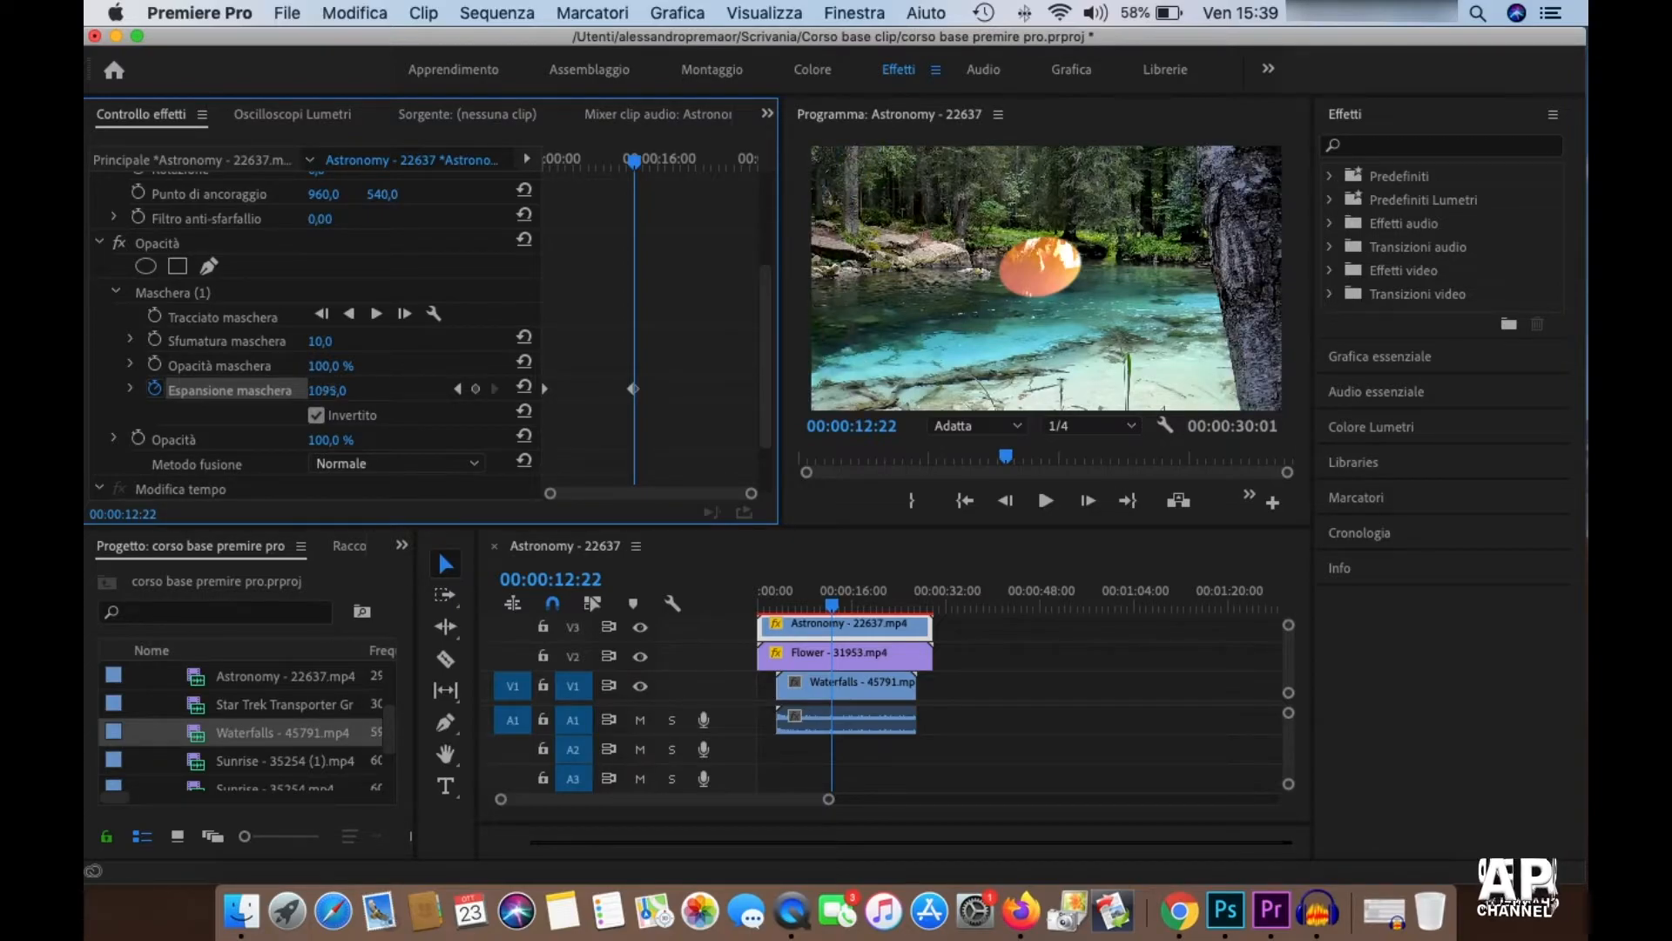
# - Reshape the Flower clip's flattened mask into a rounder shape by lowering its bottom edge
pyautogui.click(848, 661)
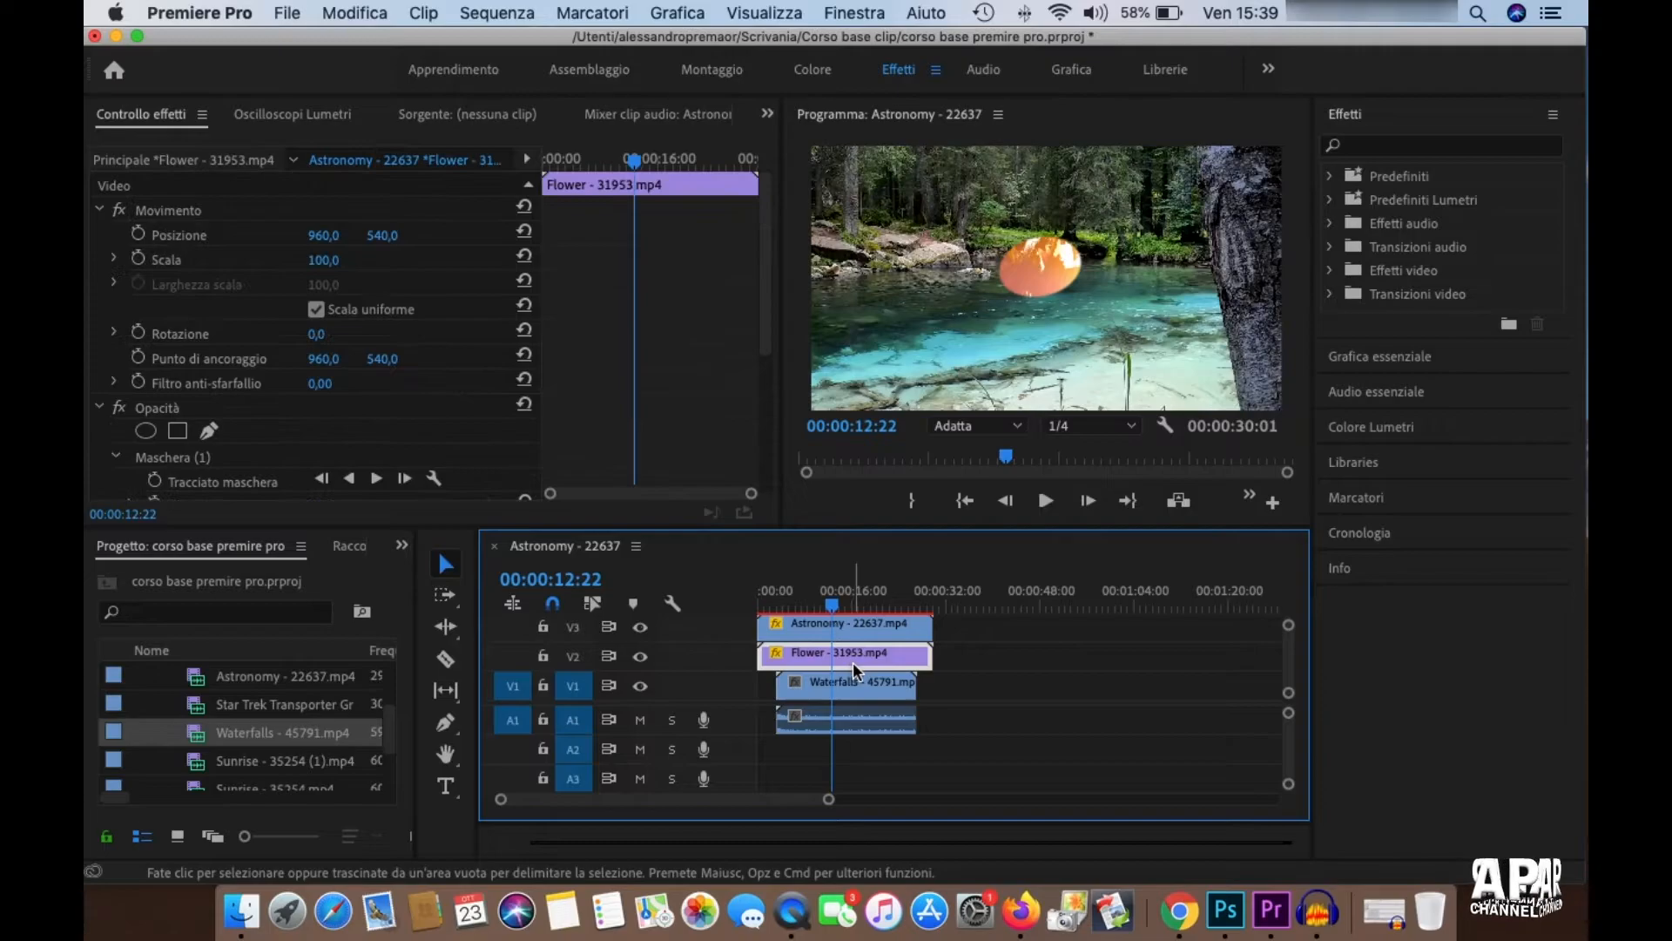
pyautogui.scroll(-2, 174, 392)
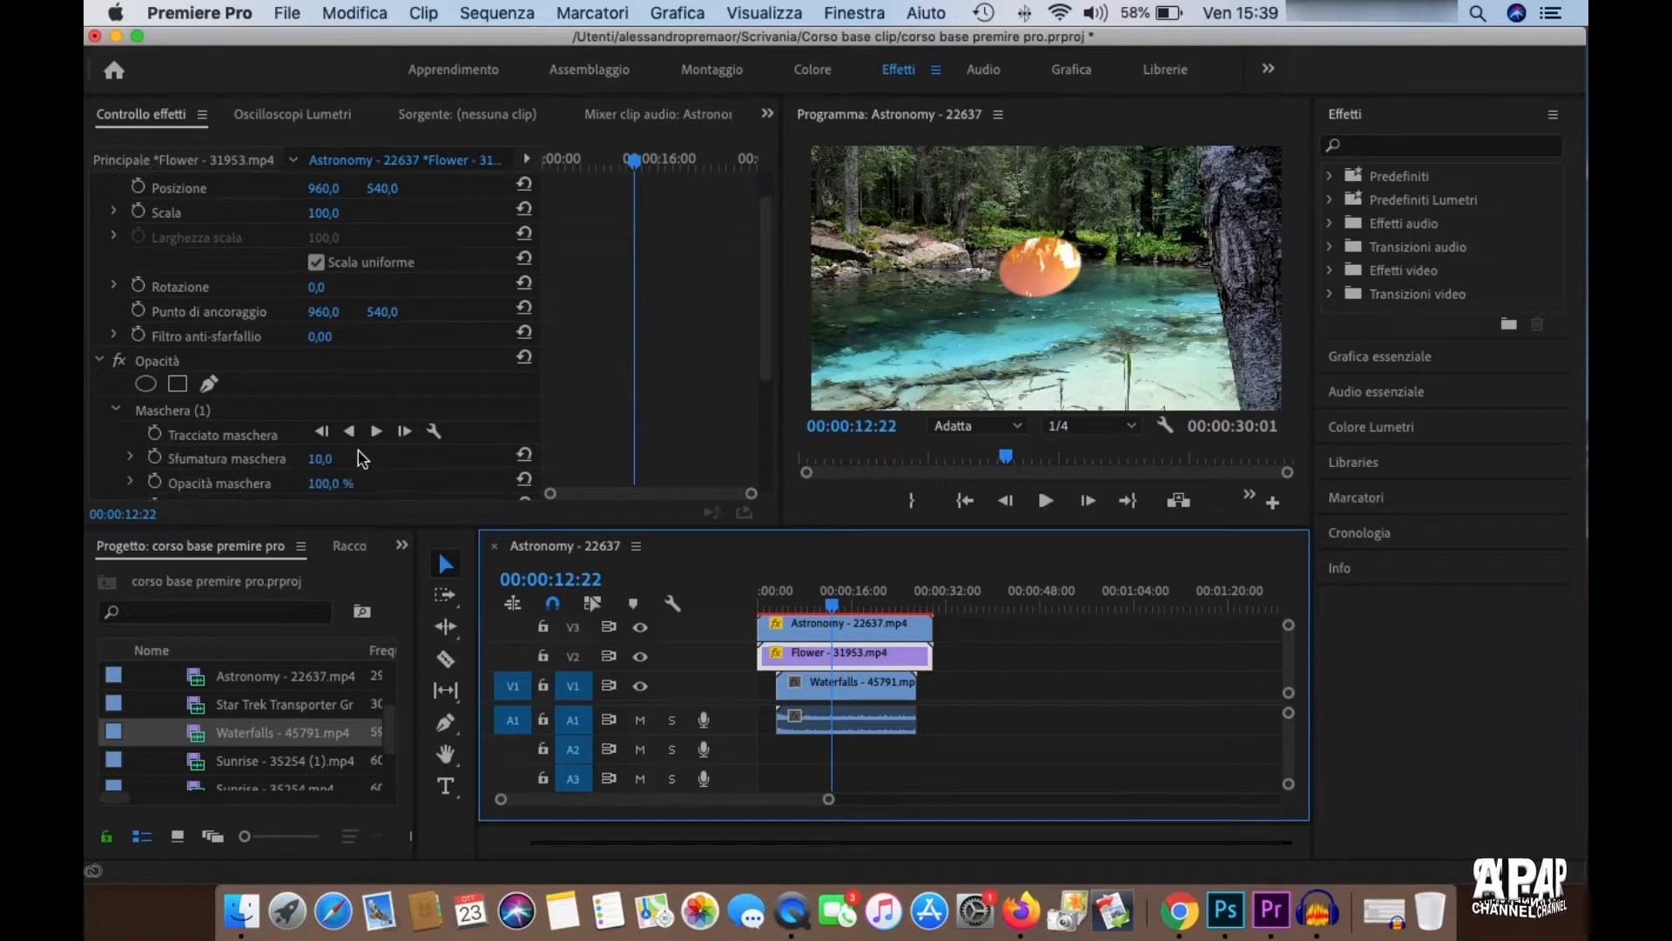
pyautogui.click(207, 411)
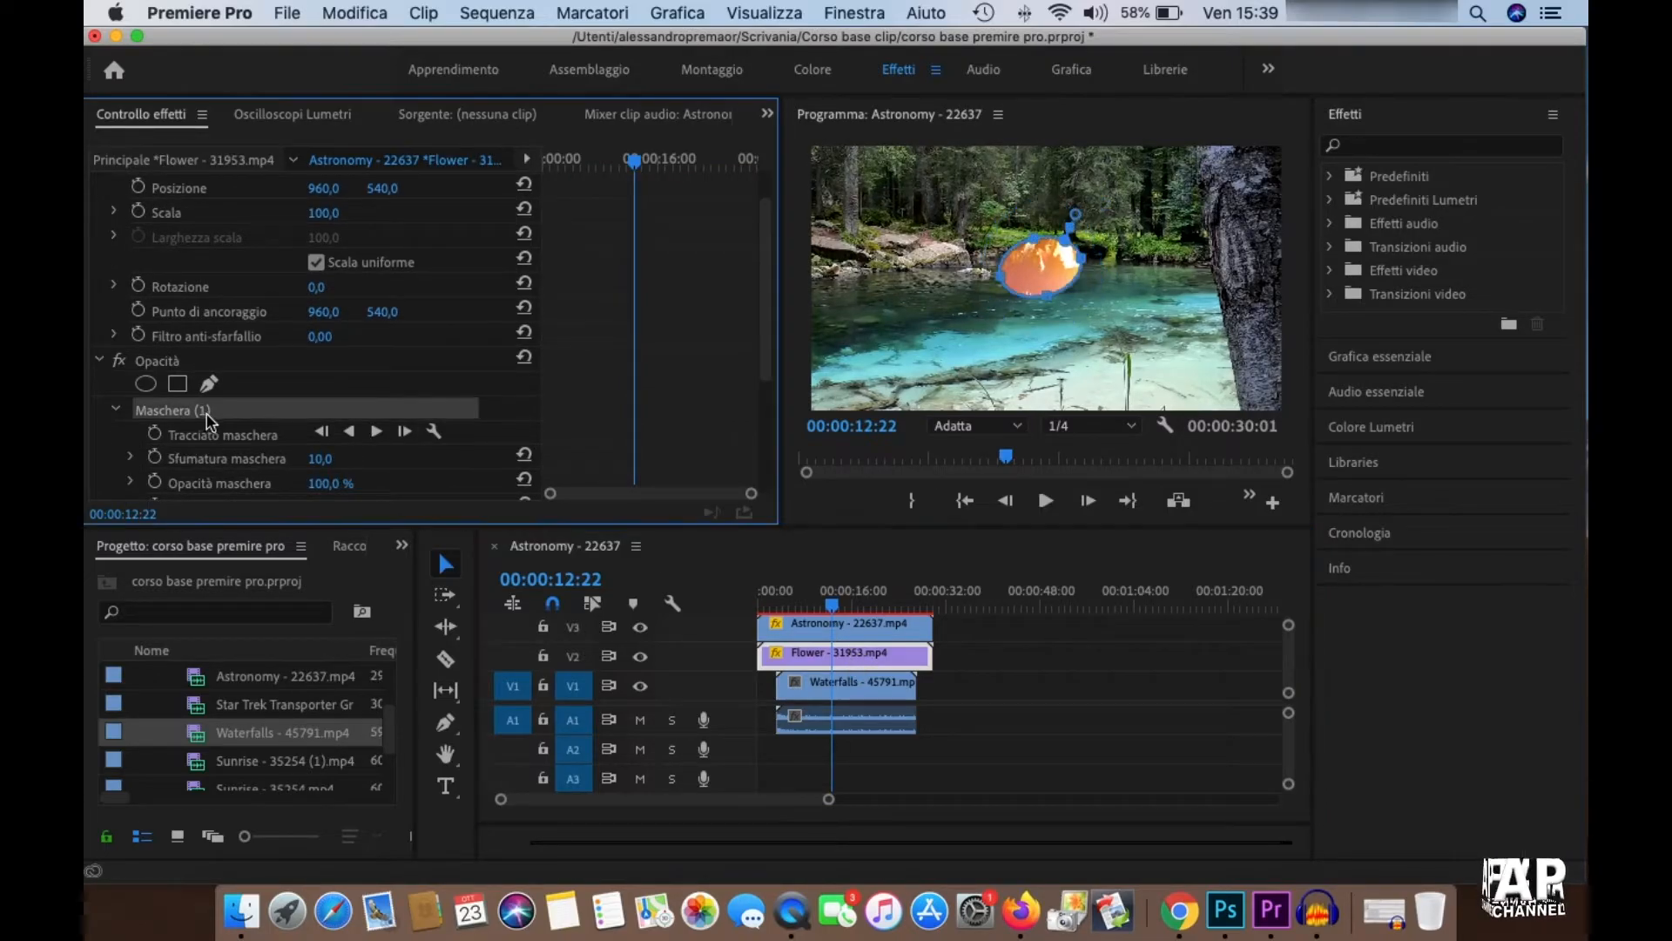
pyautogui.click(1049, 298)
pyautogui.press('super+z')
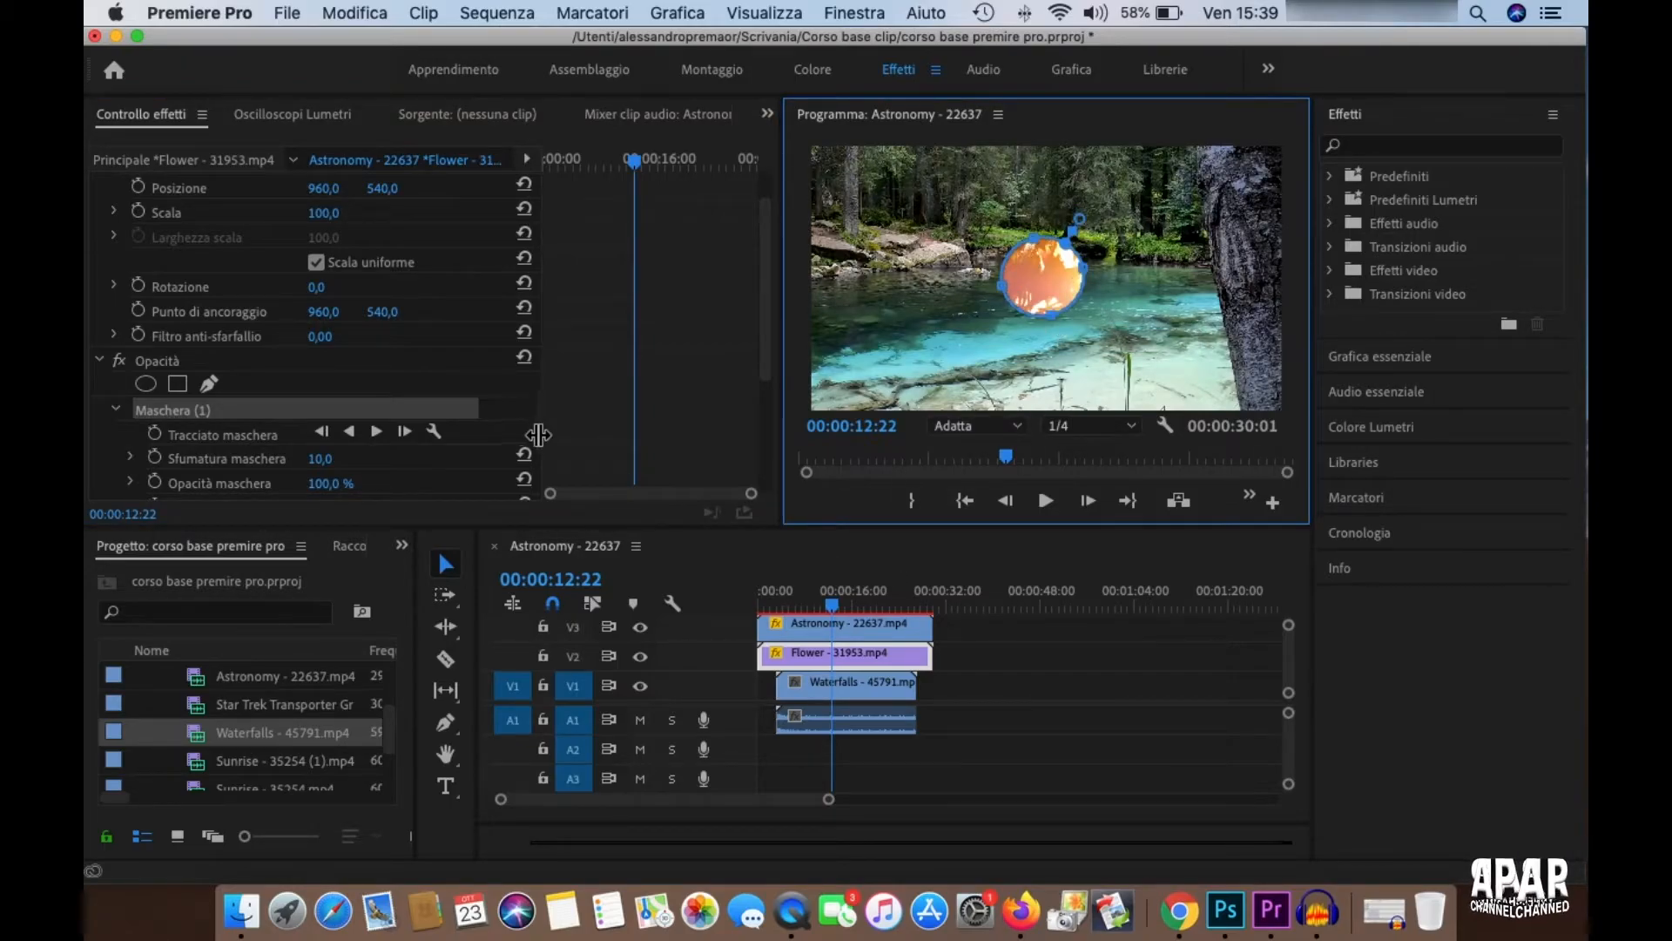
# - Scrub back through the Astronomy clip's mask expansion animation and place the playhead at 00:00:03:13
pyautogui.click(868, 629)
pyautogui.scroll(-5, 640, 331)
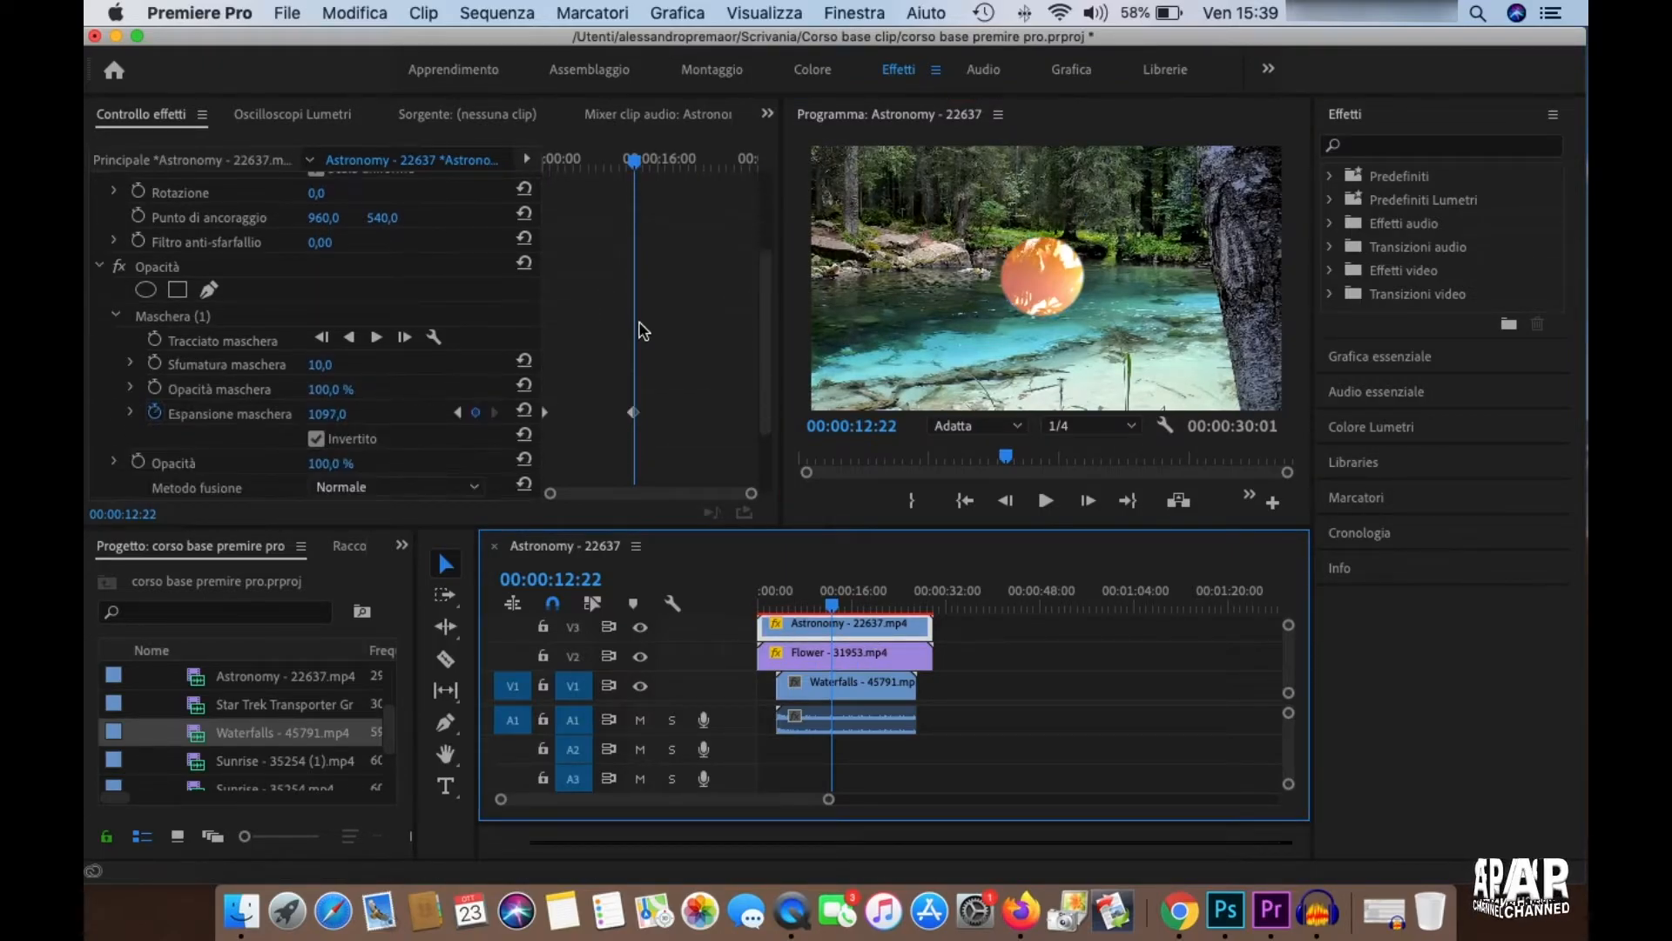
pyautogui.moveTo(634, 166); pyautogui.dragTo(585, 194)
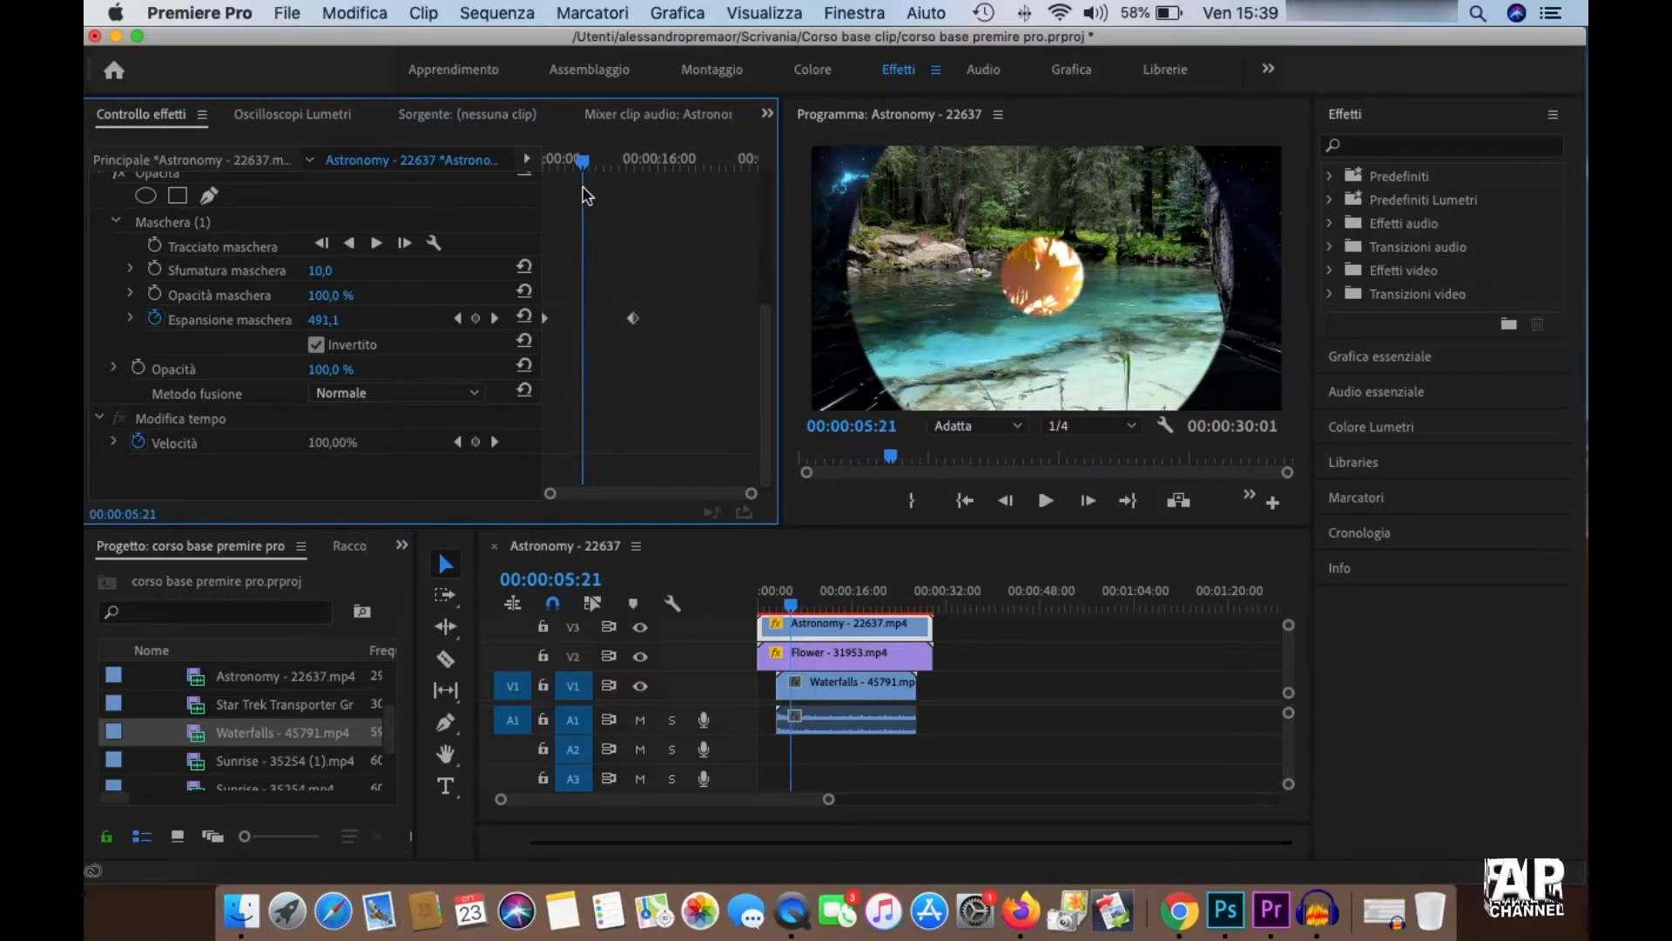
pyautogui.moveTo(589, 169); pyautogui.dragTo(574, 185)
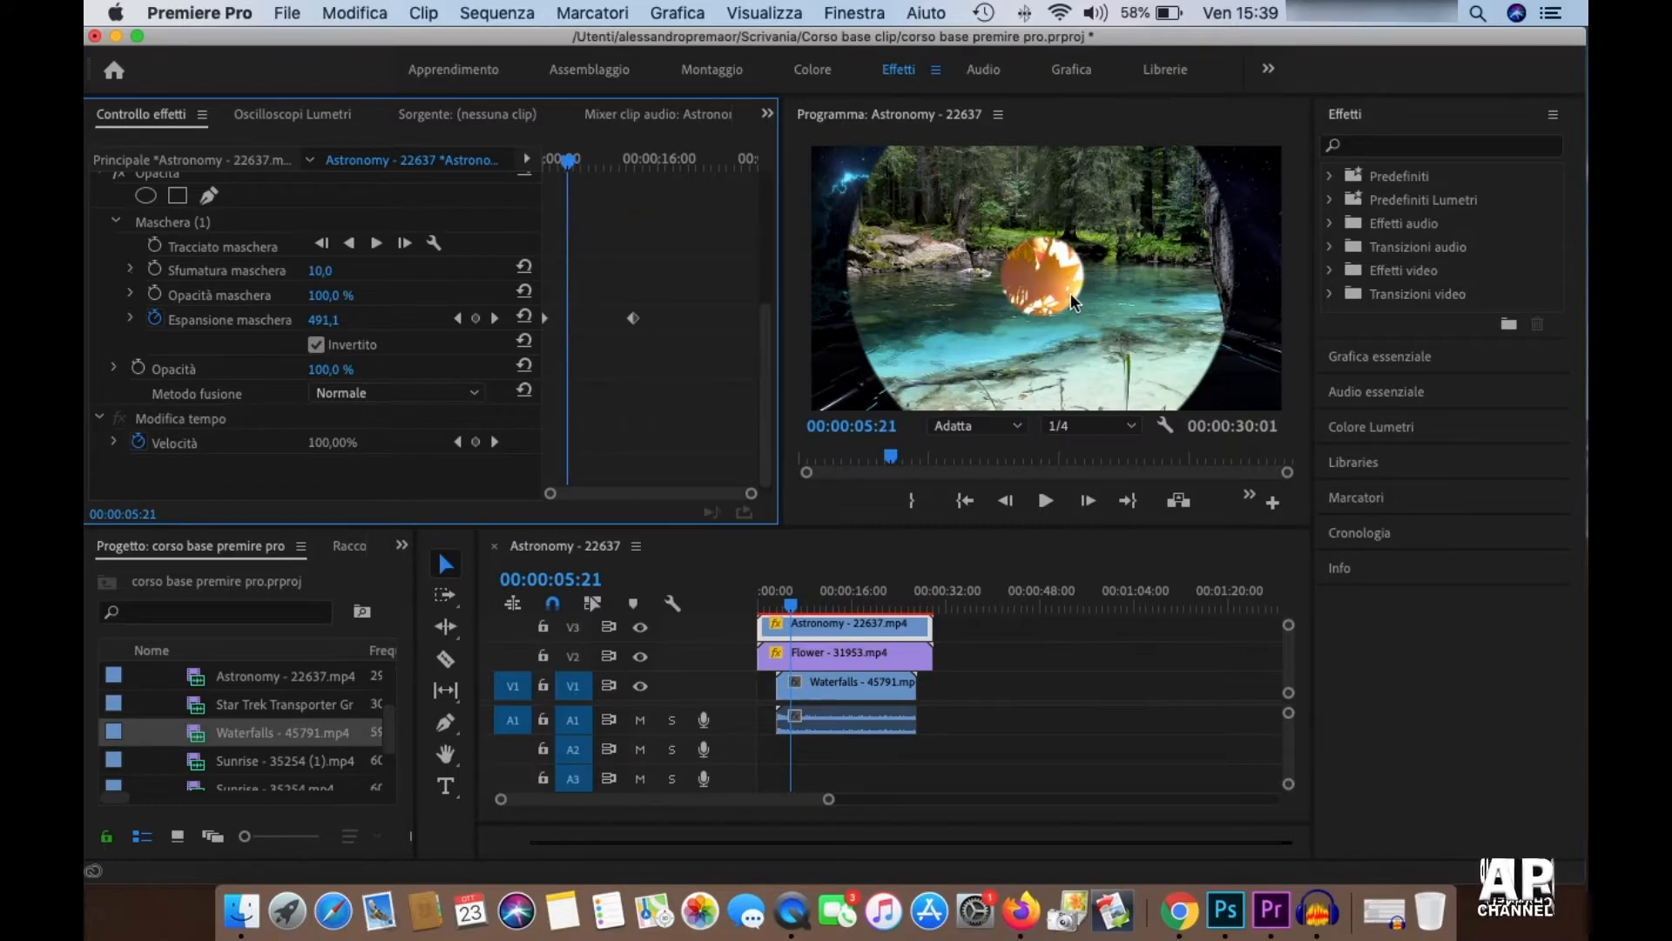
pyautogui.press('Up')
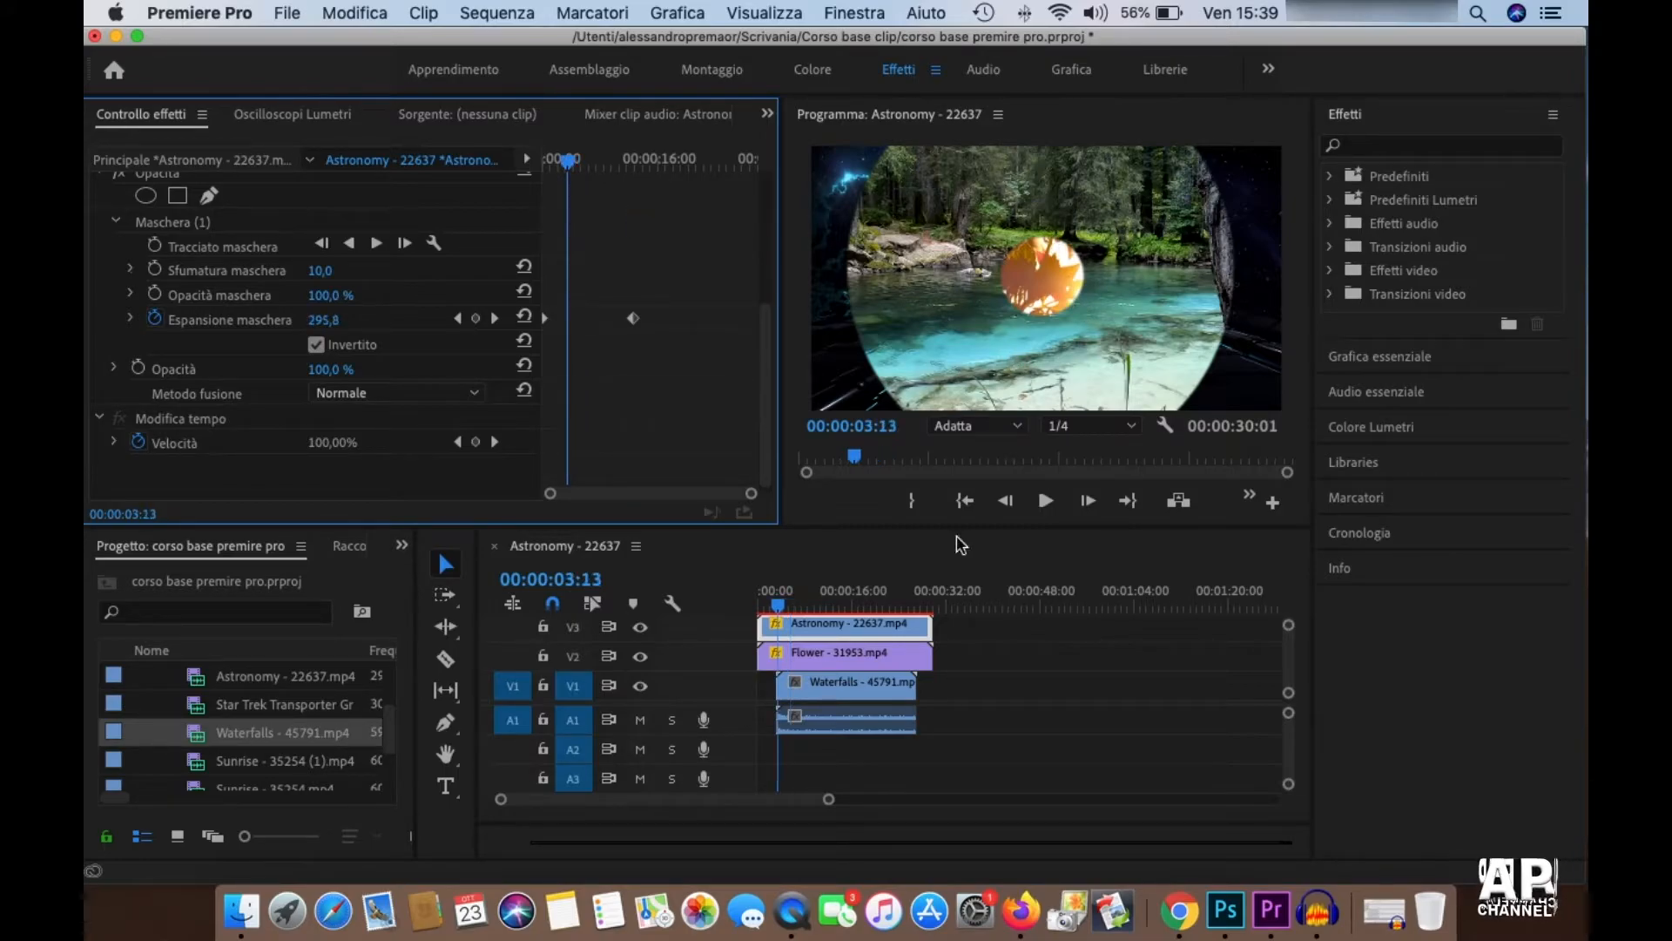
# - Add a starting keyframe of 0 for the Flower clip's mask expansion at 00:00:03:13
pyautogui.click(889, 655)
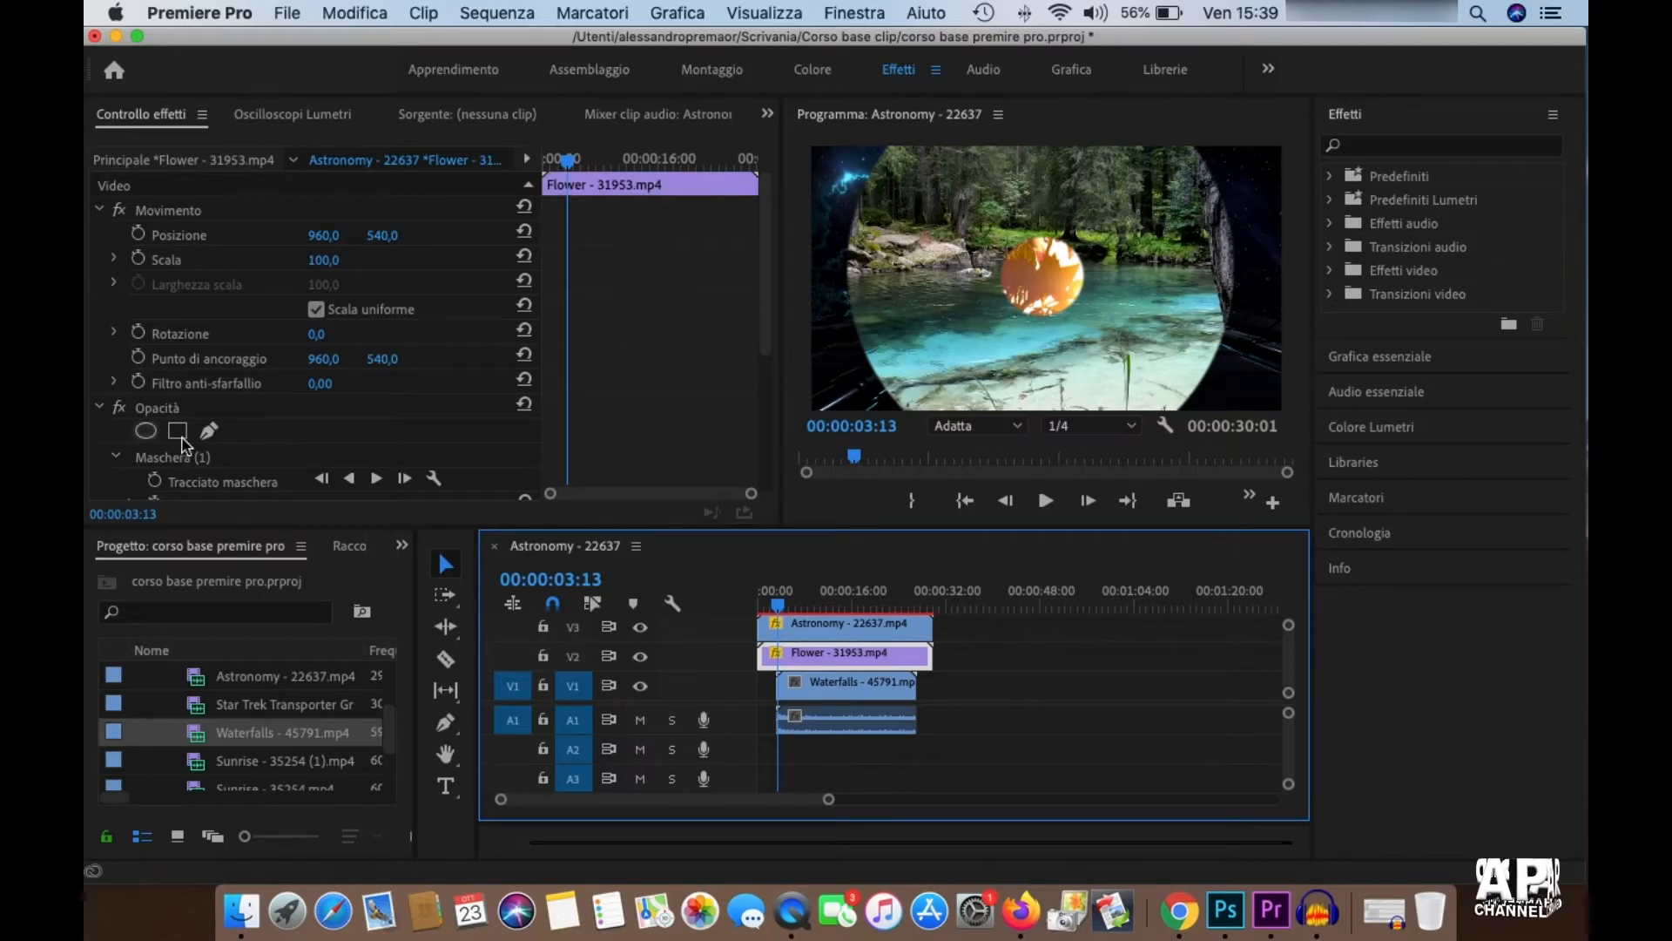
pyautogui.scroll(-3, 342, 447)
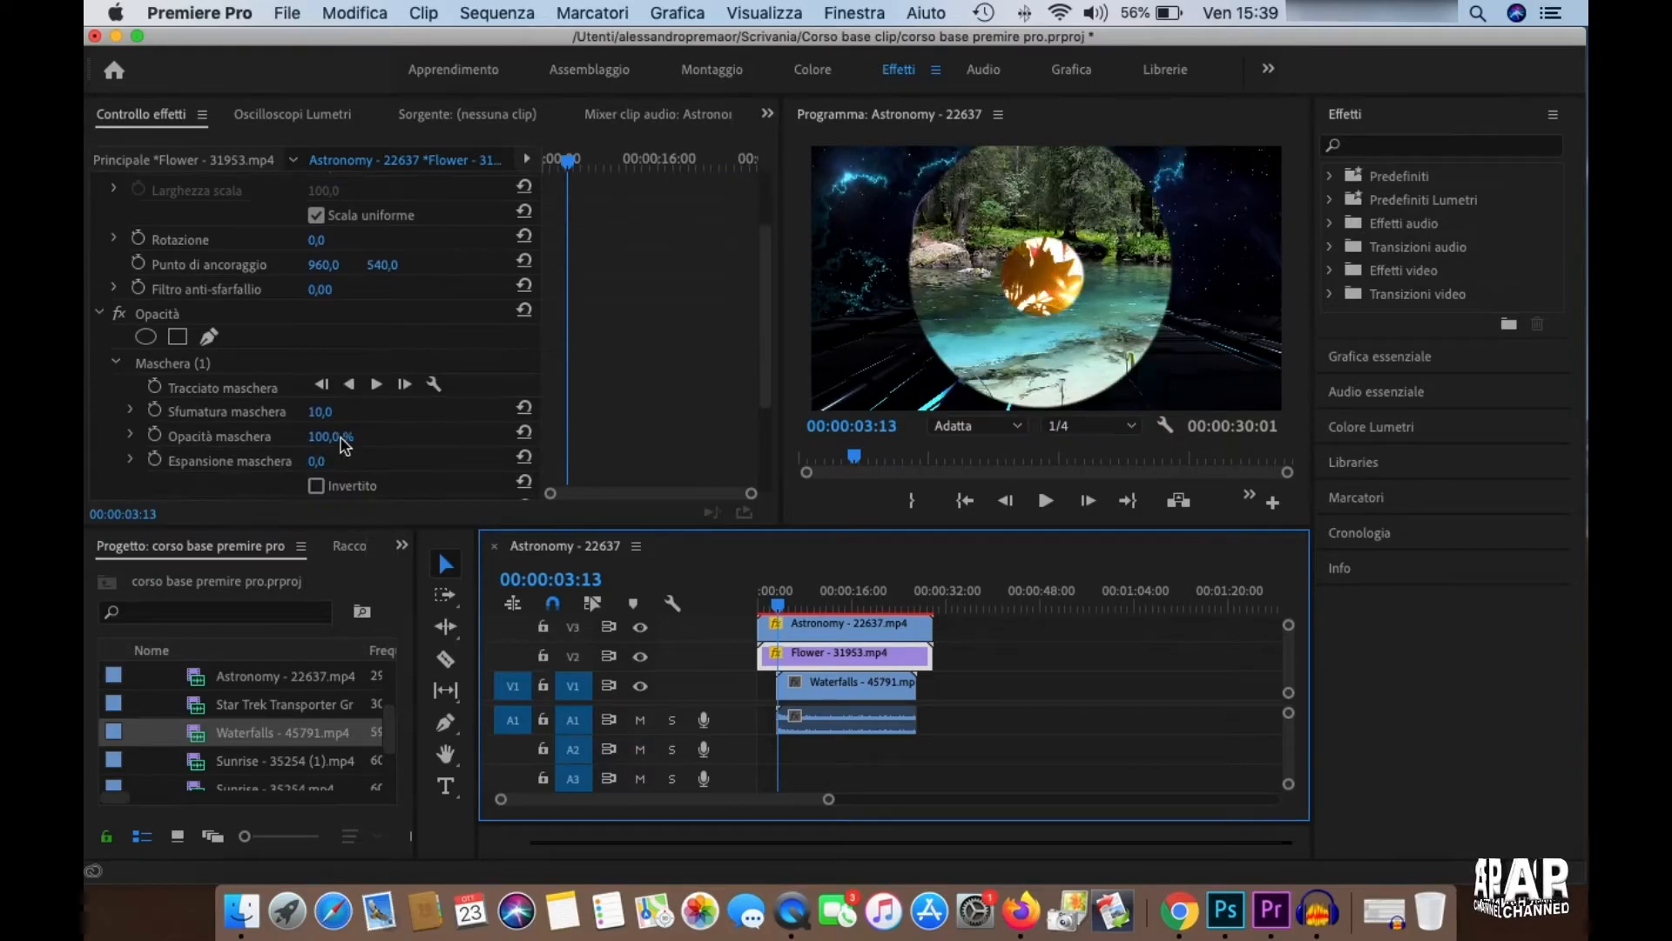
pyautogui.click(155, 461)
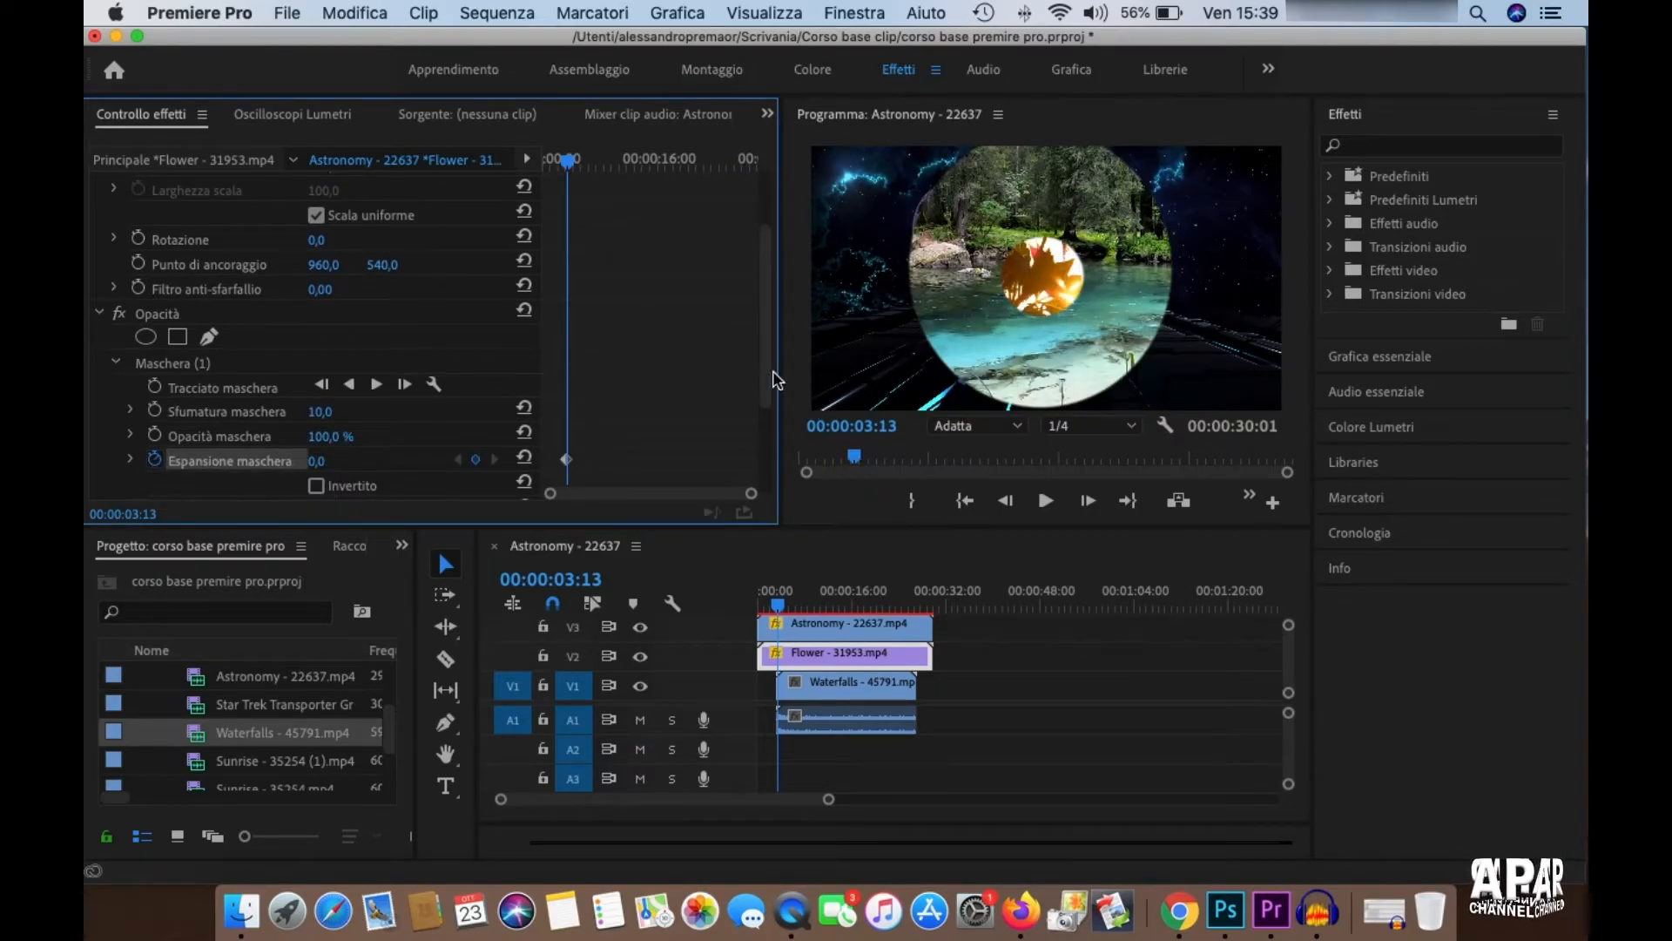
# - Align the playhead with the Astronomy clip's last mask expansion keyframe at 00:00:12:22 and keyframe the Flower clip's mask expansion at 1008
pyautogui.click(843, 626)
pyautogui.scroll(-4, 637, 404)
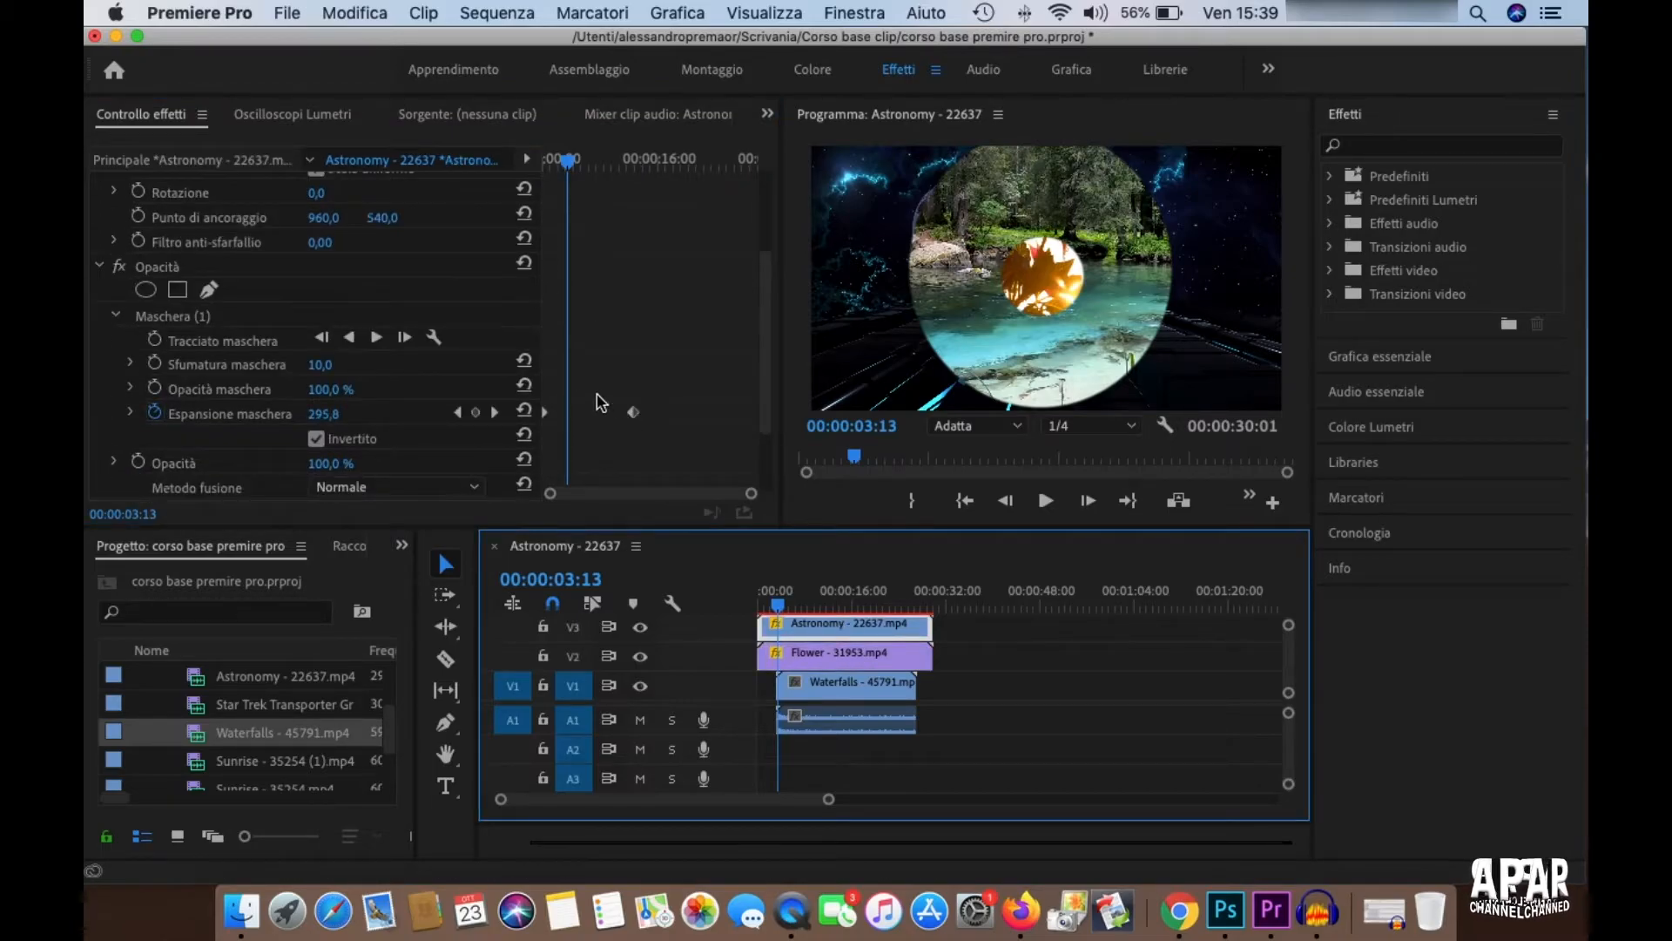
pyautogui.click(495, 413)
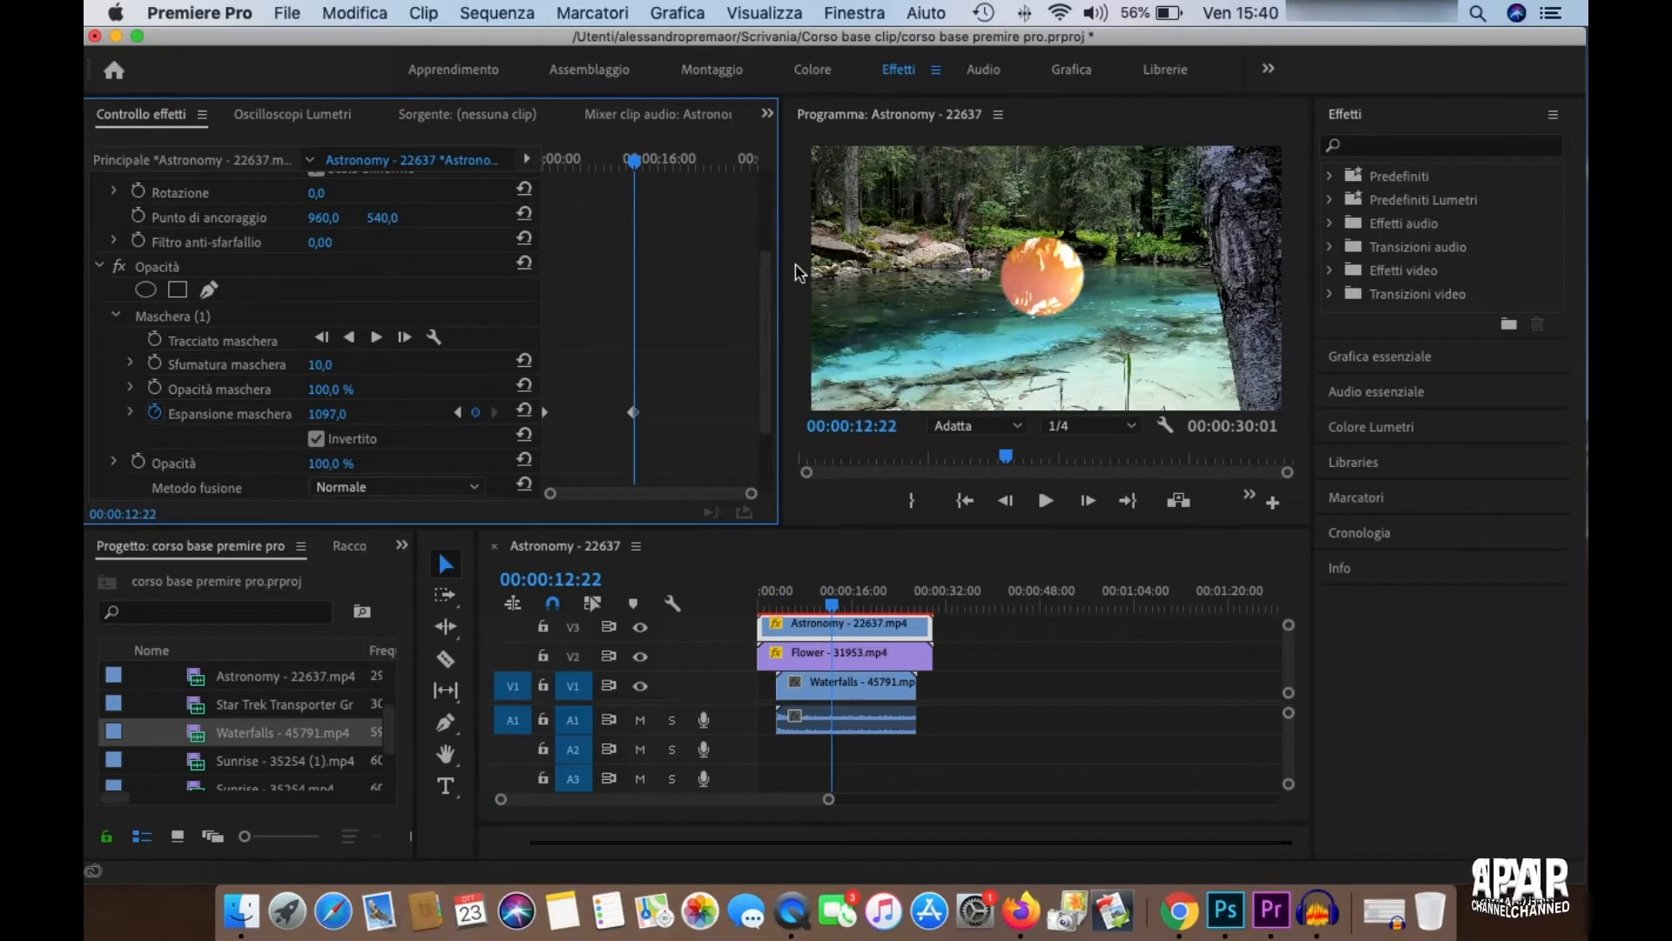
pyautogui.click(882, 655)
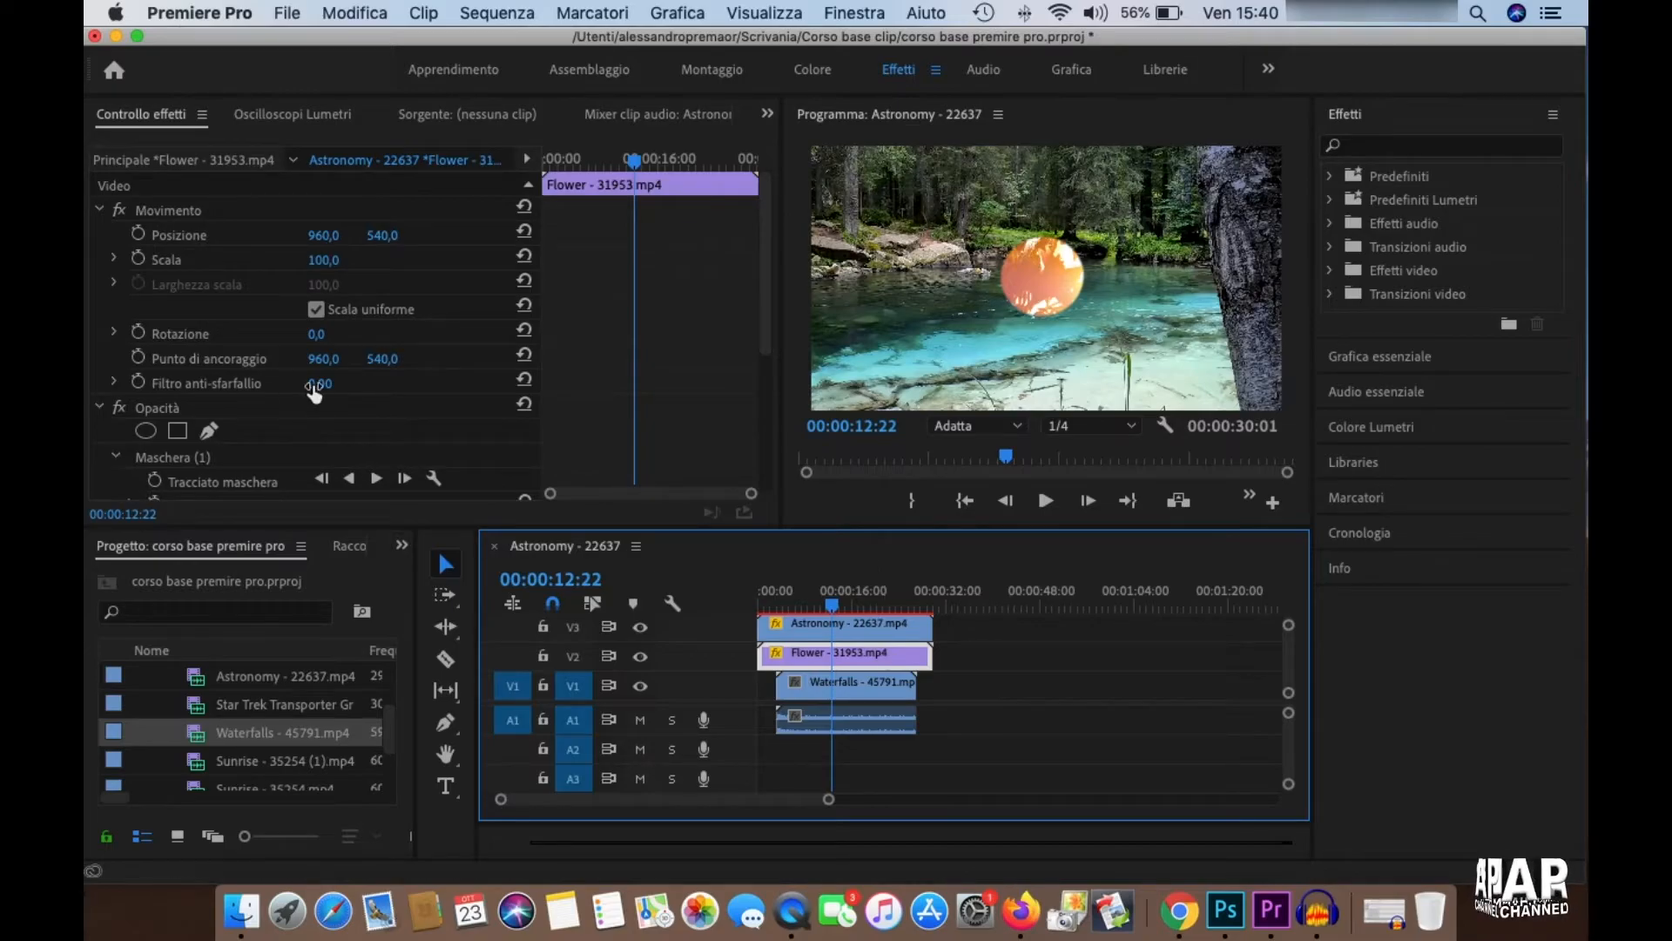
pyautogui.scroll(-5, 305, 468)
pyautogui.moveTo(333, 351); pyautogui.dragTo(609, 351)
pyautogui.moveTo(323, 343); pyautogui.dragTo(337, 349)
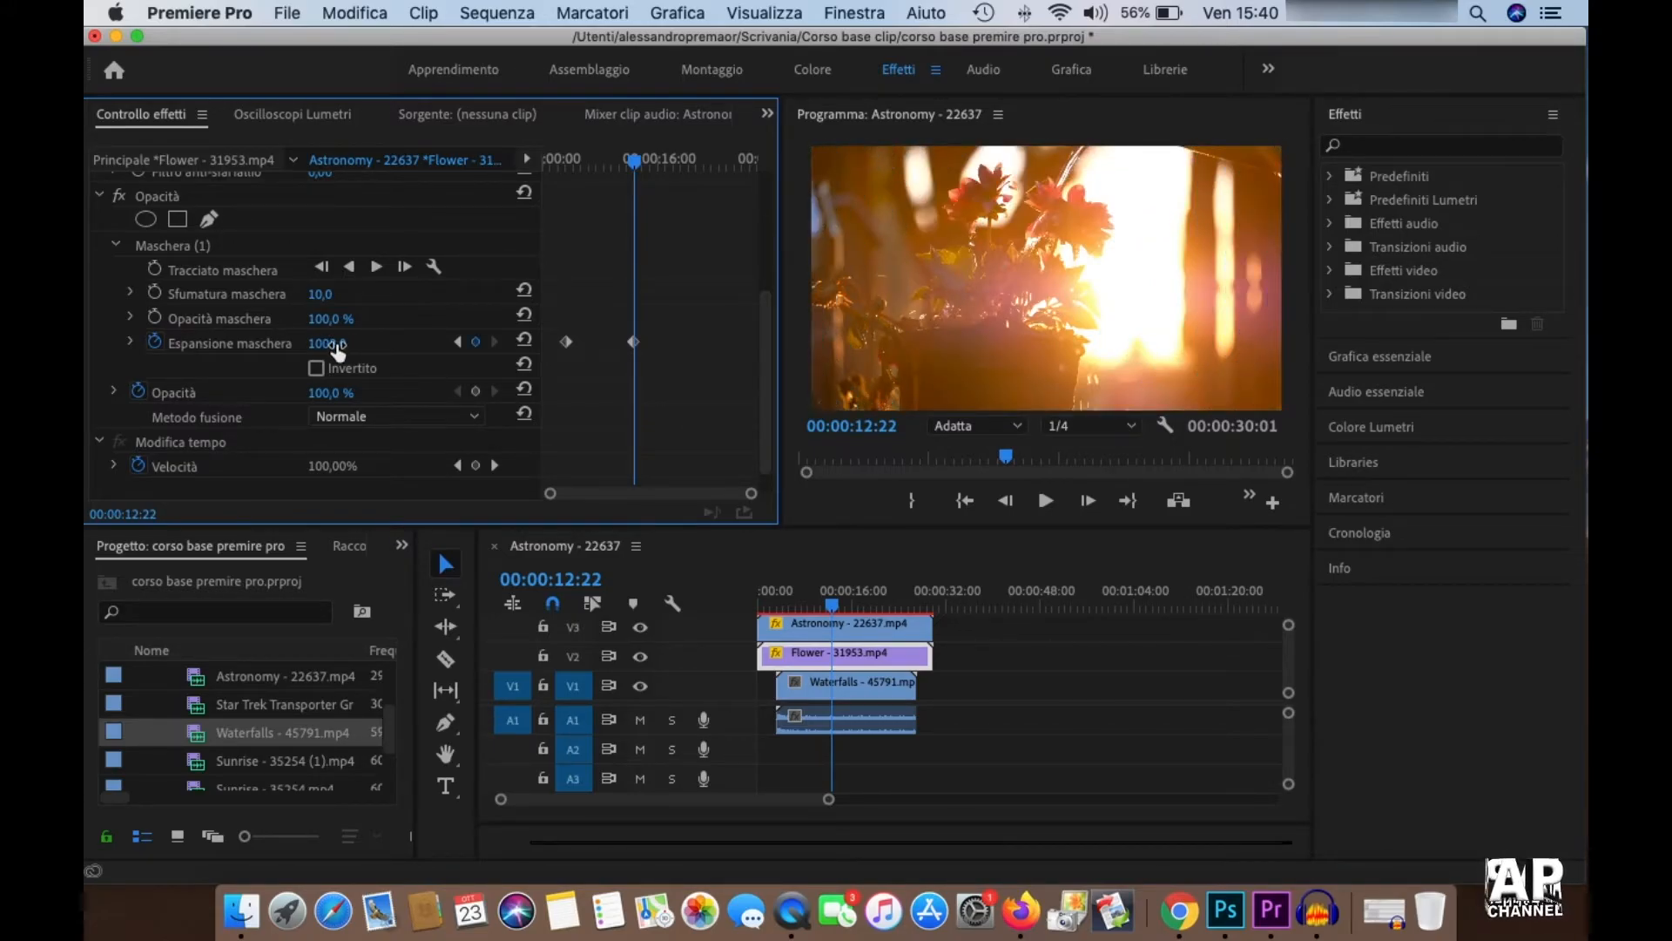
# - Temporarily hide track V2 to view the Waterfalls clip beneath the Flower clip, and make the track visible again
pyautogui.click(852, 688)
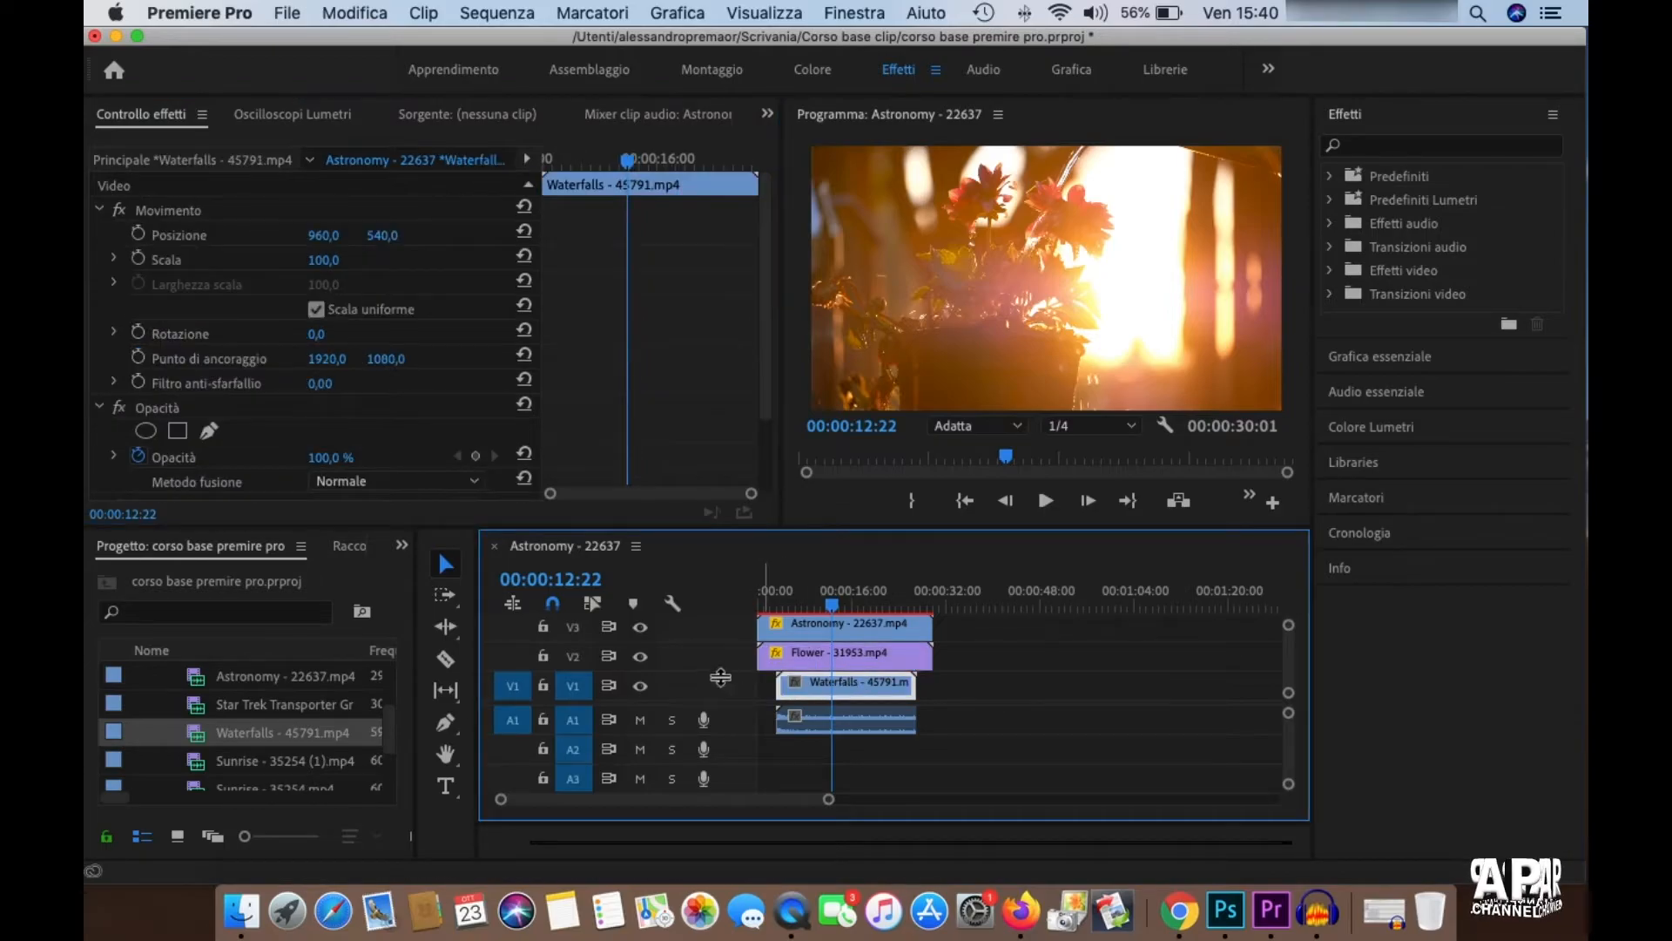
pyautogui.click(641, 657)
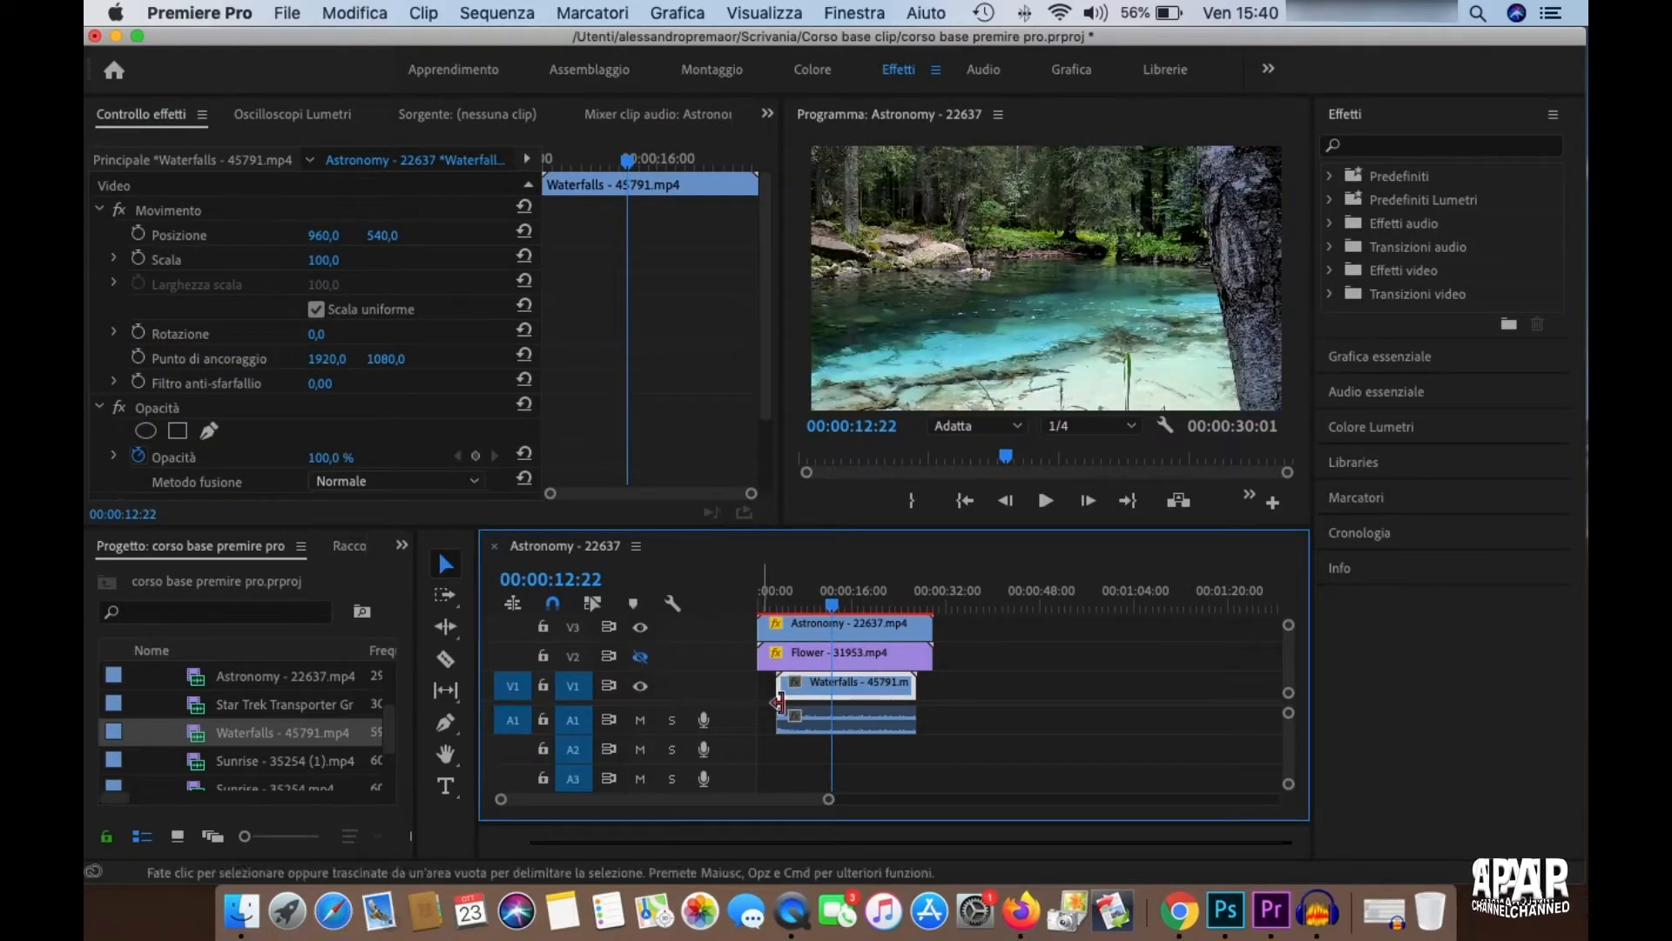
pyautogui.click(839, 656)
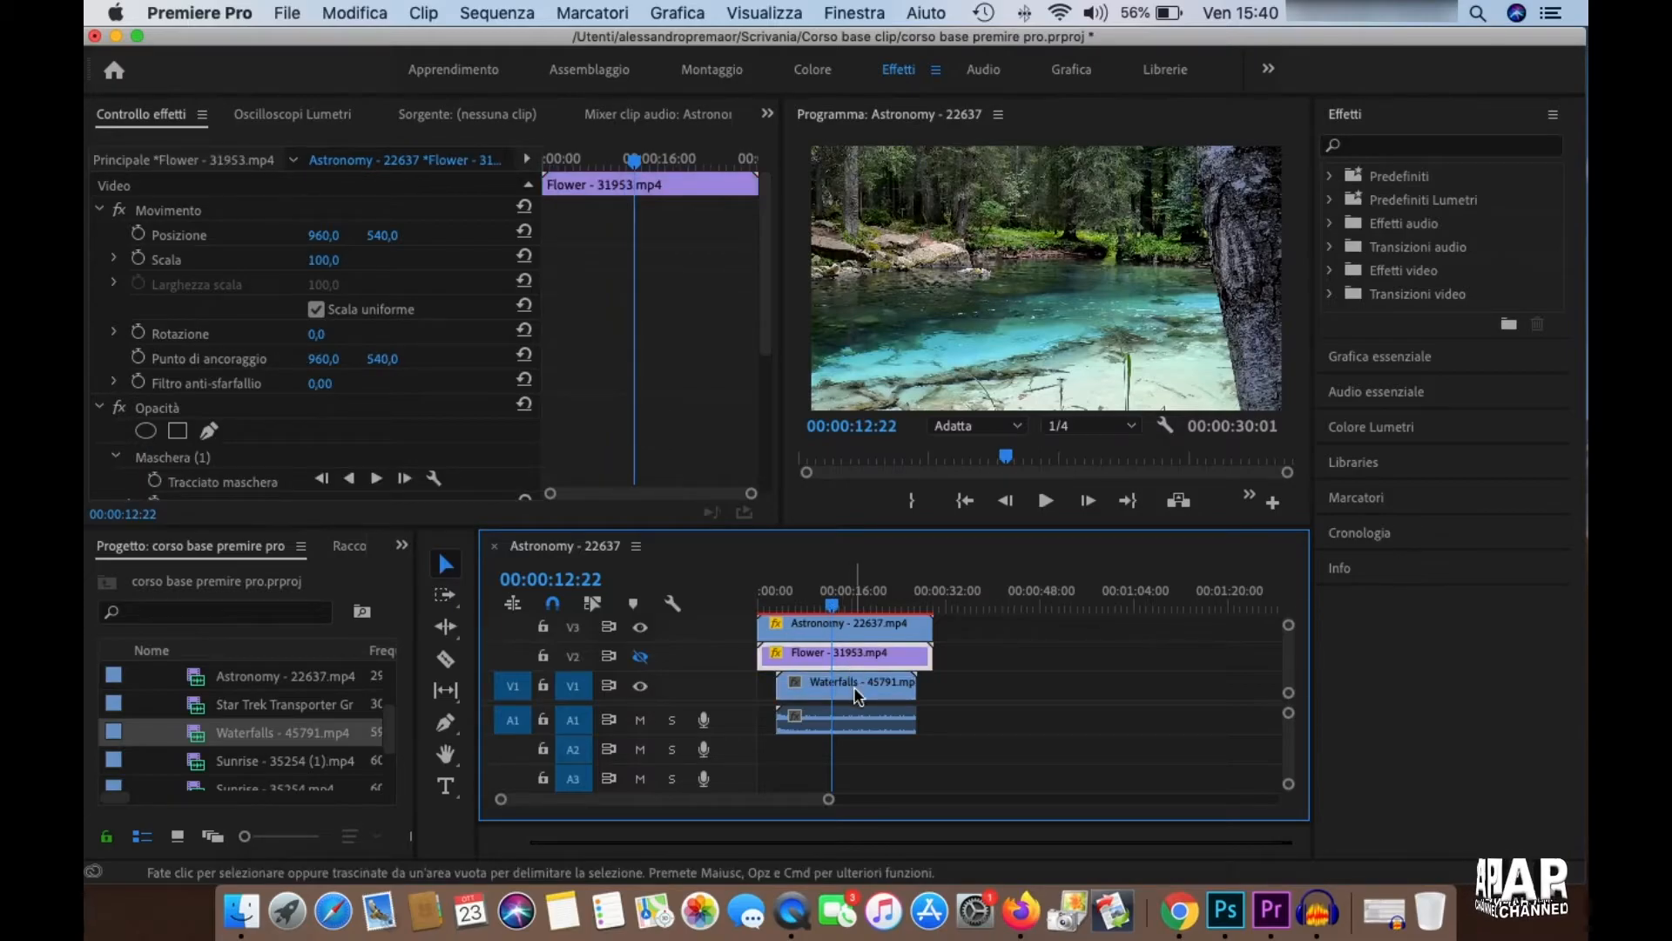
pyautogui.click(858, 690)
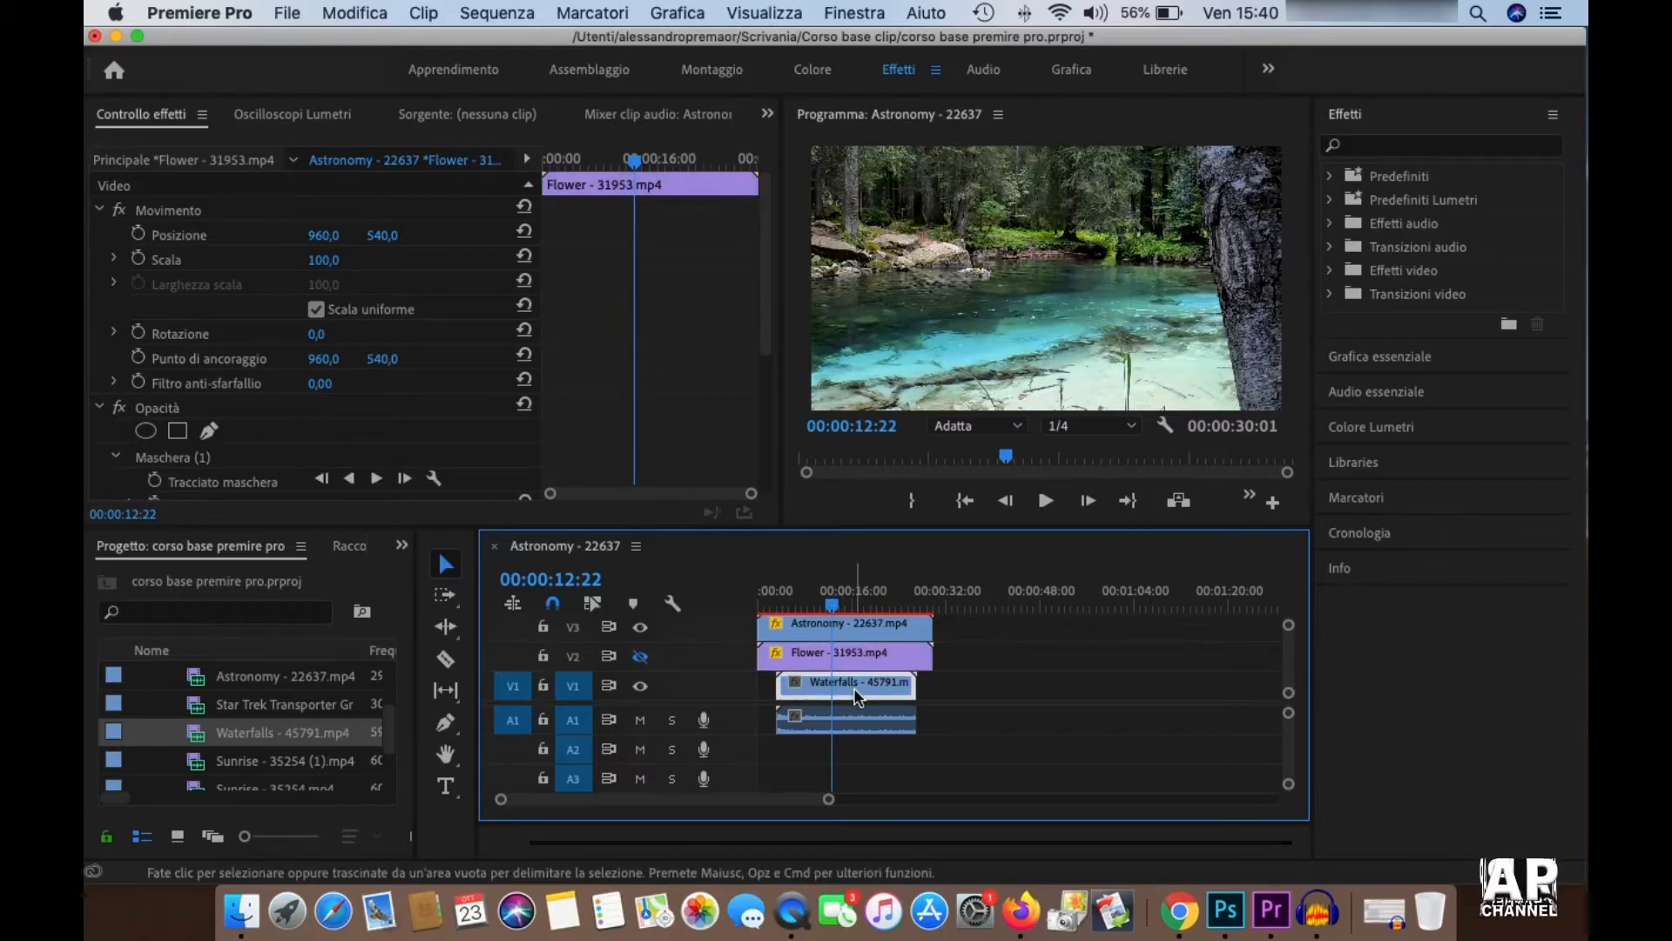
pyautogui.click(640, 656)
# - Scrub back to before the Flower clip's first mask expansion keyframe and play the layered mask animation
pyautogui.moveTo(833, 607); pyautogui.dragTo(793, 633)
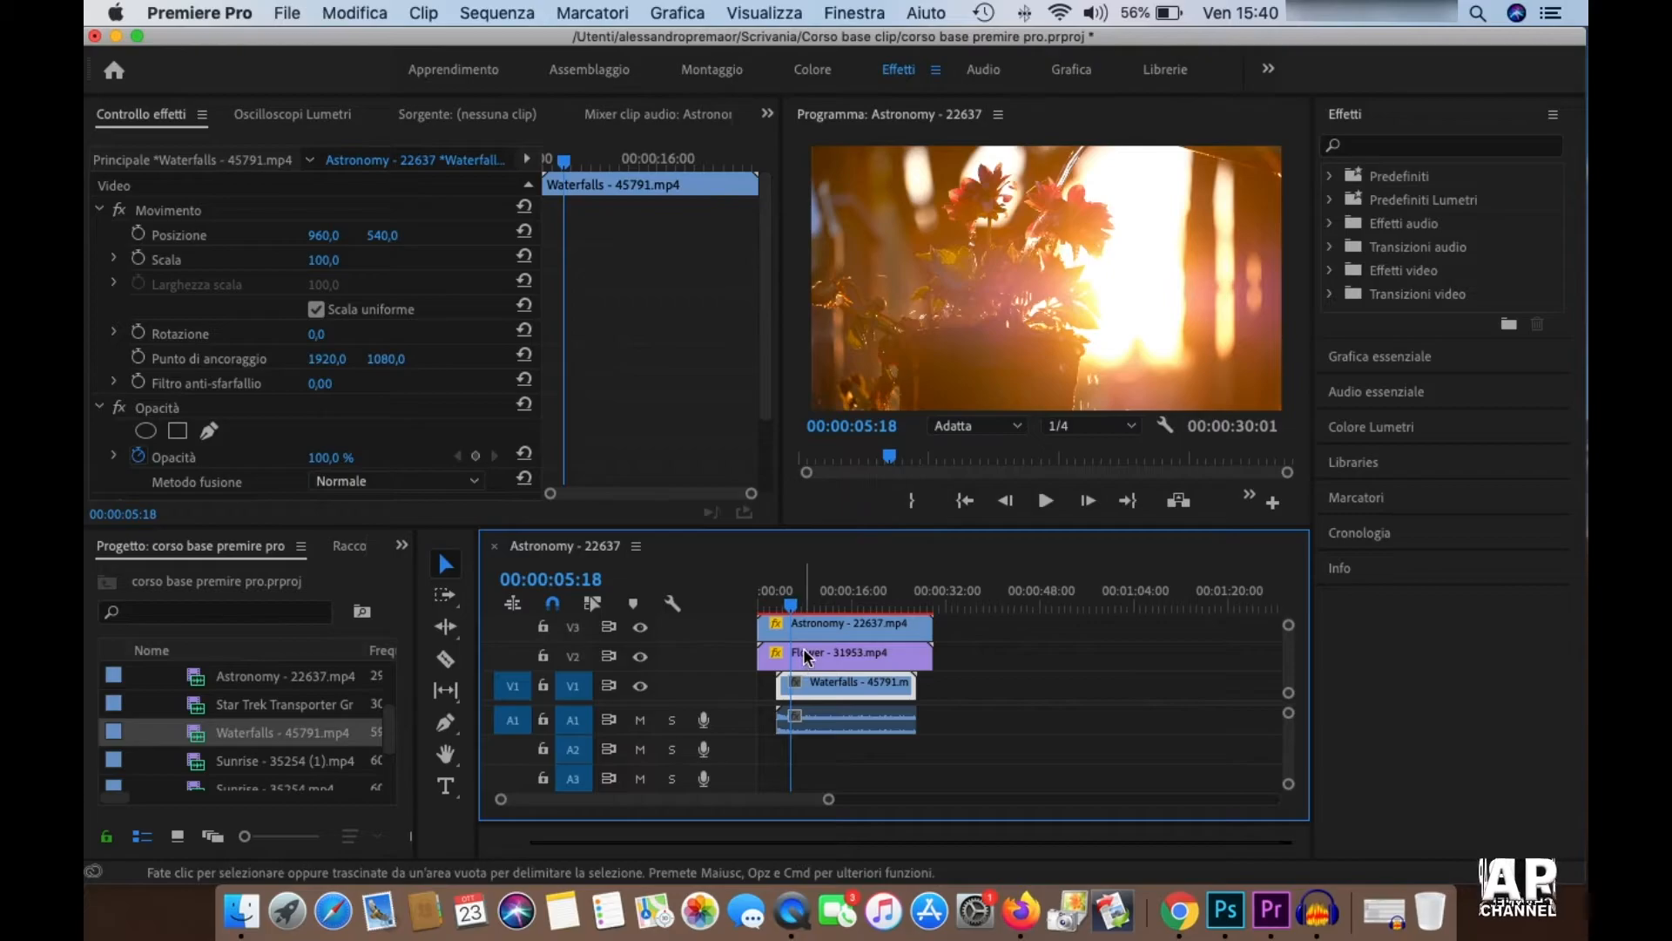
pyautogui.scroll(-2, 631, 426)
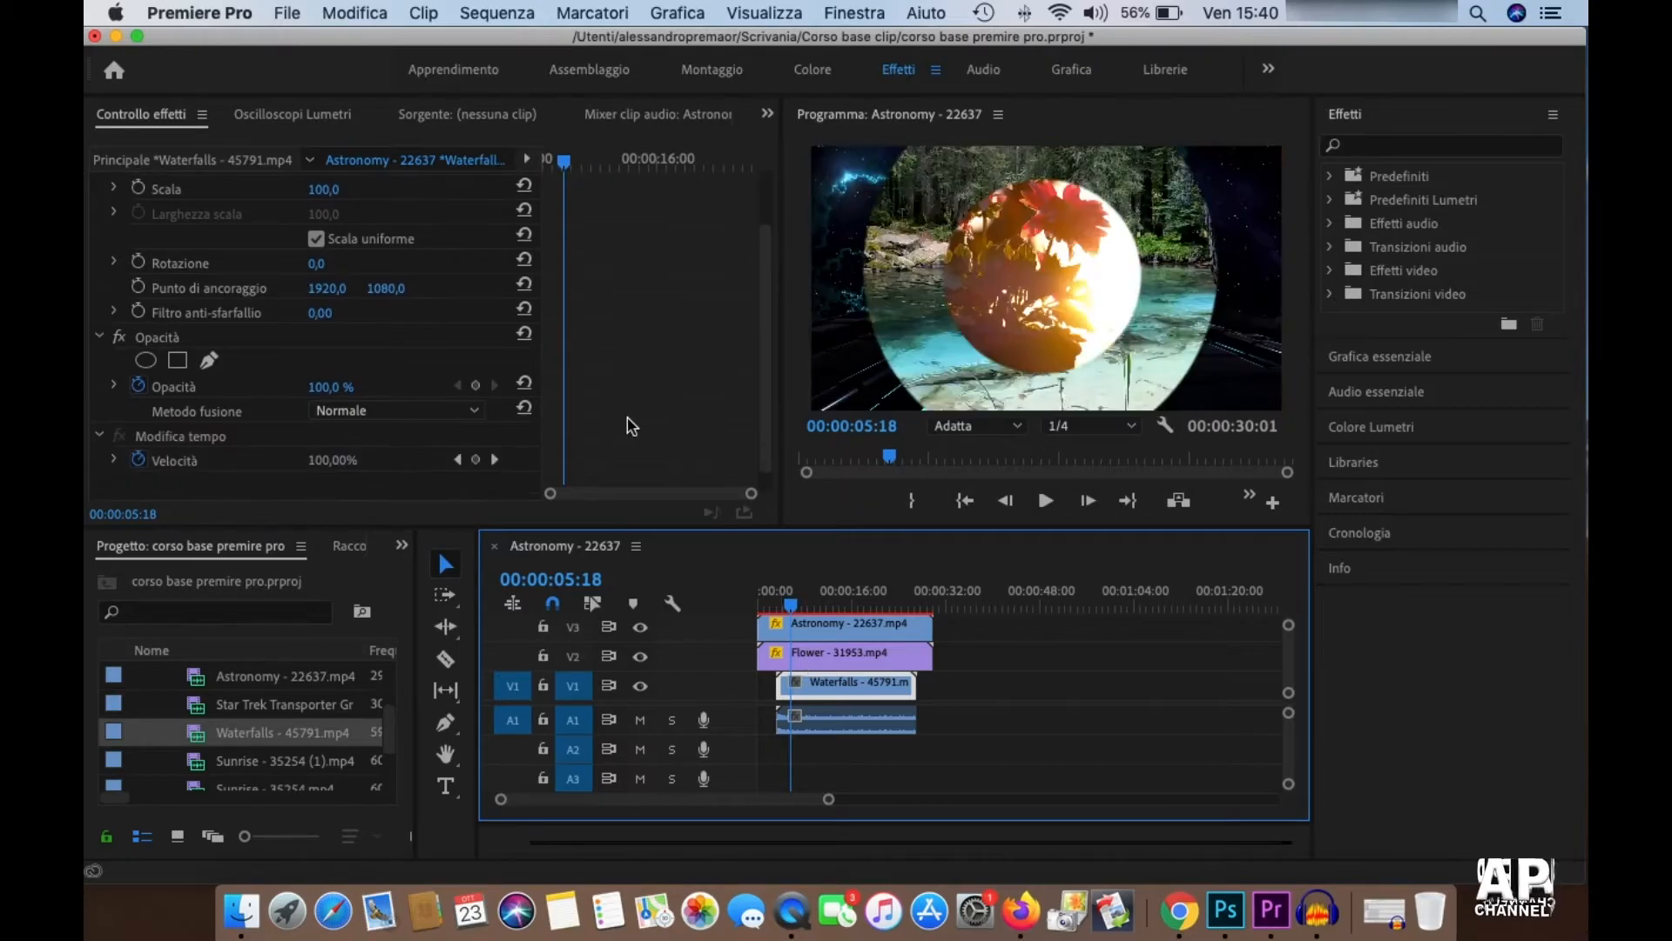
pyautogui.click(802, 660)
pyautogui.scroll(-4, 645, 405)
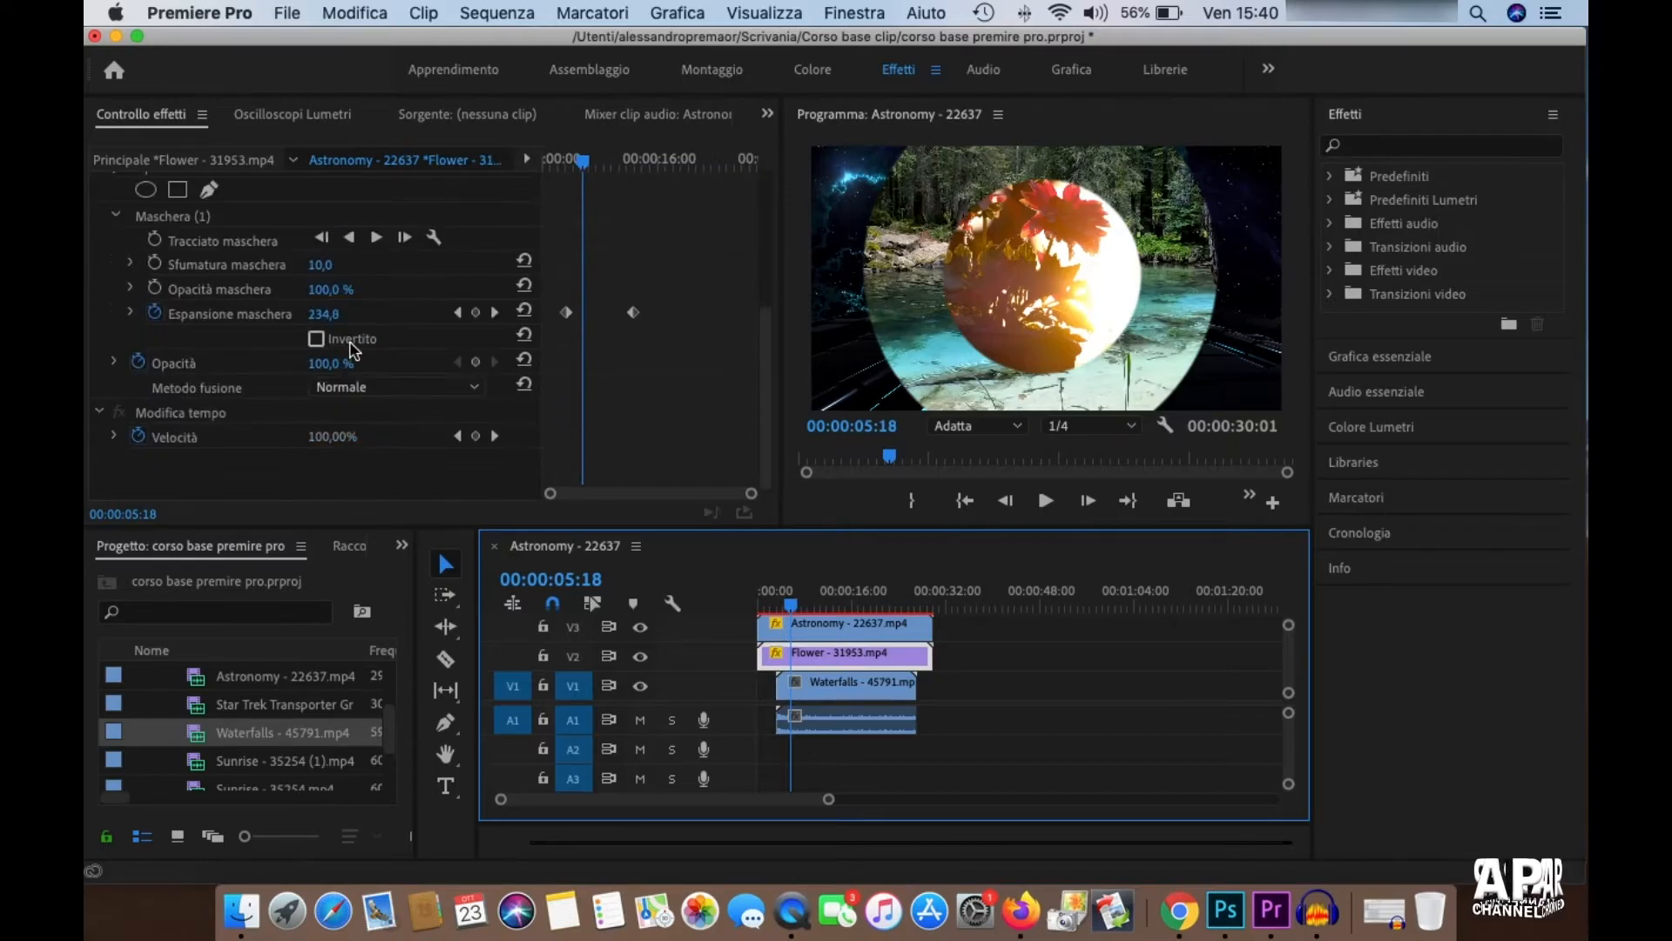
pyautogui.click(456, 312)
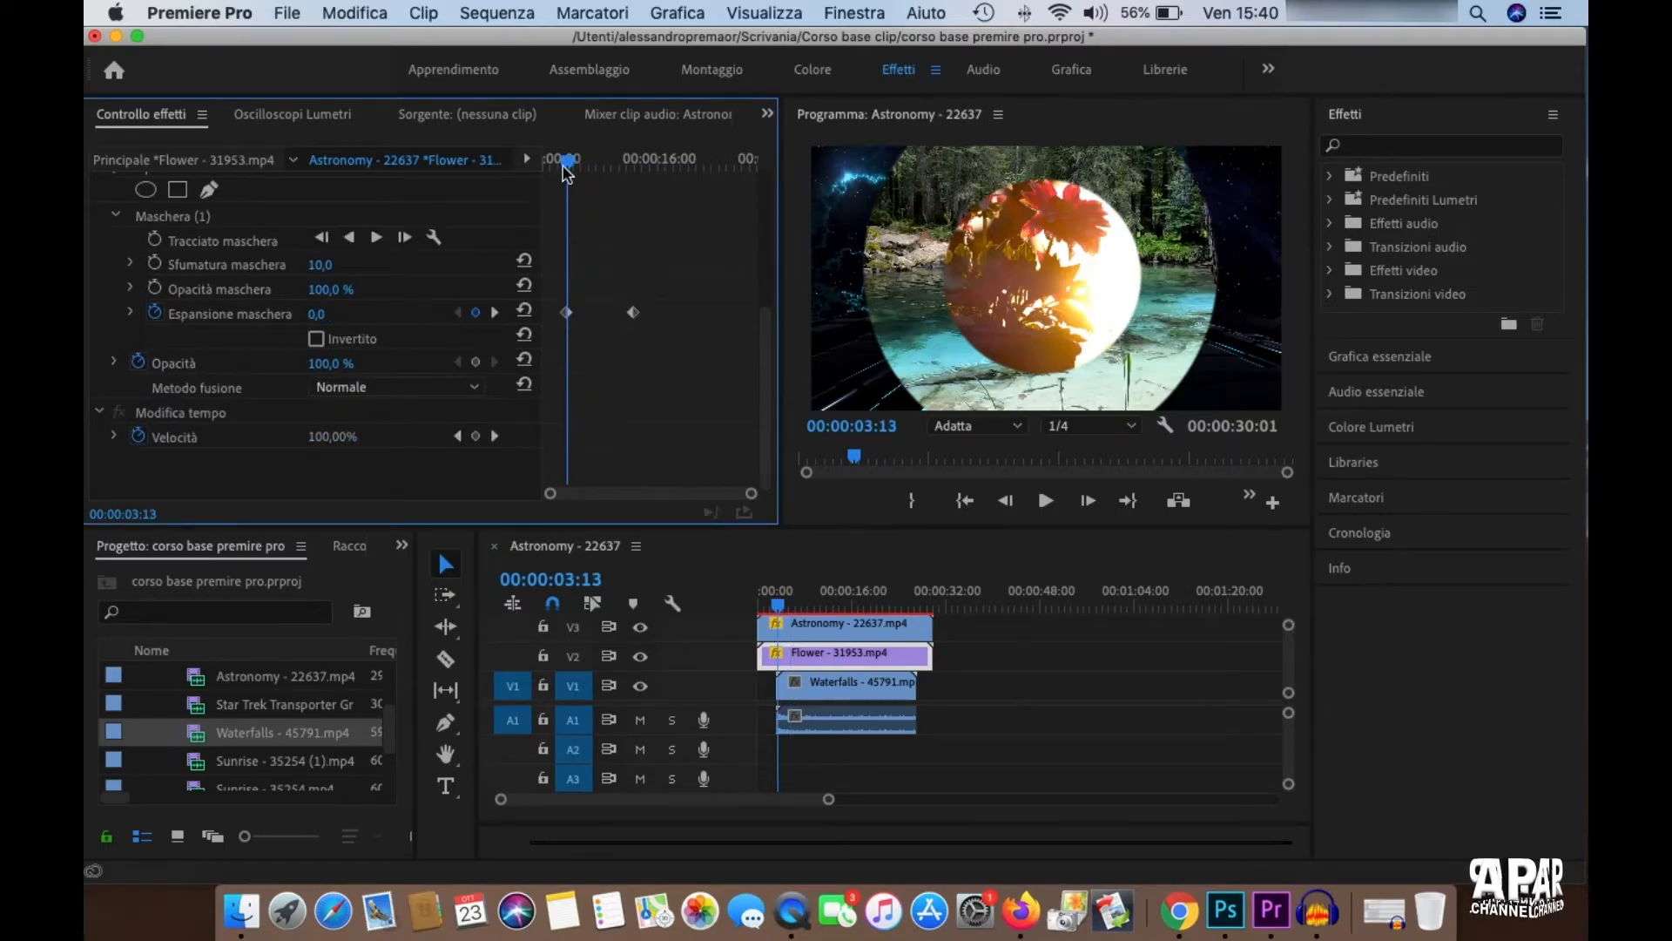
pyautogui.moveTo(569, 168); pyautogui.dragTo(560, 165)
pyautogui.press('space')
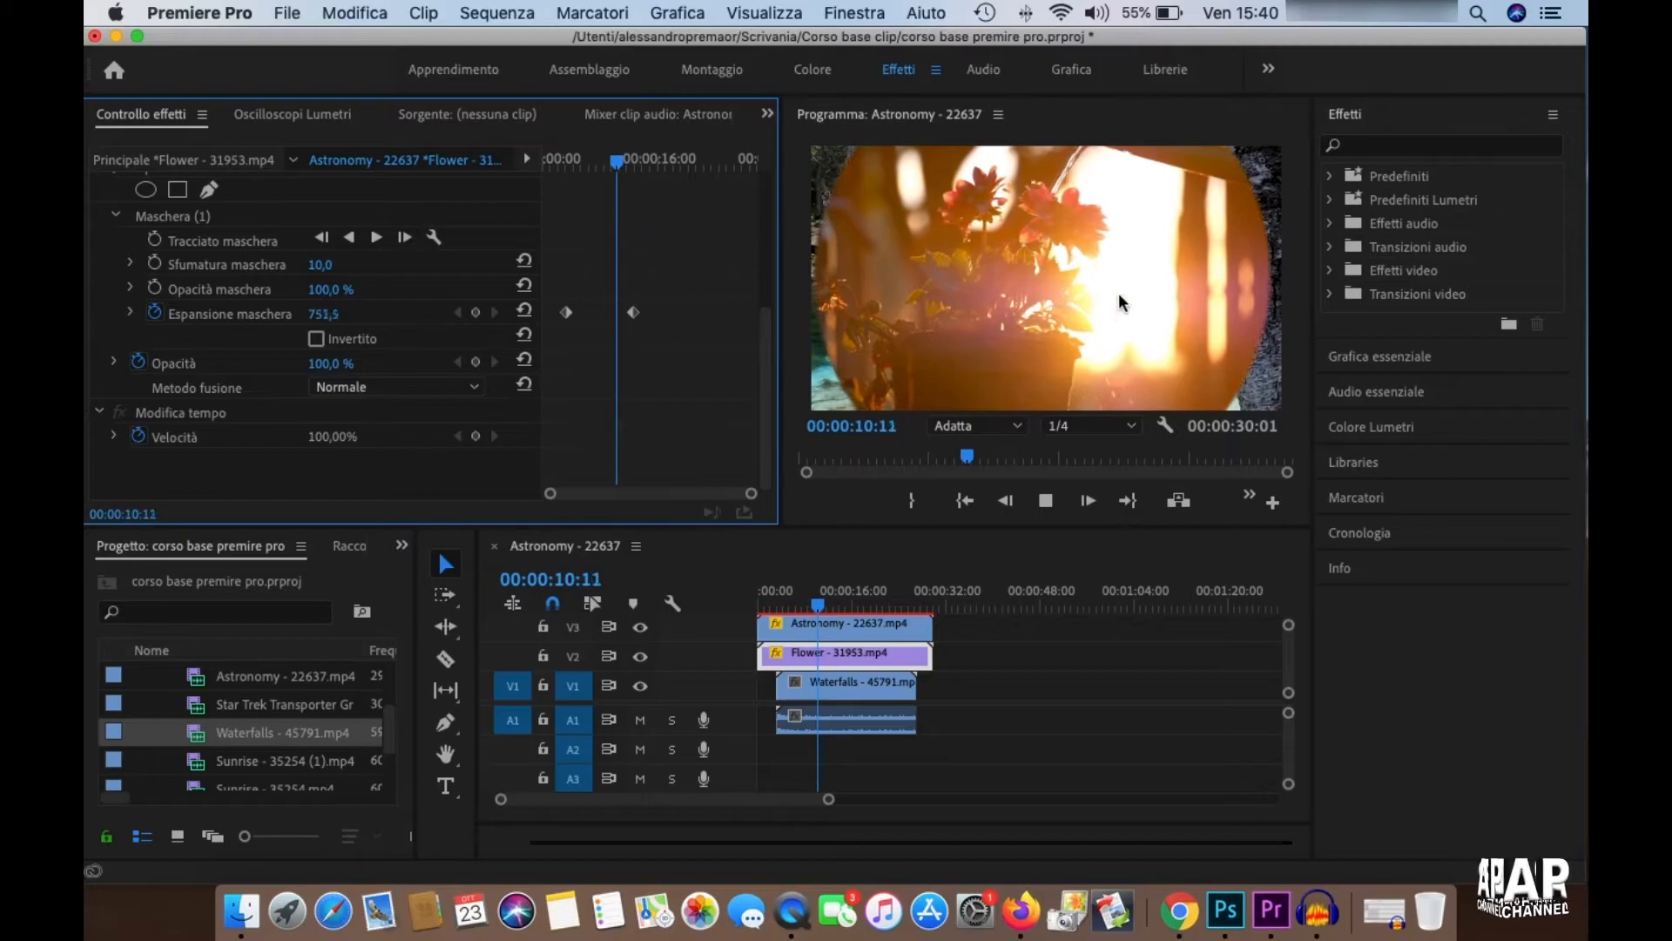
# - Delete the Waterfalls clip's audio from track A1, keeping its video
pyautogui.click(888, 719)
pyautogui.press('Delete')
pyautogui.press('space')
# - Bring up the Flower clip's opacity mask settings
pyautogui.click(858, 653)
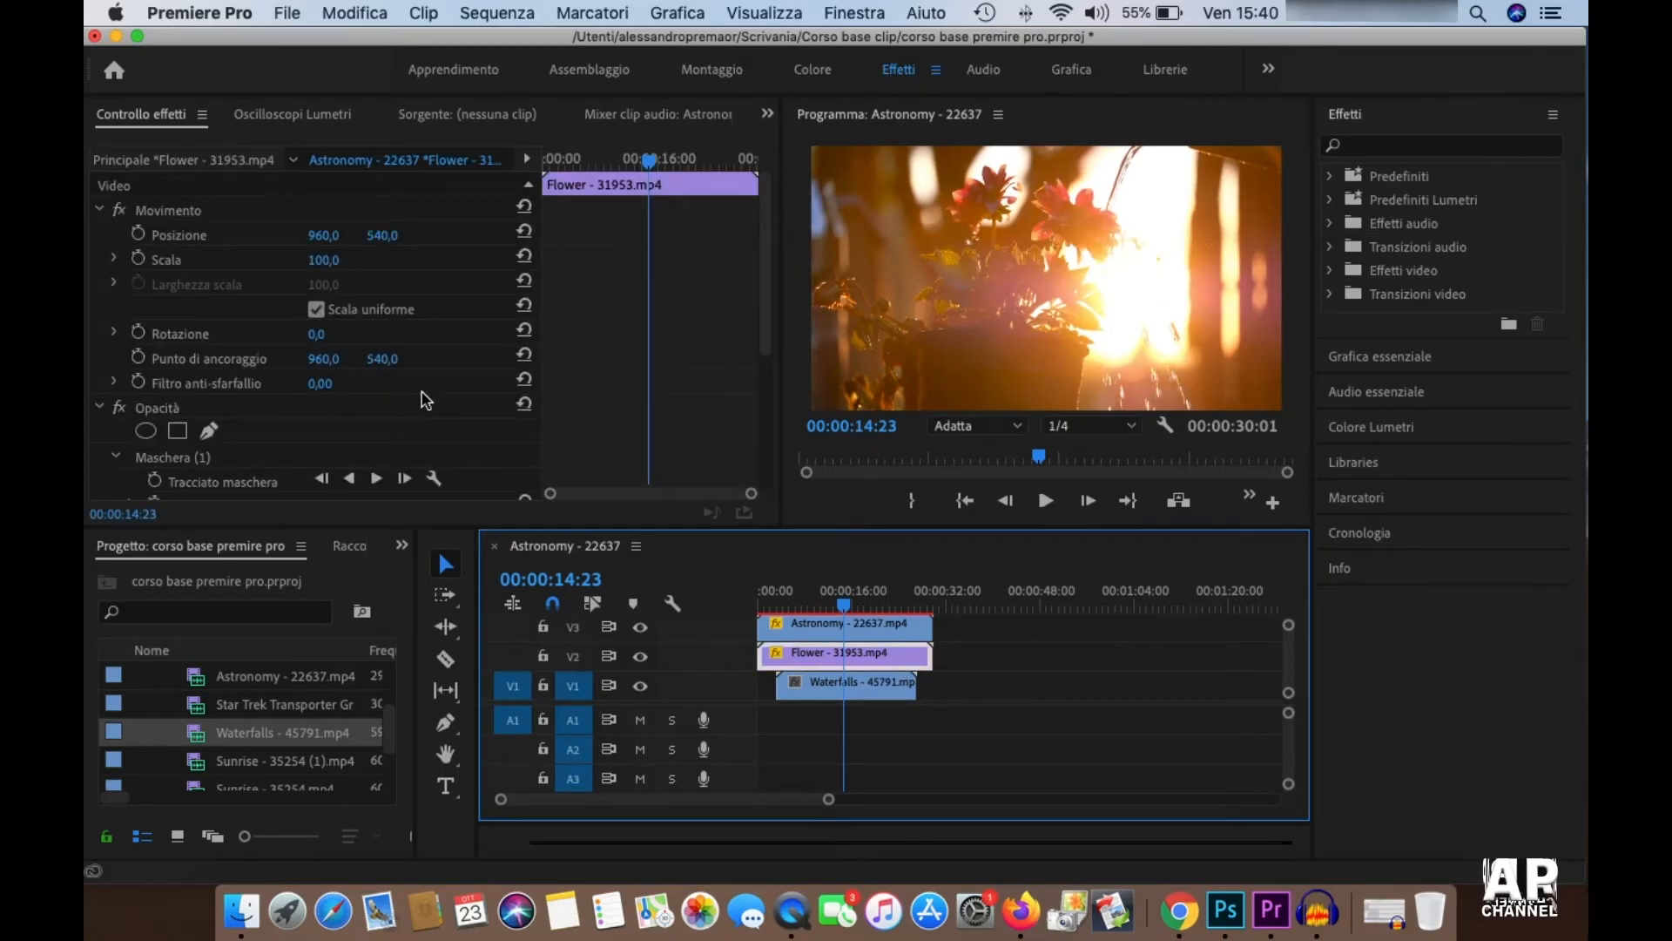
pyautogui.scroll(-5, 424, 400)
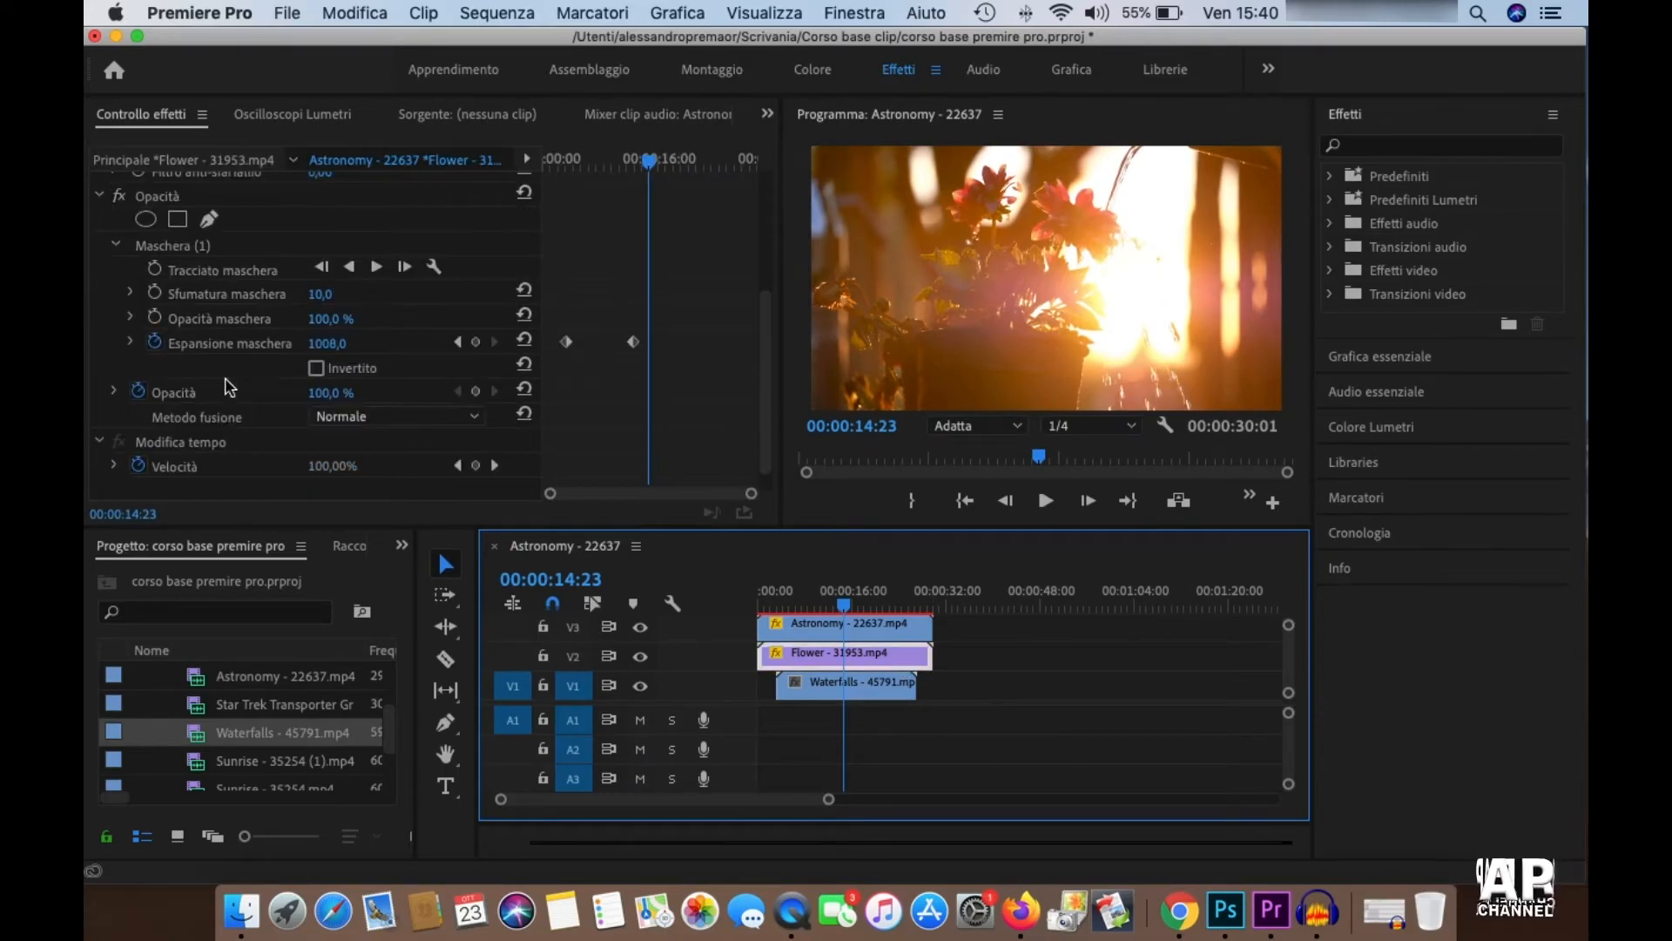